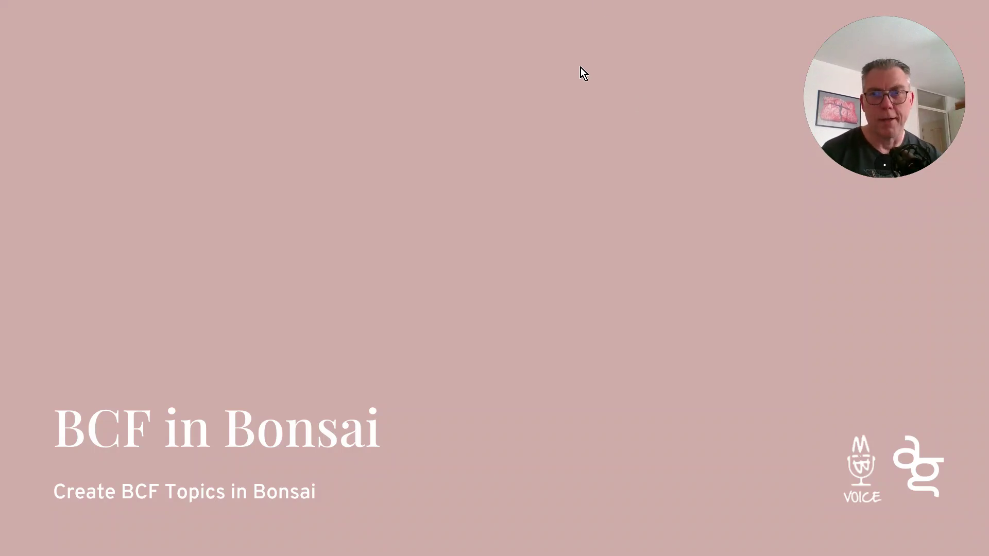
# - Switch to BIMcollab Zoom and view the properties of the interior wall beside the door in the ILSOenE_PoC-model
pyautogui.hotkey('alt', 'Tab')
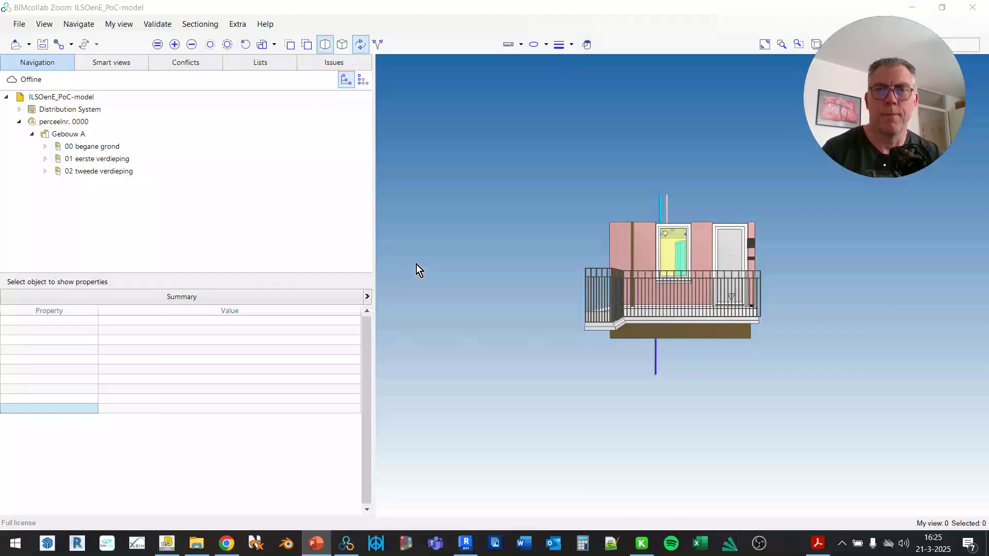
pyautogui.moveTo(586, 320); pyautogui.dragTo(616, 319)
pyautogui.scroll(3, 617, 320)
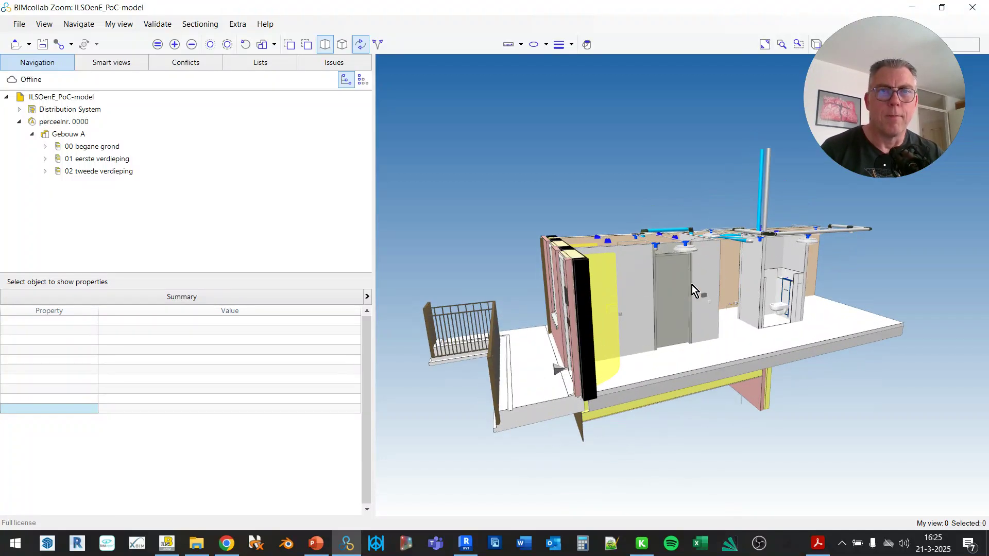
pyautogui.click(704, 284)
pyautogui.moveTo(682, 234); pyautogui.dragTo(658, 214)
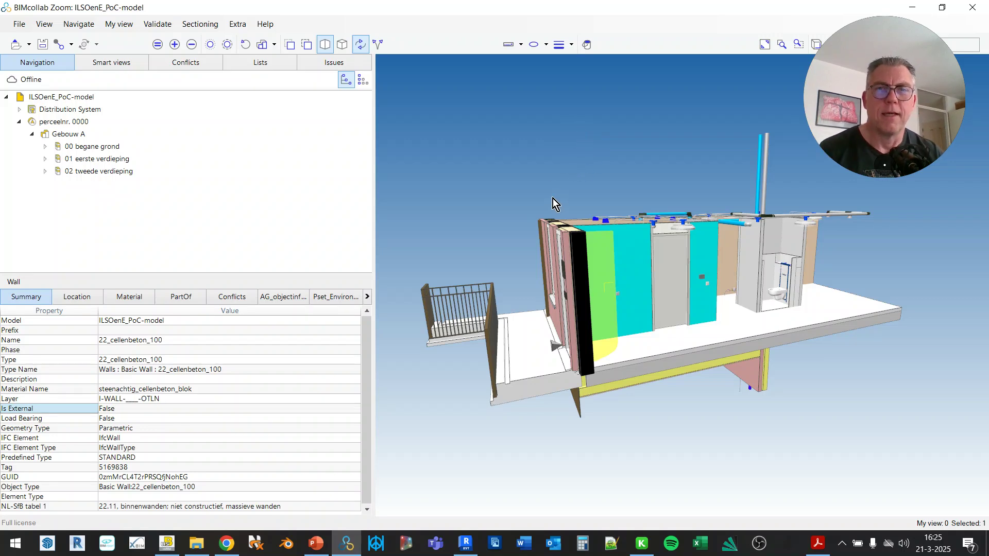
pyautogui.moveTo(552, 198); pyautogui.dragTo(614, 199)
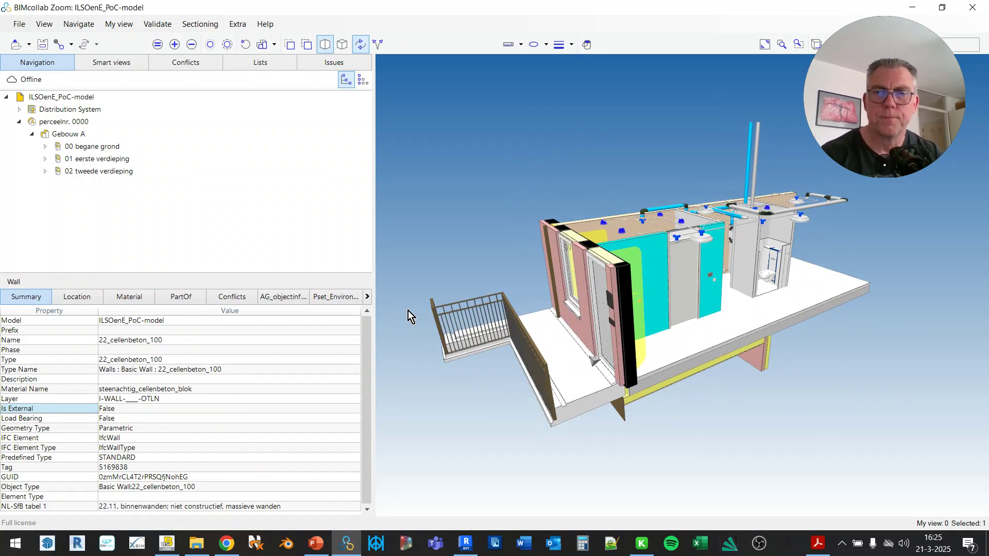
# - Switch to usBIM and create a new IDS document titled "wall" in the divers folder
pyautogui.click(167, 544)
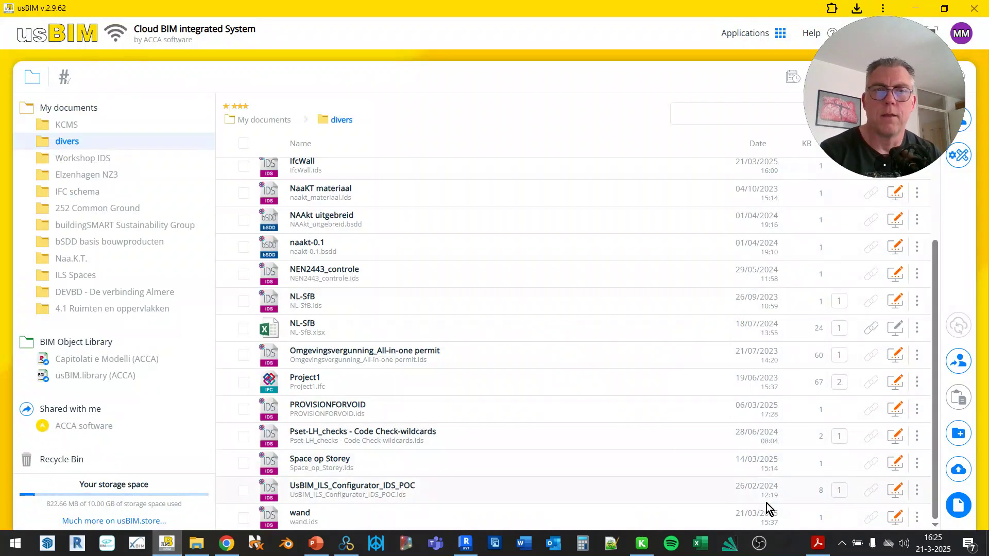
pyautogui.click(958, 505)
pyautogui.scroll(-5, 654, 206)
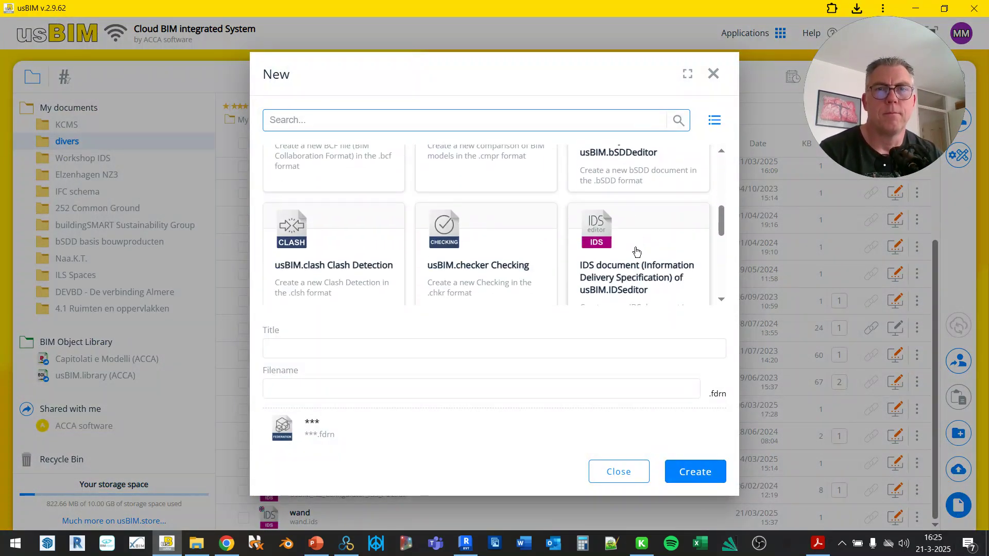
pyautogui.click(638, 254)
pyautogui.click(346, 348)
pyautogui.write('wall')
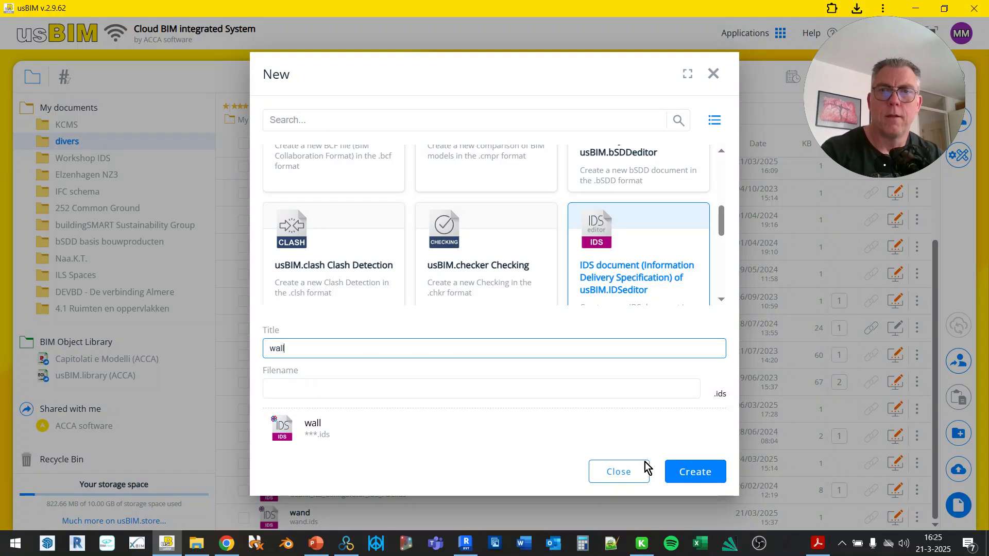
pyautogui.click(693, 470)
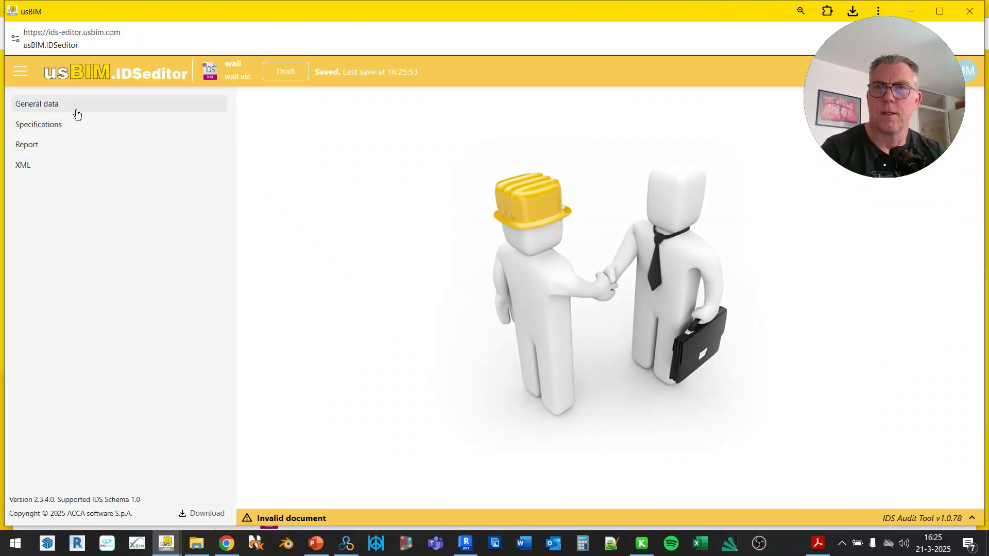
# - Add a new specification to the IDS document and set its IFC version to IFC4X3_ADD2
pyautogui.click(83, 109)
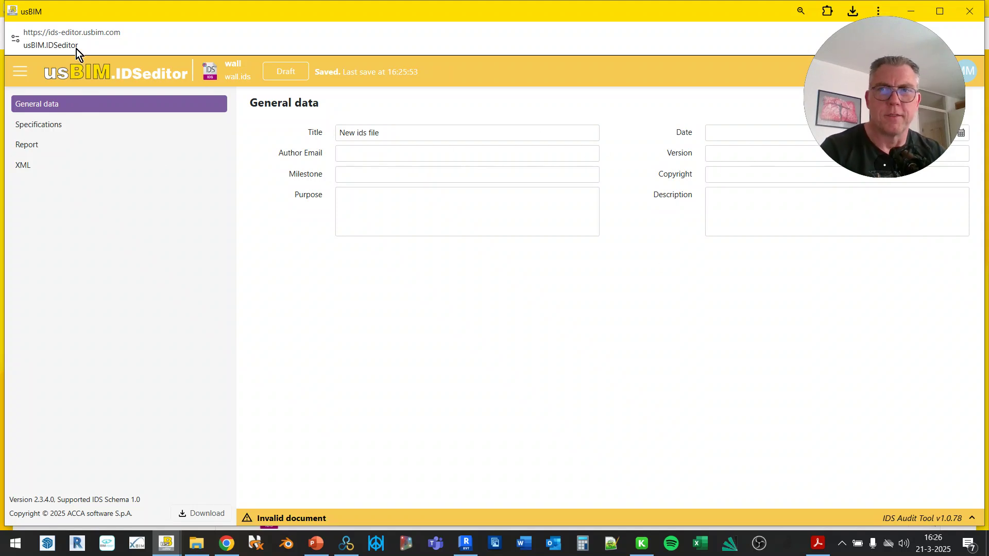
pyautogui.click(91, 124)
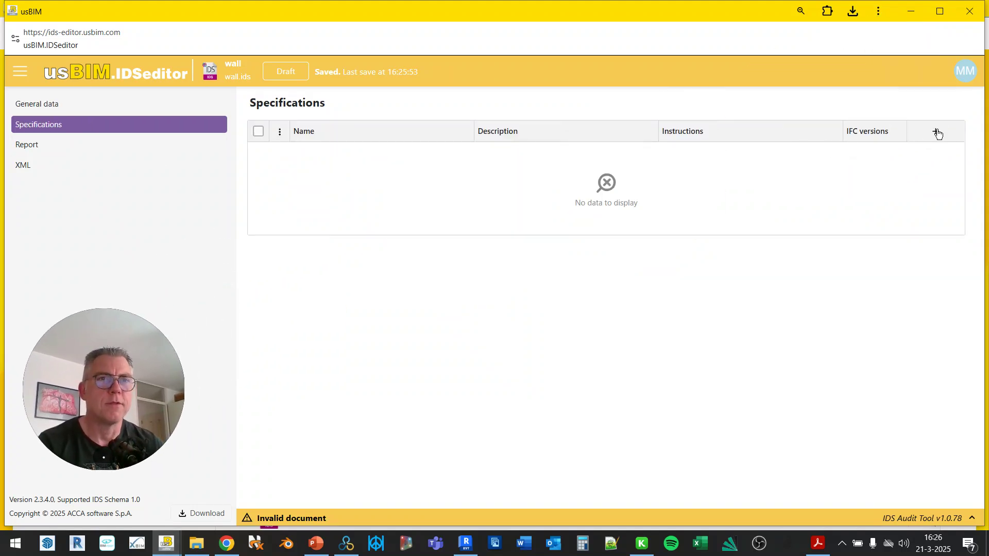
pyautogui.click(934, 132)
pyautogui.click(434, 263)
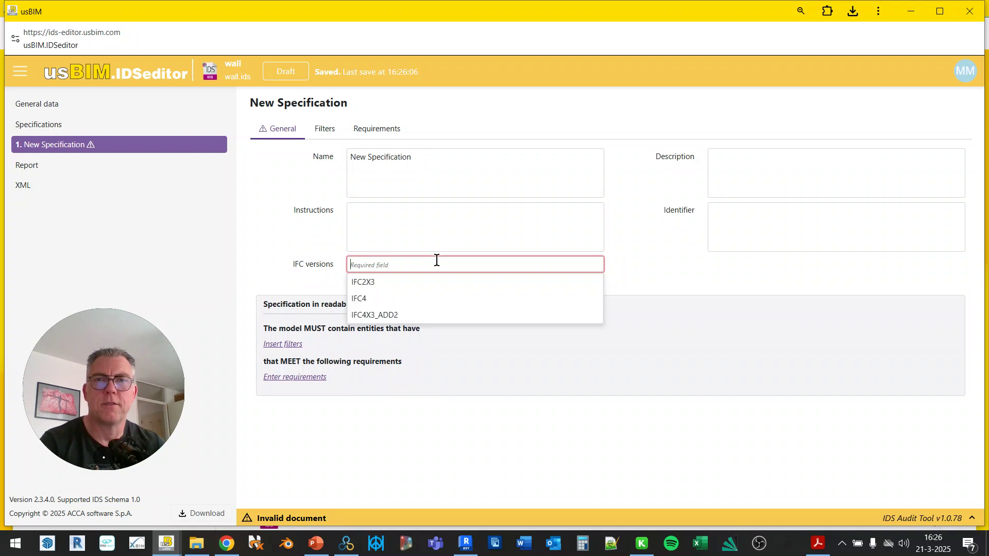
pyautogui.click(412, 316)
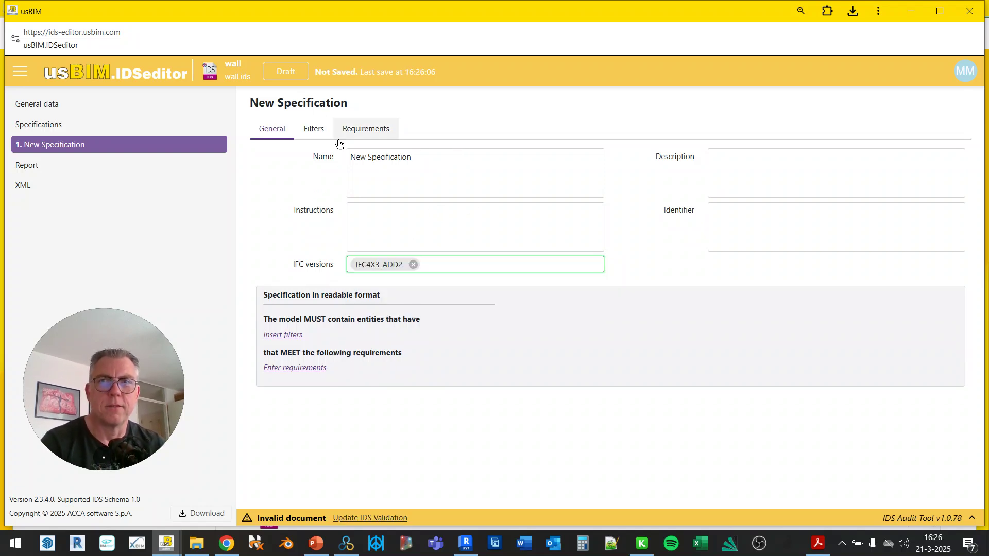
# - Add a filter by attribute to the specification and set its attribute to Name
pyautogui.click(313, 129)
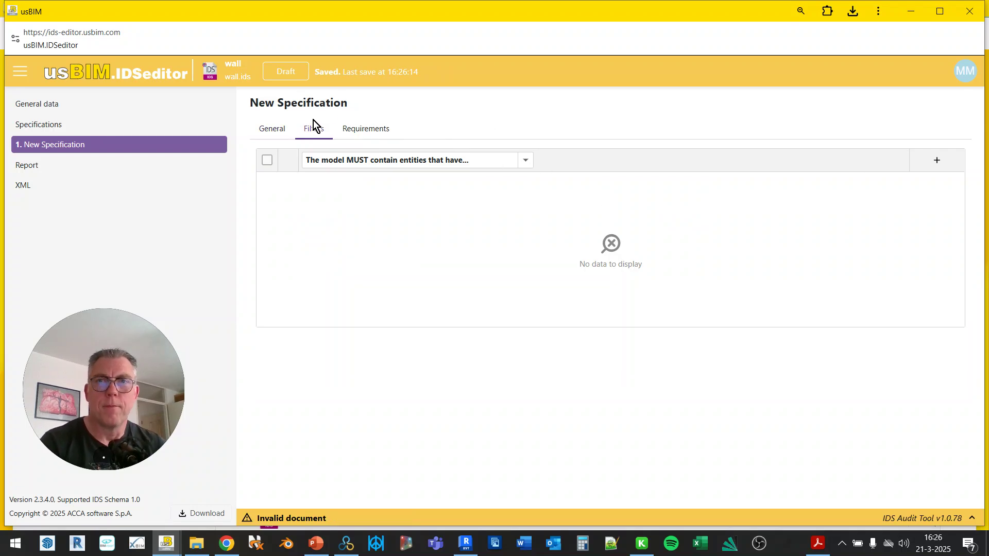
pyautogui.click(936, 160)
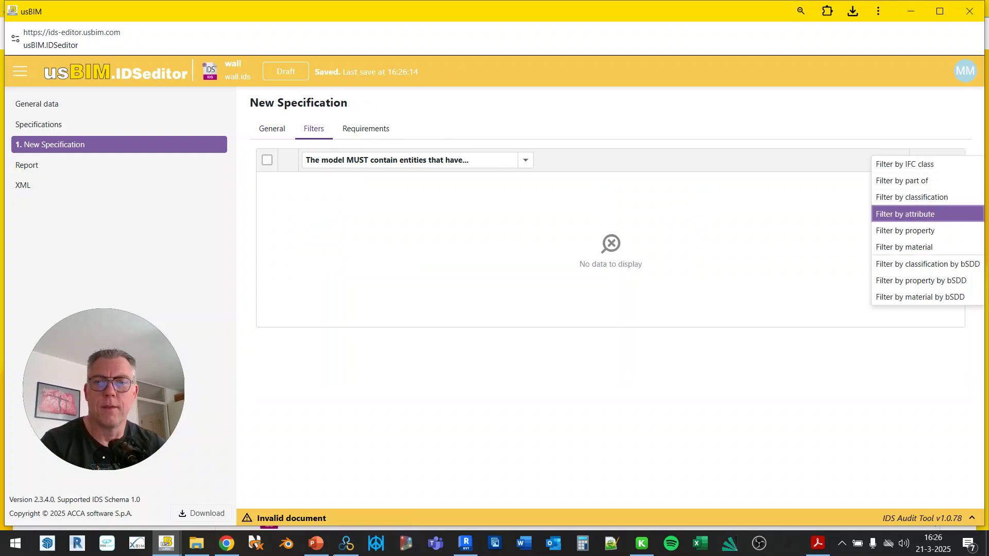
pyautogui.click(907, 214)
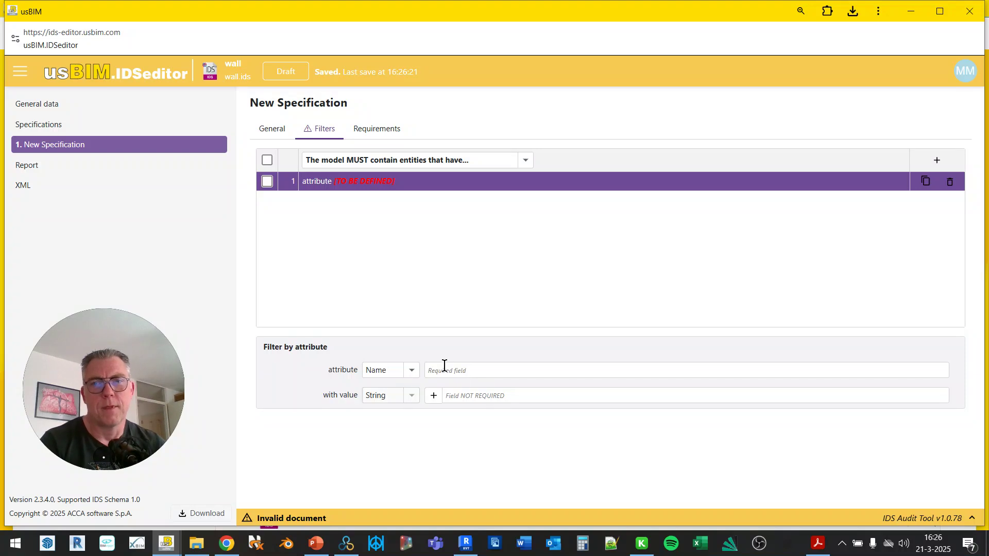
pyautogui.click(346, 543)
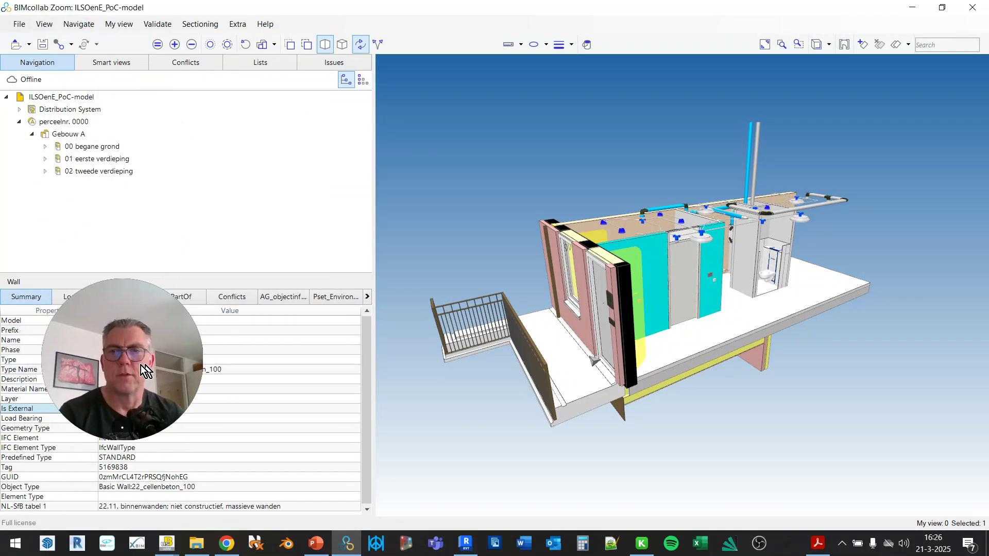
pyautogui.click(911, 7)
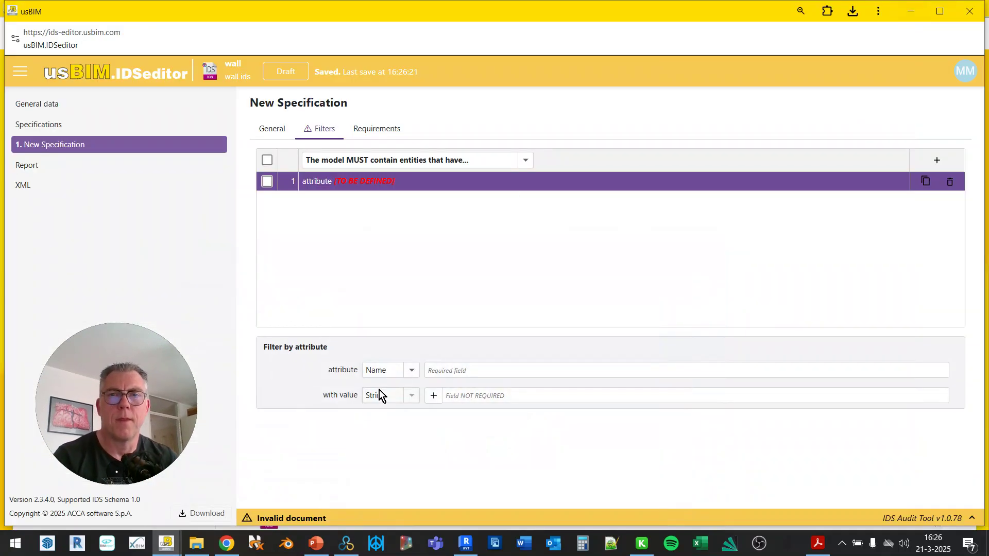
pyautogui.click(448, 370)
pyautogui.write('nam')
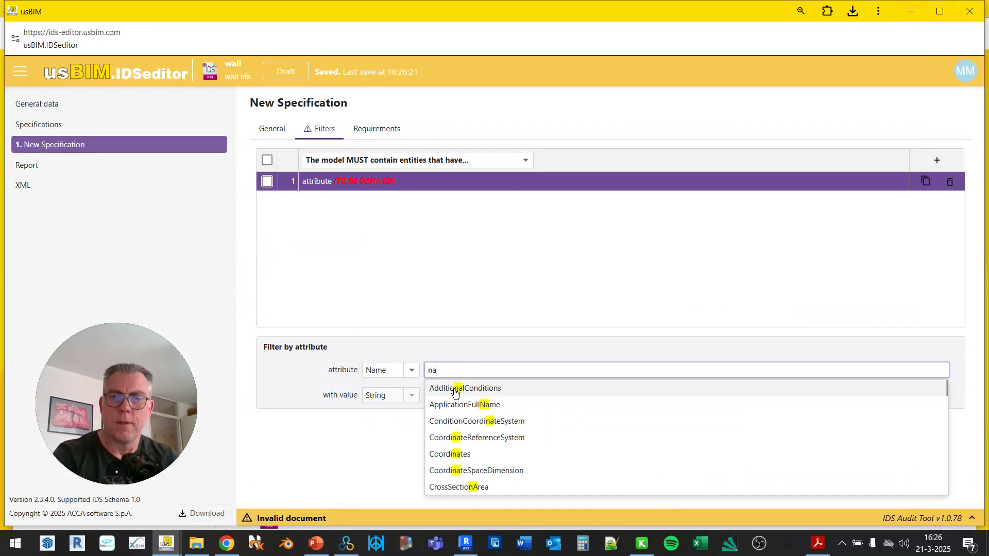
pyautogui.click(467, 487)
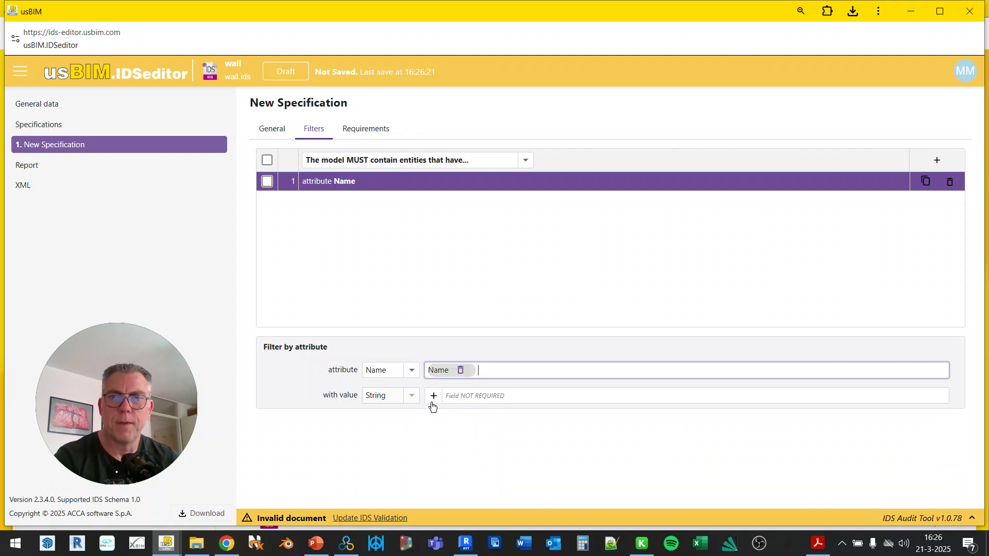
# - Give the Name filter the pattern 22.*, generated by the AI helper from the instruction "start with 22"
pyautogui.click(434, 396)
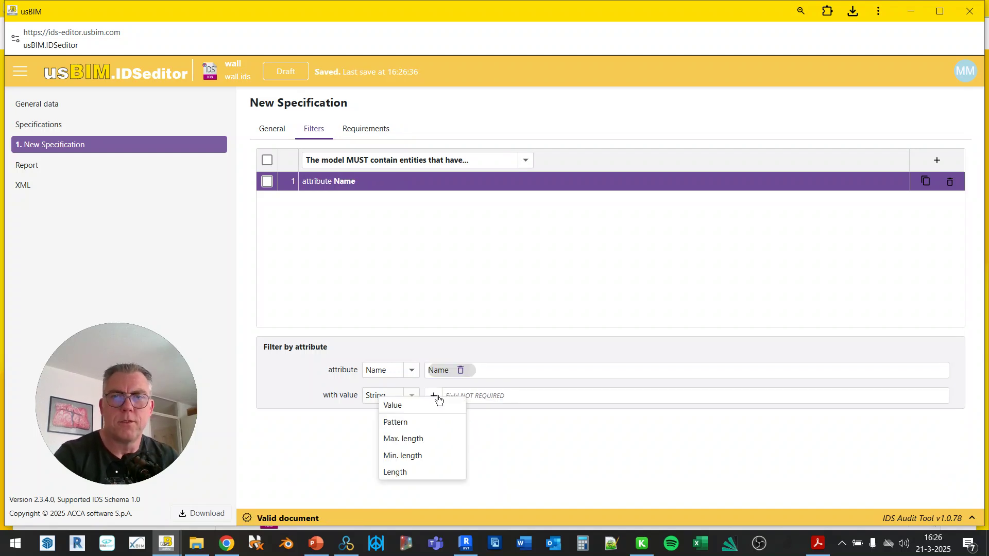
pyautogui.click(427, 429)
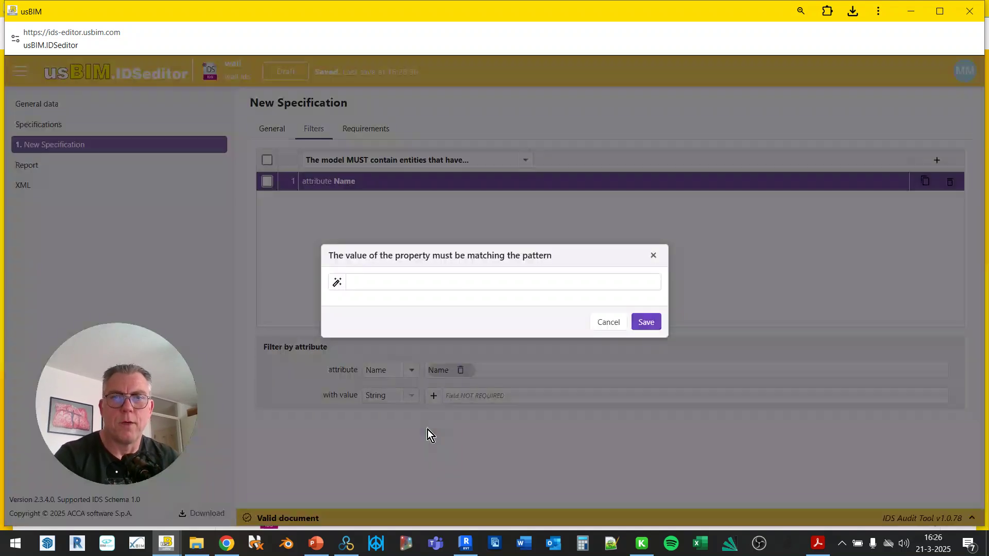
pyautogui.click(335, 284)
pyautogui.click(426, 288)
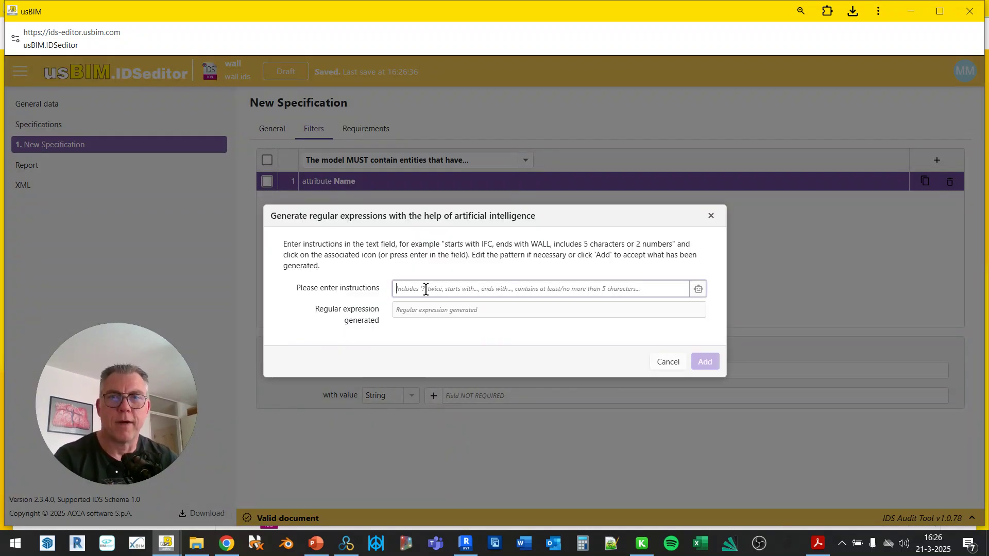
pyautogui.write('star')
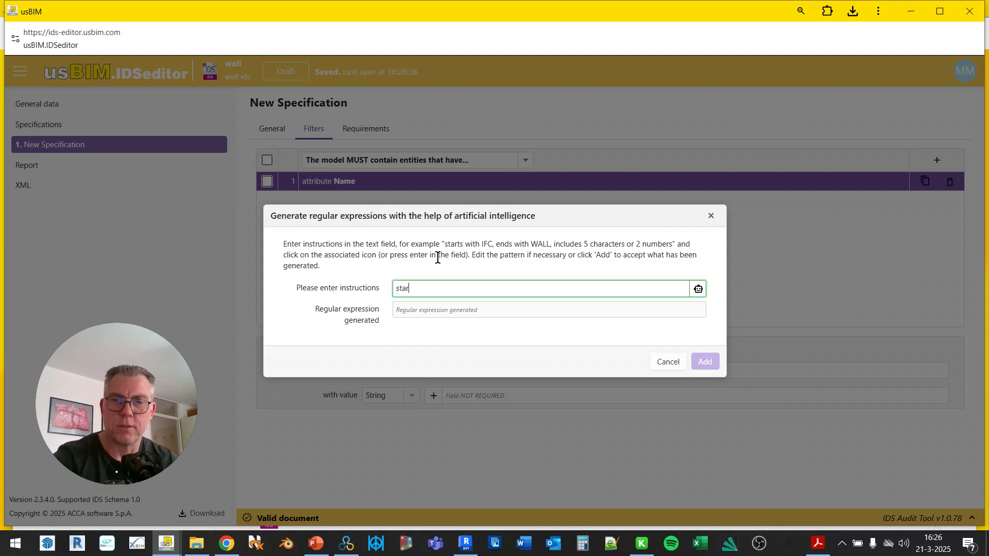
pyautogui.write('t with 22')
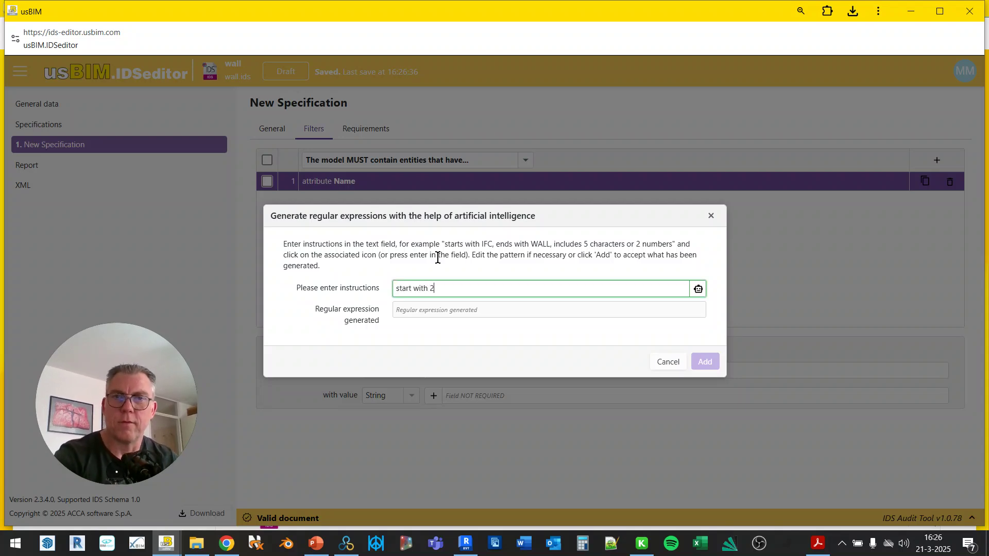
pyautogui.click(699, 289)
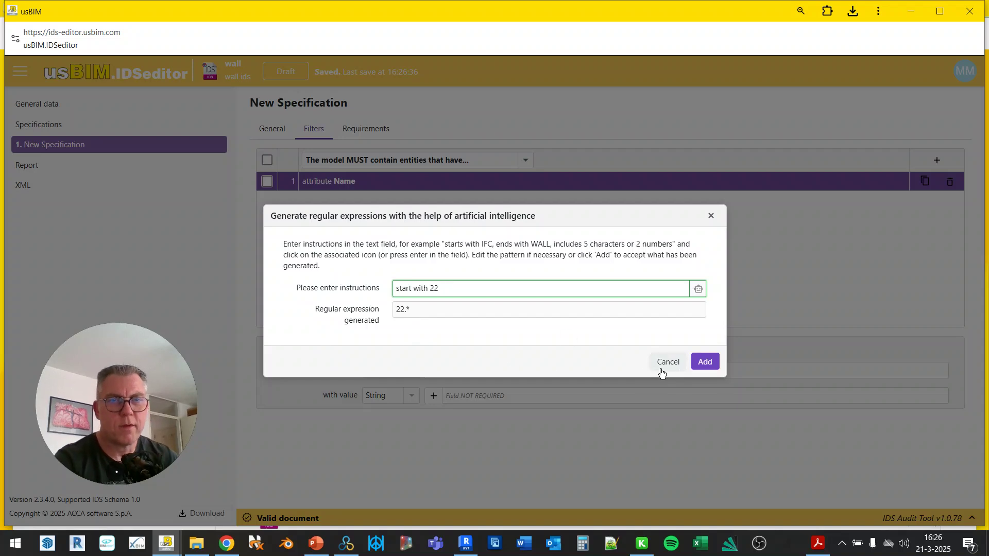
pyautogui.click(705, 361)
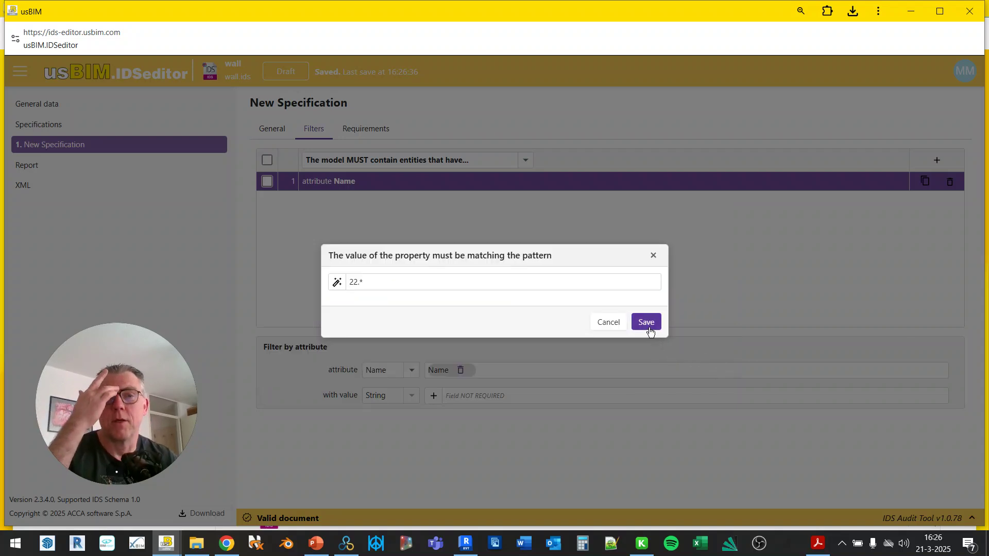
pyautogui.click(647, 323)
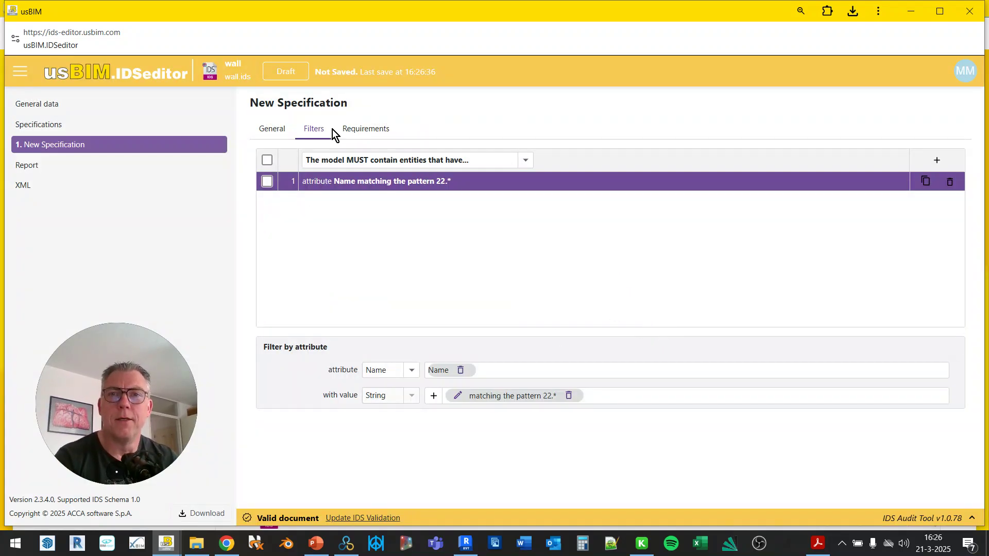
# - Add a requirement for IFC class to the specification and set the class to IFCWALL
pyautogui.click(365, 130)
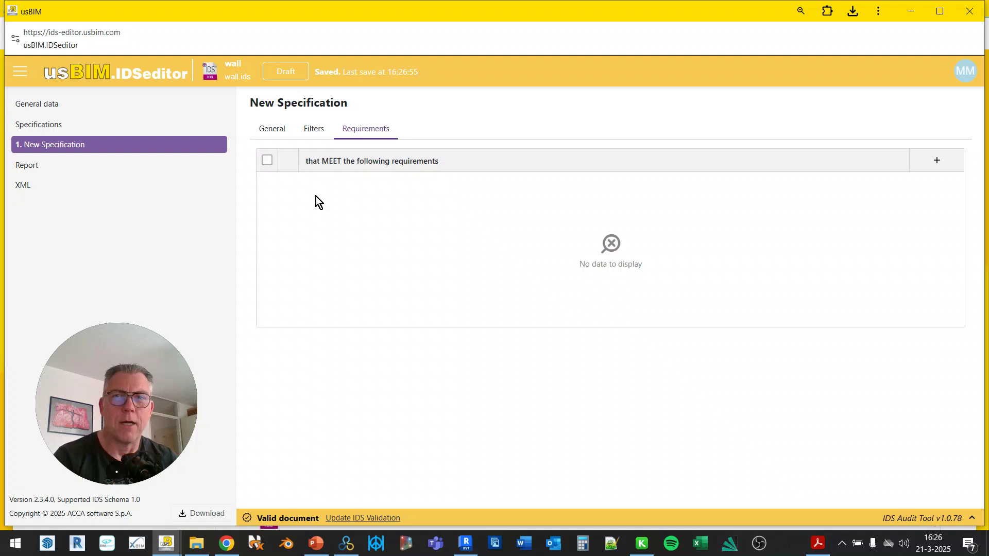
pyautogui.click(937, 158)
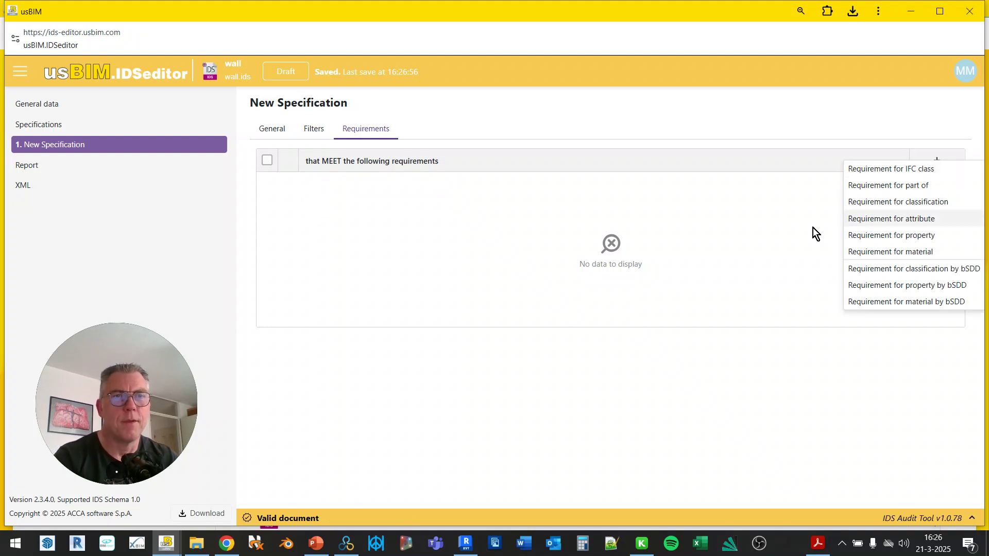
pyautogui.click(909, 170)
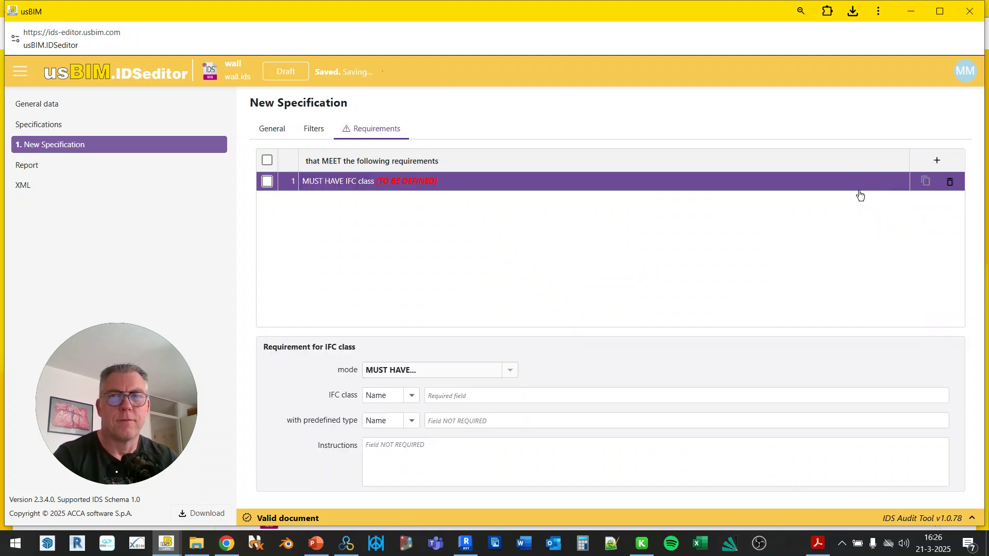
pyautogui.click(483, 401)
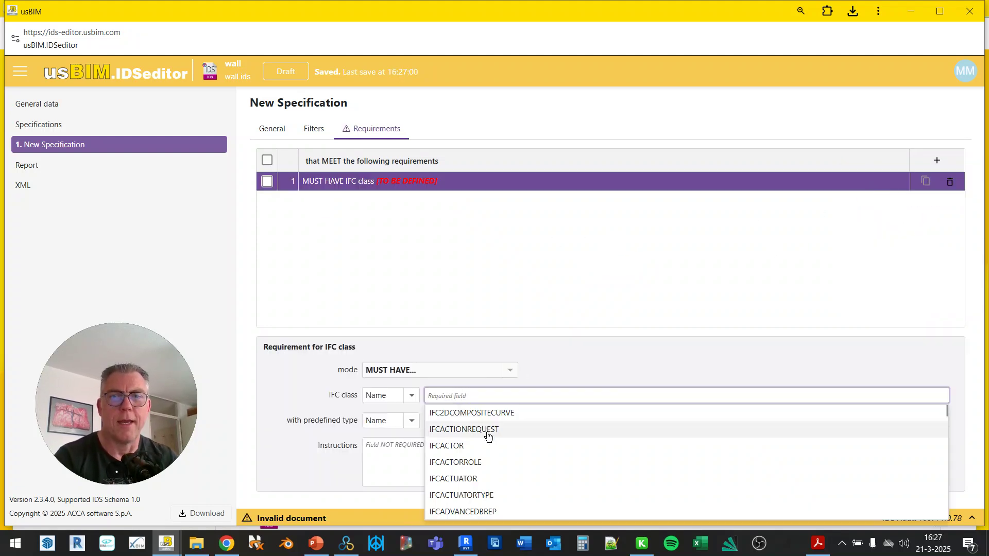
pyautogui.write('wall')
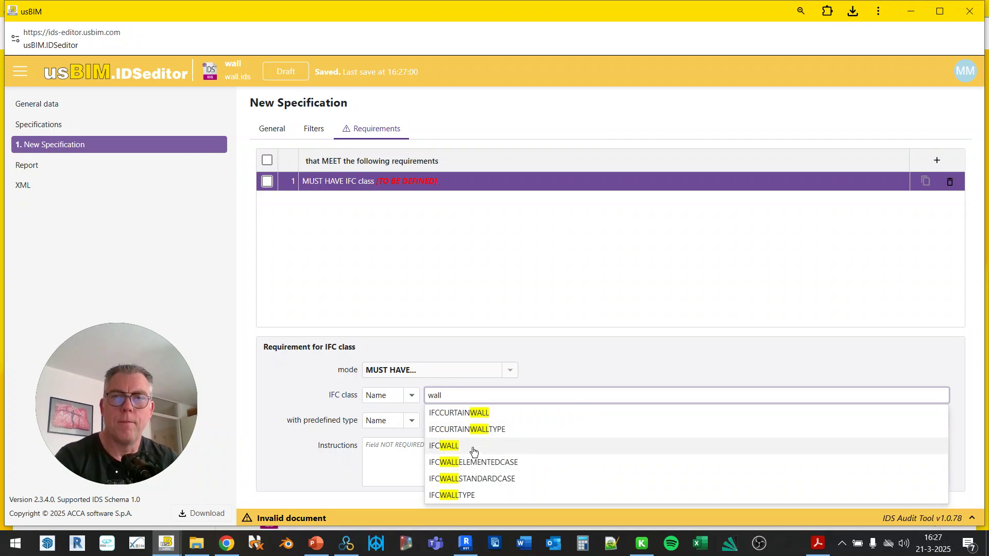
pyautogui.click(470, 447)
# - Set the requirement's predefined type to PARTITIONING and update the IDS validation
pyautogui.click(456, 426)
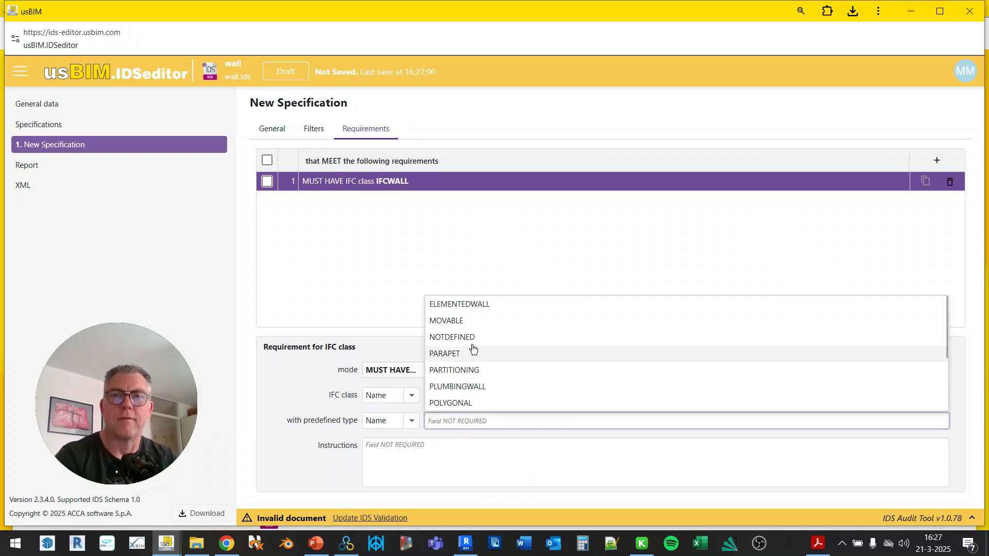
pyautogui.click(488, 371)
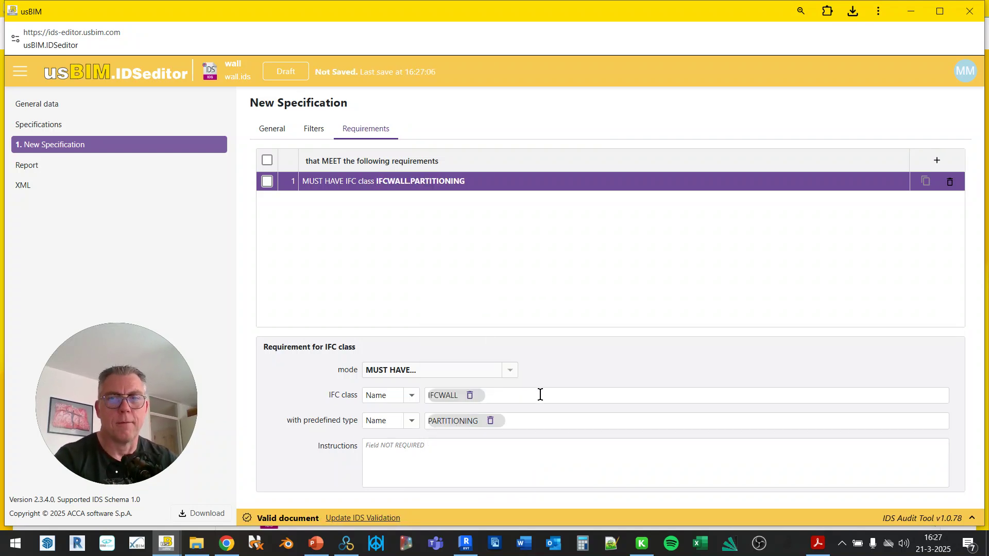
pyautogui.click(364, 518)
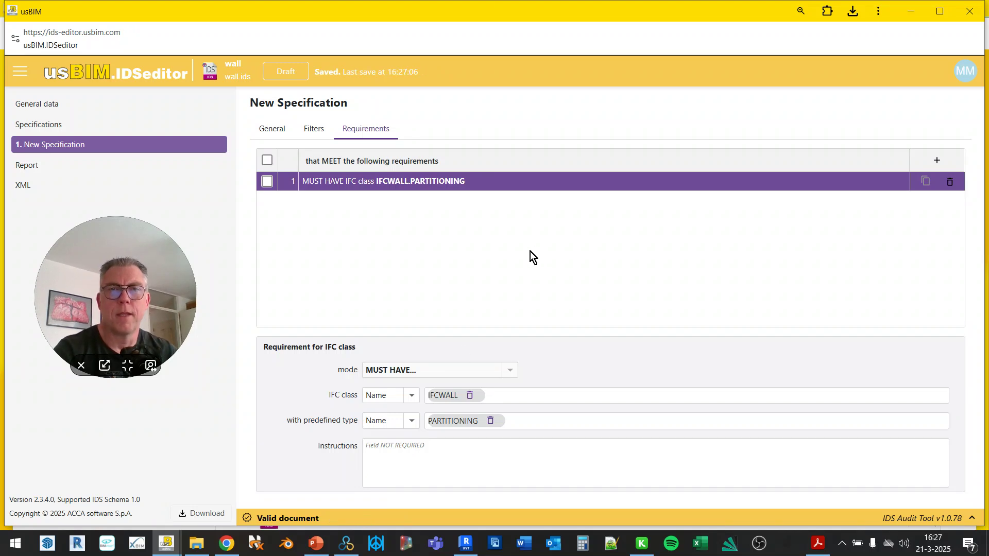
# - Download the wall IDS document as Version 1.0
pyautogui.moveTo(179, 282); pyautogui.dragTo(184, 352)
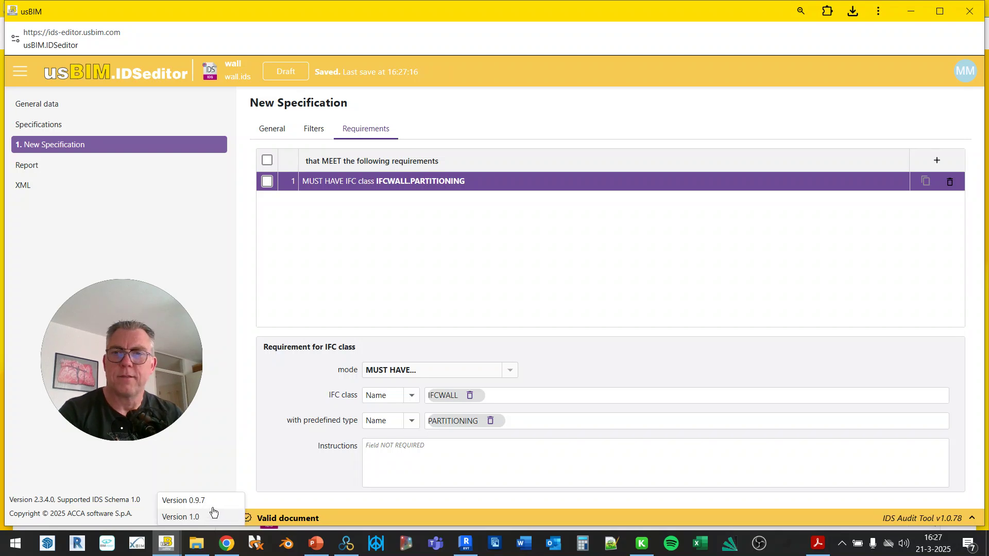
pyautogui.click(213, 512)
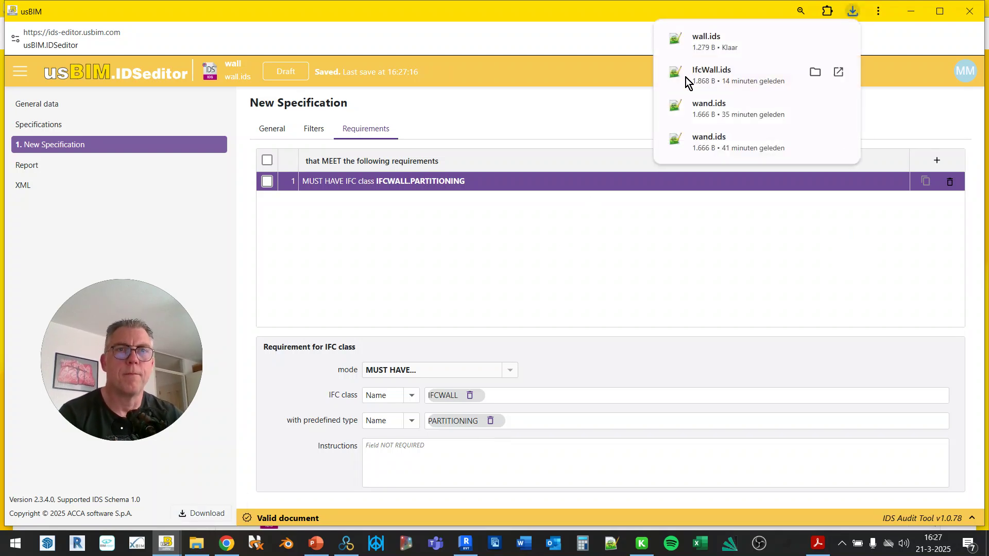
# - Switch to Blender and open the IFC project ILSOenE_PoC-model.ifc from the ILSOenE folder on the Desktop
pyautogui.click(288, 550)
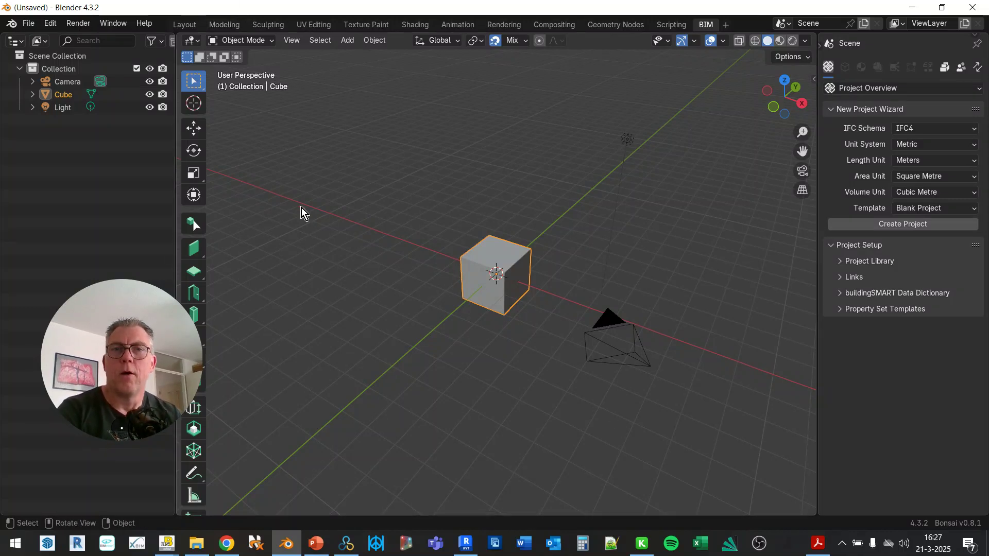
pyautogui.click(25, 23)
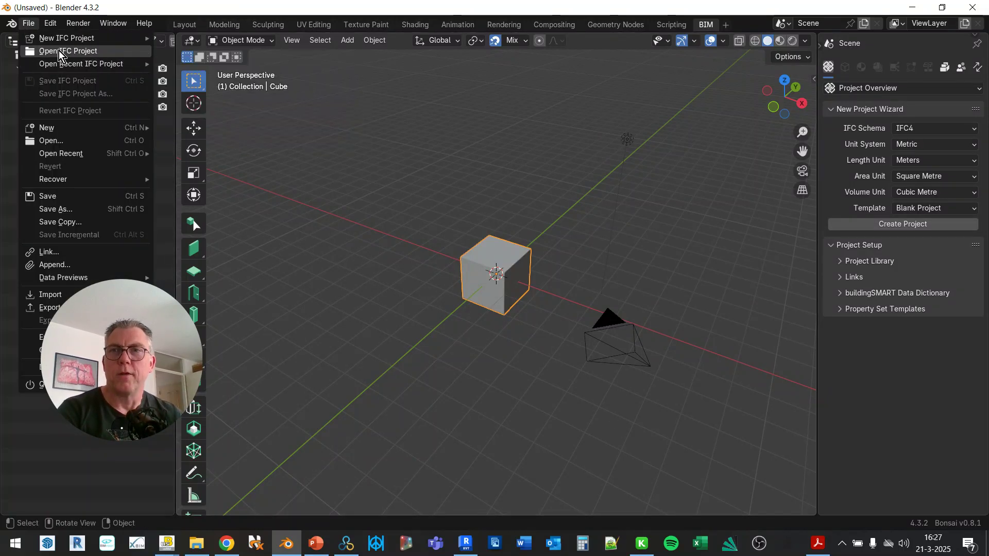
pyautogui.click(59, 49)
pyautogui.click(213, 163)
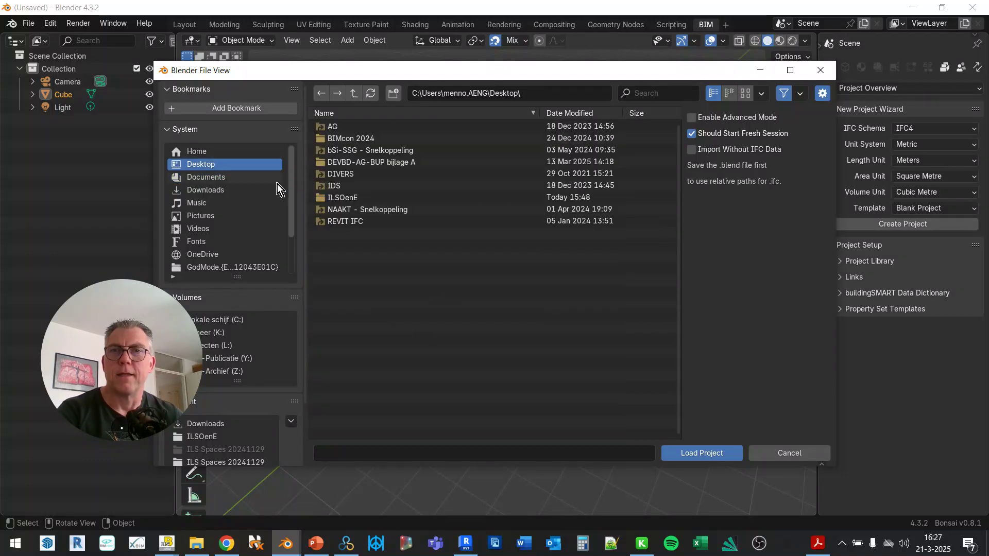
pyautogui.doubleClick(356, 197)
pyautogui.doubleClick(382, 174)
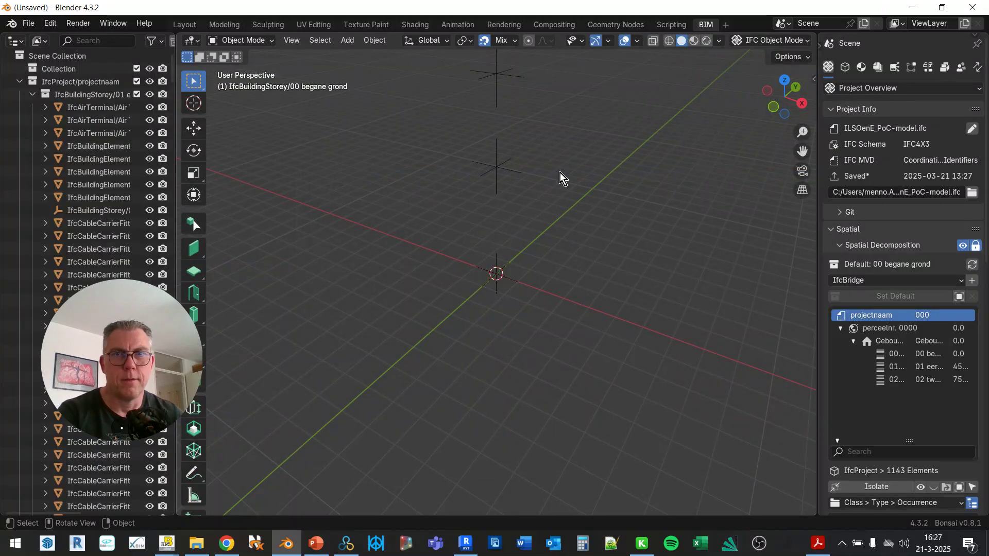
# - Open the IFC Tester under Quality and Coordination and enable Load from Memory and HTML report generation
pyautogui.press('Home')
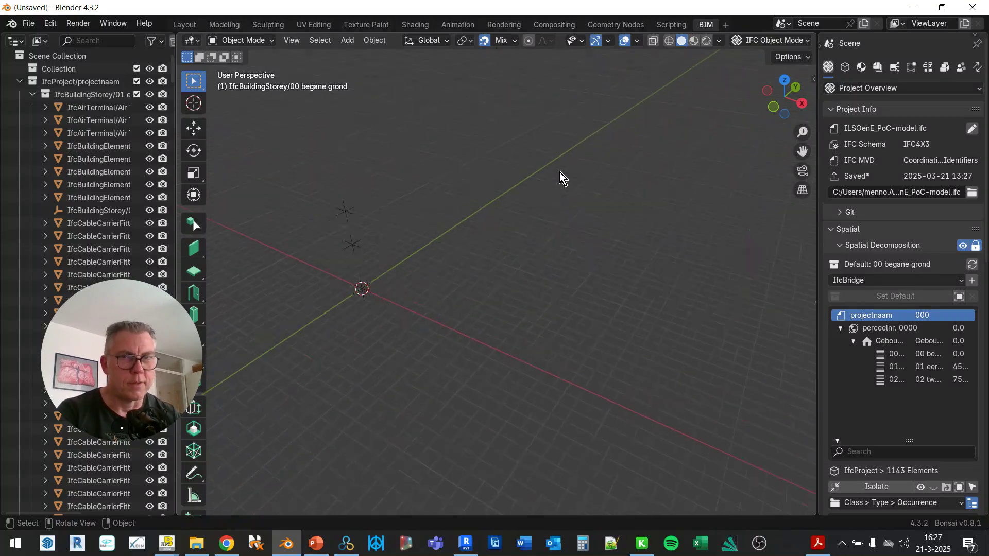
pyautogui.moveTo(560, 172); pyautogui.dragTo(578, 342, button='middle')
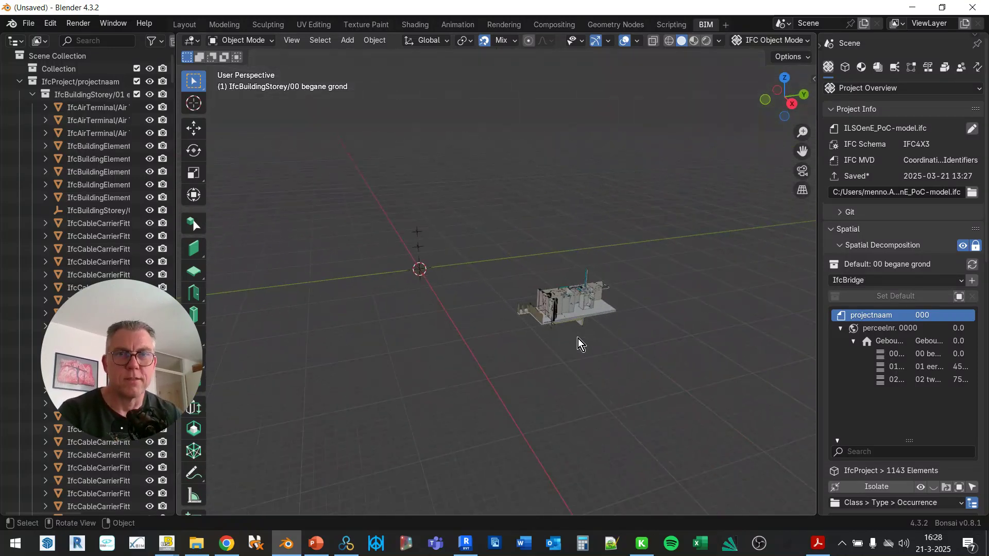
pyautogui.scroll(3, 603, 324)
pyautogui.scroll(-3, 602, 323)
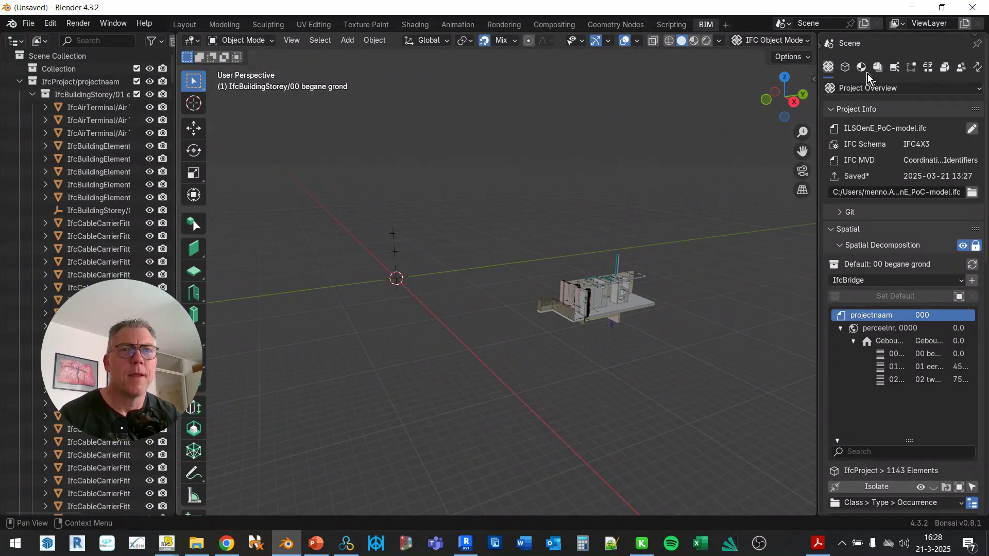
pyautogui.click(881, 89)
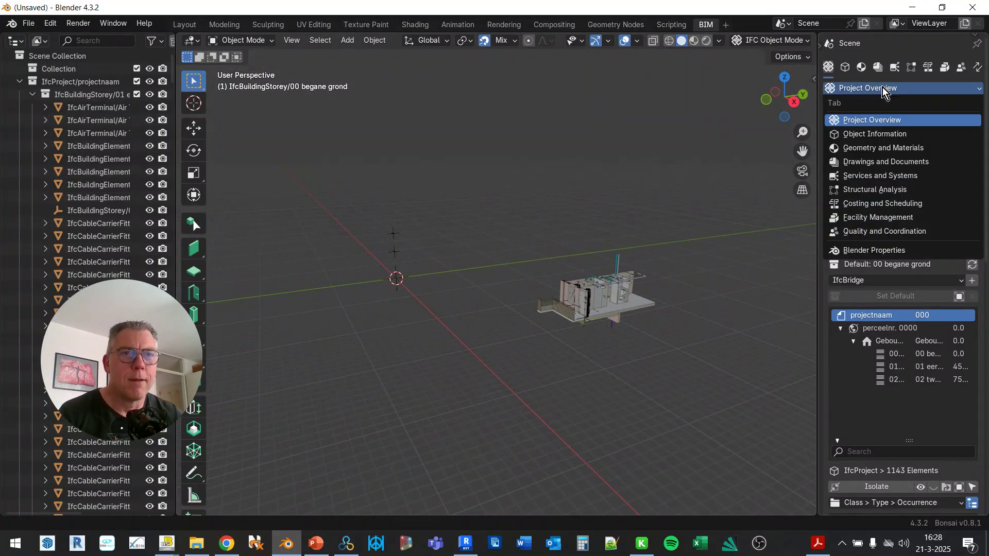
pyautogui.click(897, 236)
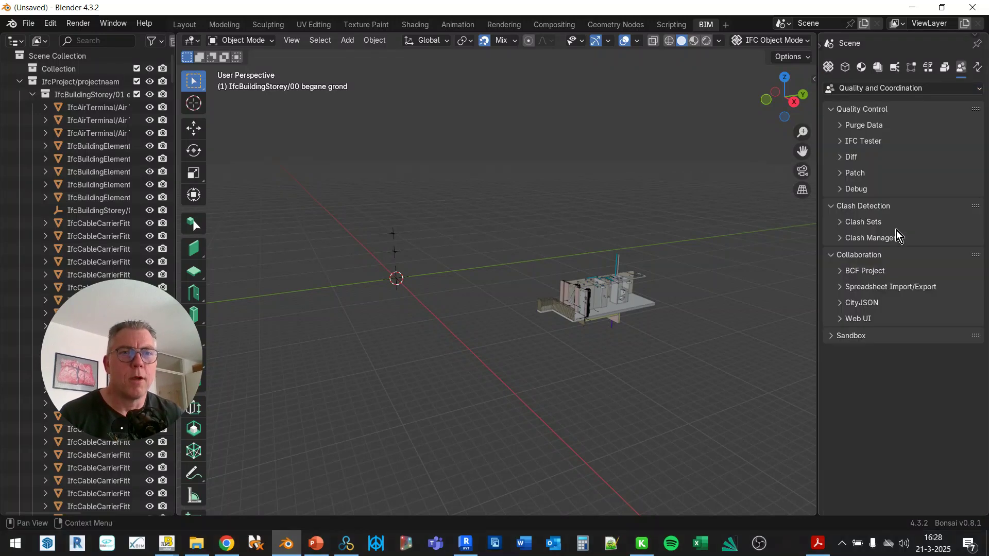
pyautogui.click(850, 143)
pyautogui.click(892, 161)
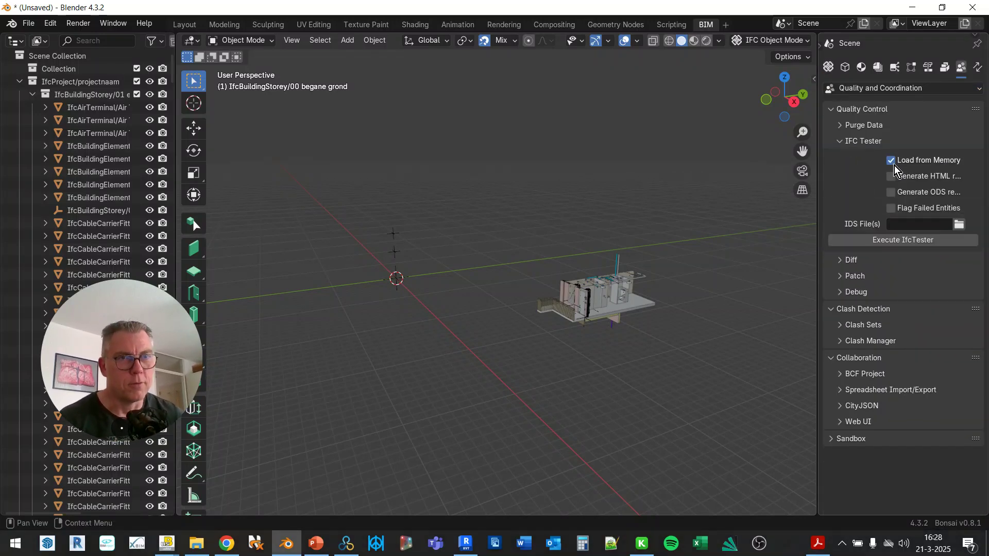
pyautogui.scroll(3, 768, 239)
pyautogui.scroll(-1, 793, 226)
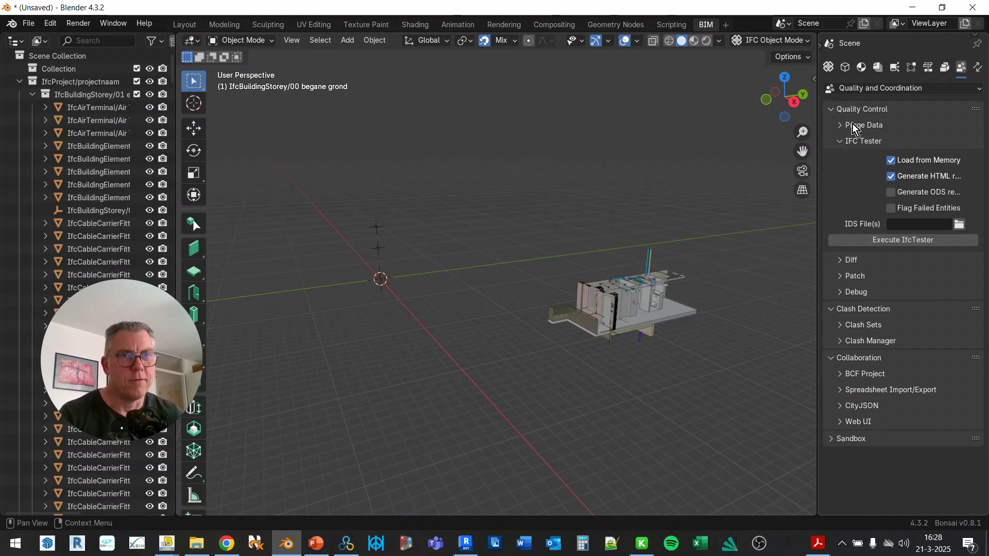
# - Load wall.ids from the Downloads folder as the IDS file and execute IfcTester
pyautogui.click(959, 224)
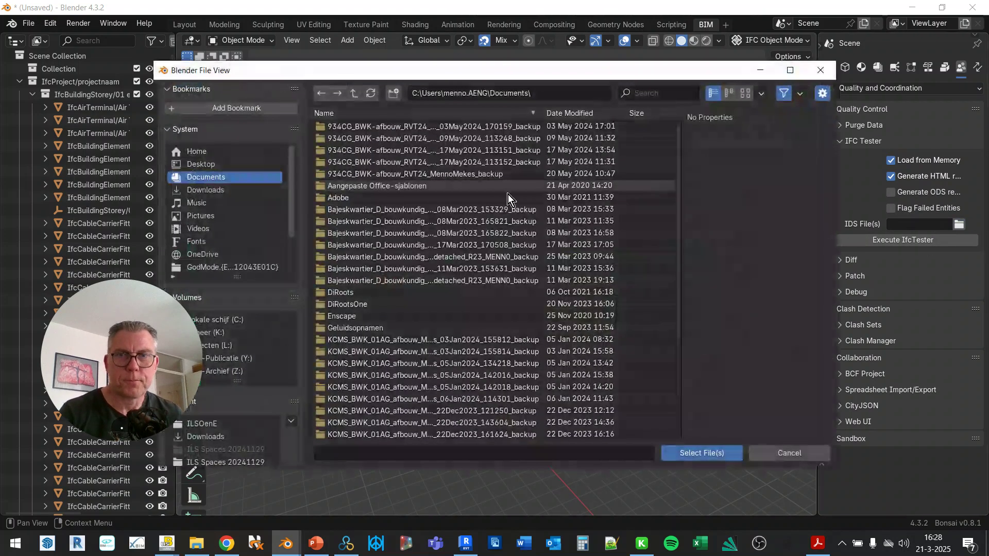
pyautogui.click(218, 189)
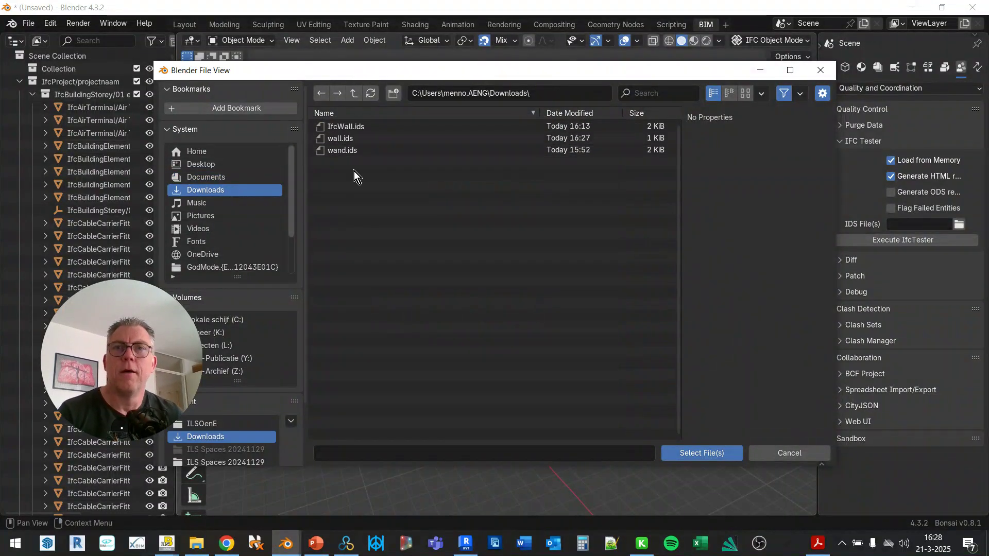
pyautogui.doubleClick(353, 141)
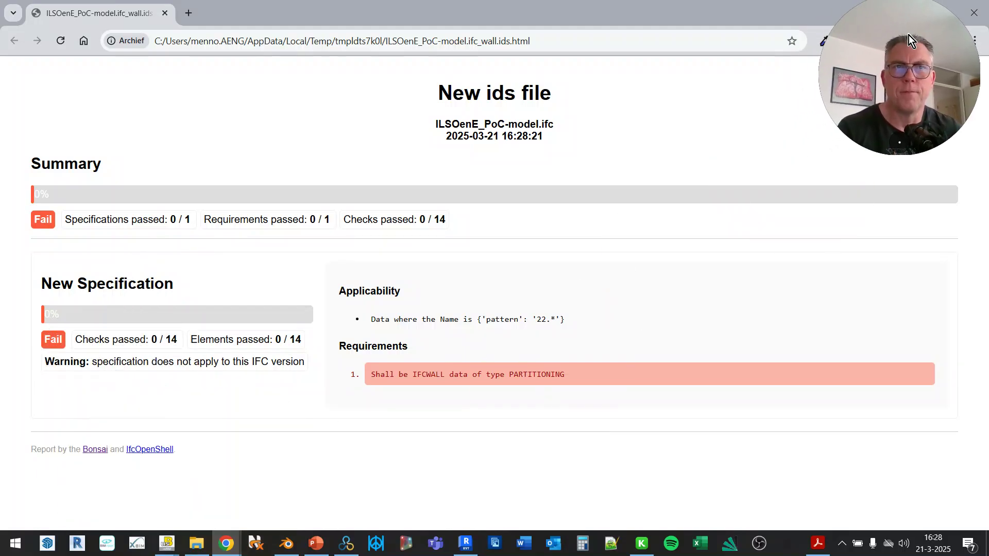
# - Expand the IFCWALL PARTITIONING requirement in the HTML report and examine the failed elements and their warnings
pyautogui.click(463, 381)
pyautogui.scroll(-5, 457, 383)
pyautogui.scroll(3, 566, 299)
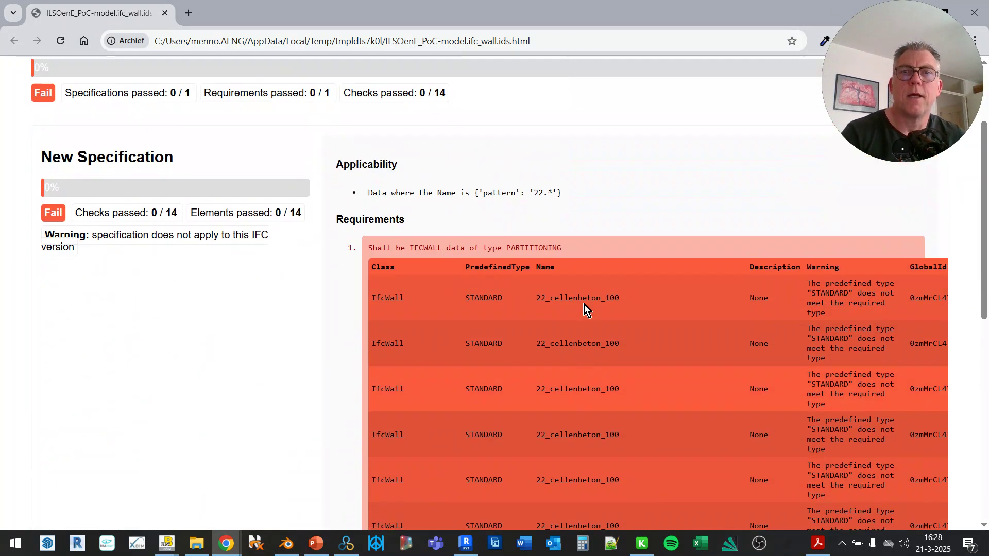
pyautogui.scroll(3, 584, 304)
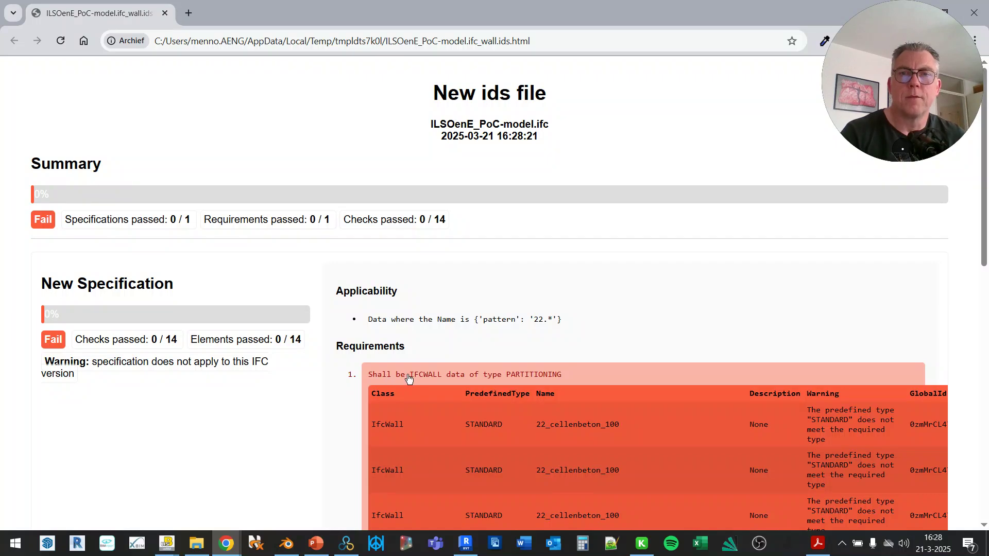
pyautogui.scroll(-3, 526, 412)
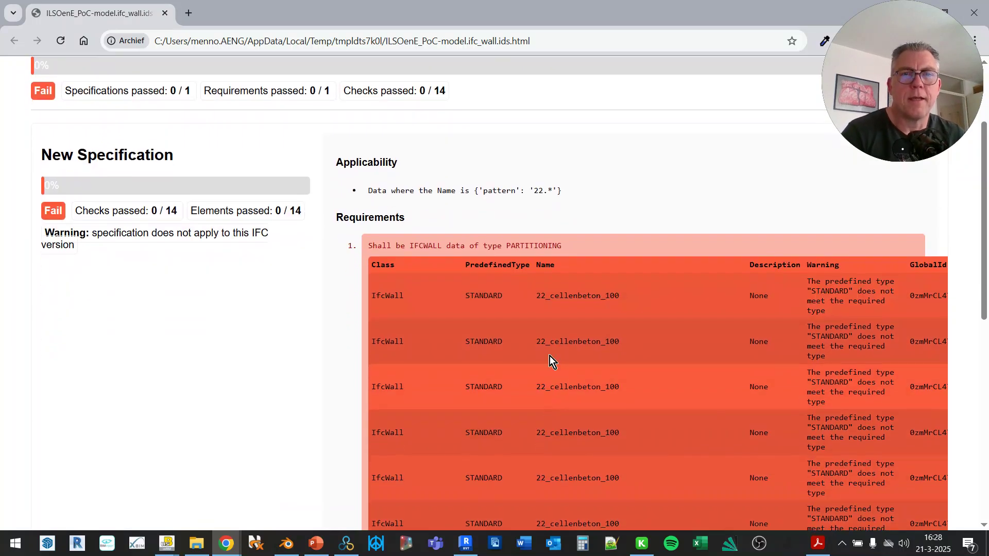
pyautogui.moveTo(853, 292); pyautogui.dragTo(782, 288)
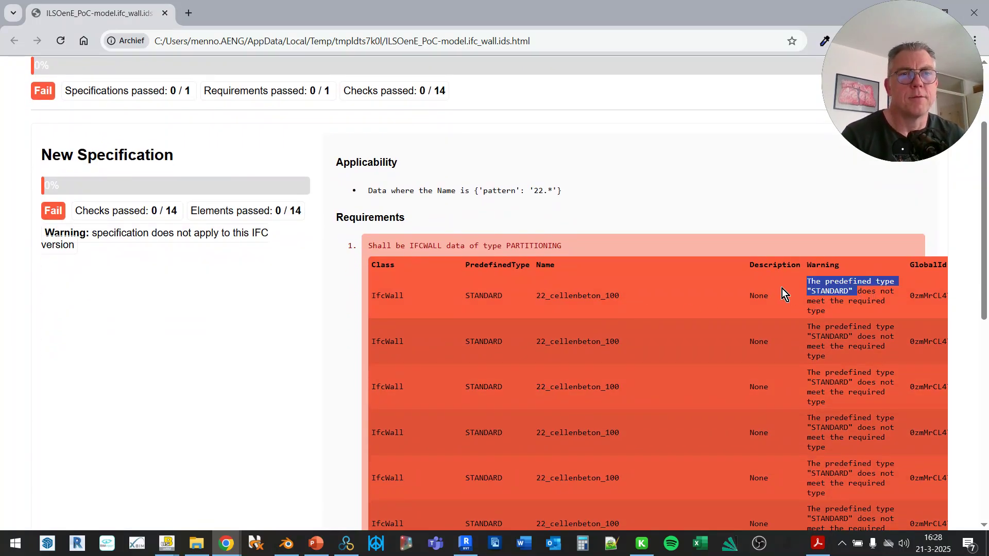
pyautogui.click(782, 288)
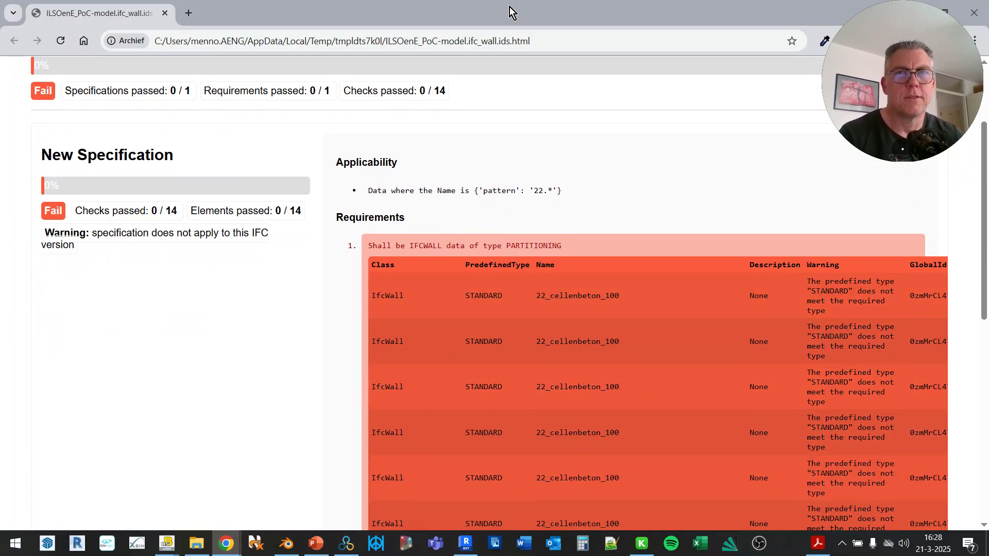
# - Return to Blender and export the test results as BCF to wall.bcf in the Downloads folder
pyautogui.moveTo(508, 7); pyautogui.dragTo(665, 110)
pyautogui.hotkey('alt', 'Tab')
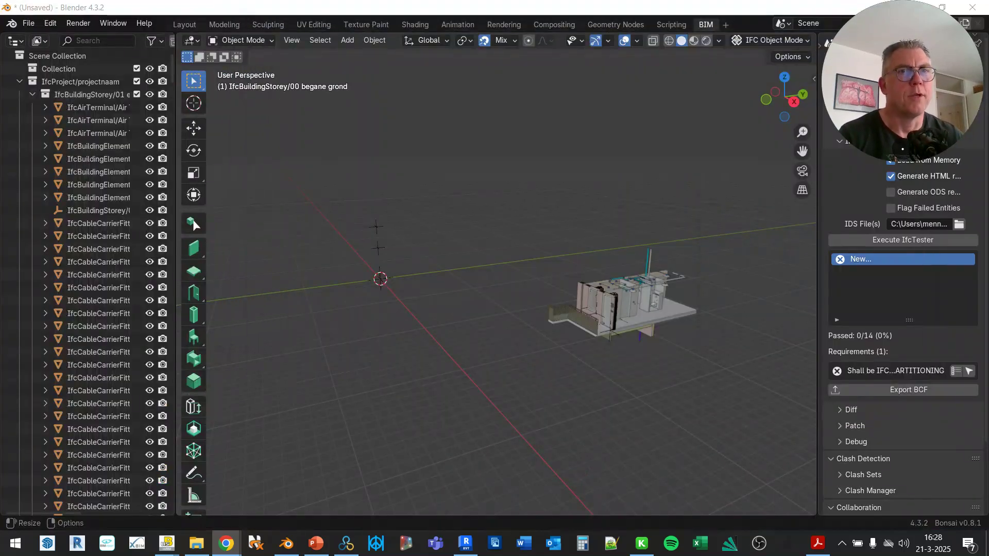
pyautogui.click(911, 392)
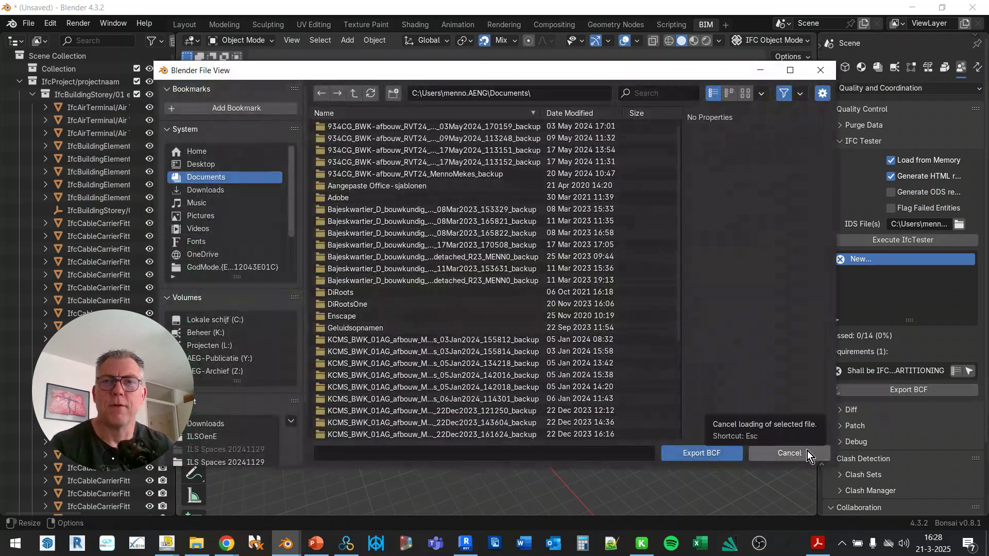
pyautogui.click(228, 190)
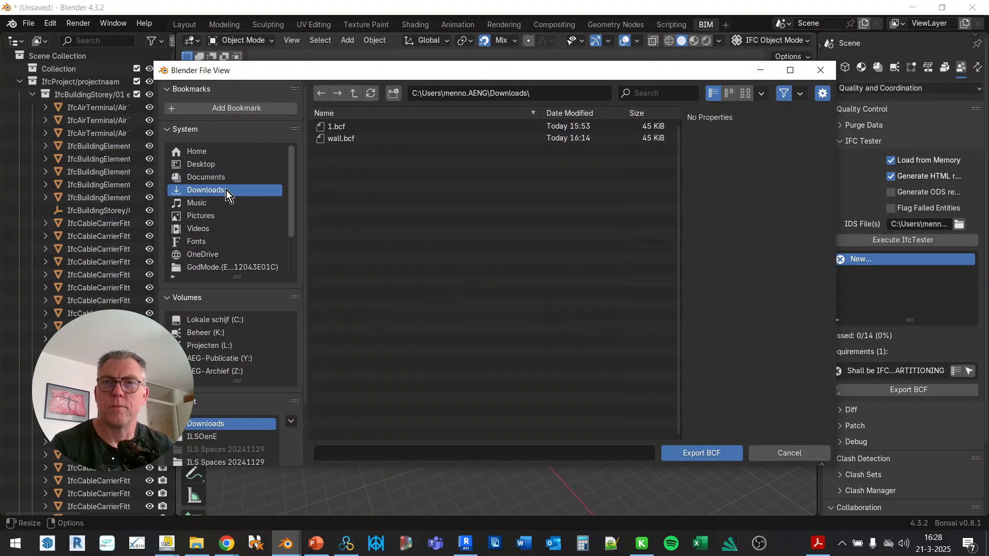
pyautogui.doubleClick(348, 138)
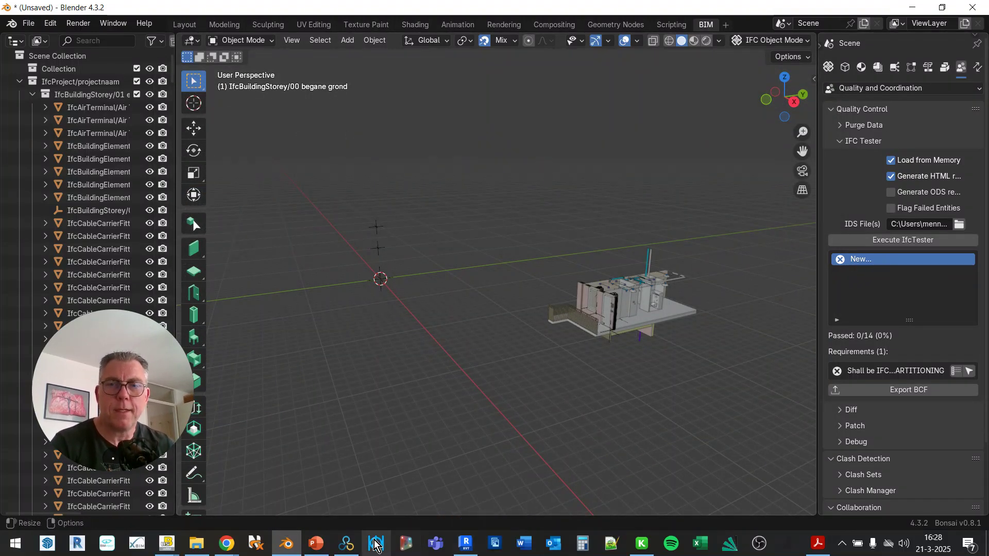
# - Switch to BIMcollab Zoom and open the exported BCF file offline as issues
pyautogui.click(345, 544)
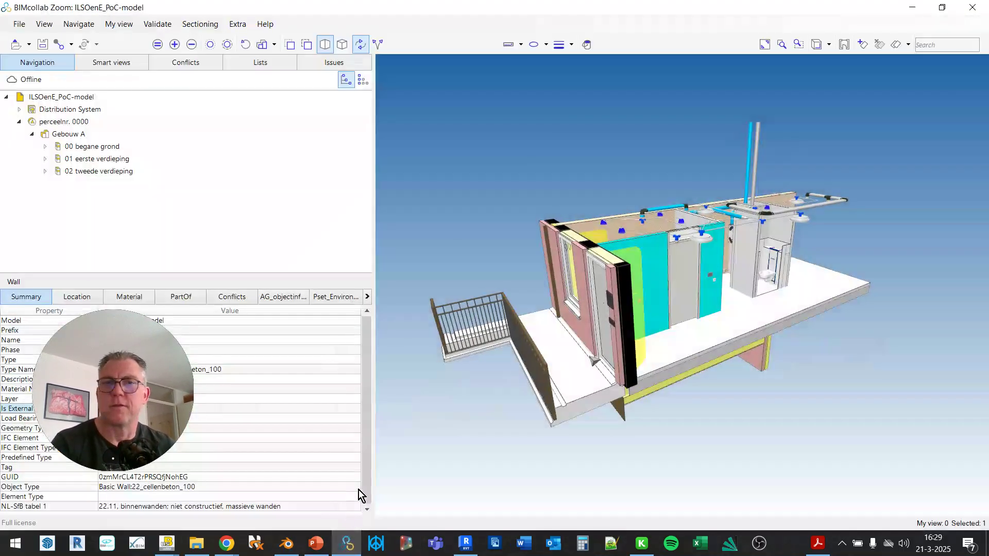
pyautogui.click(343, 64)
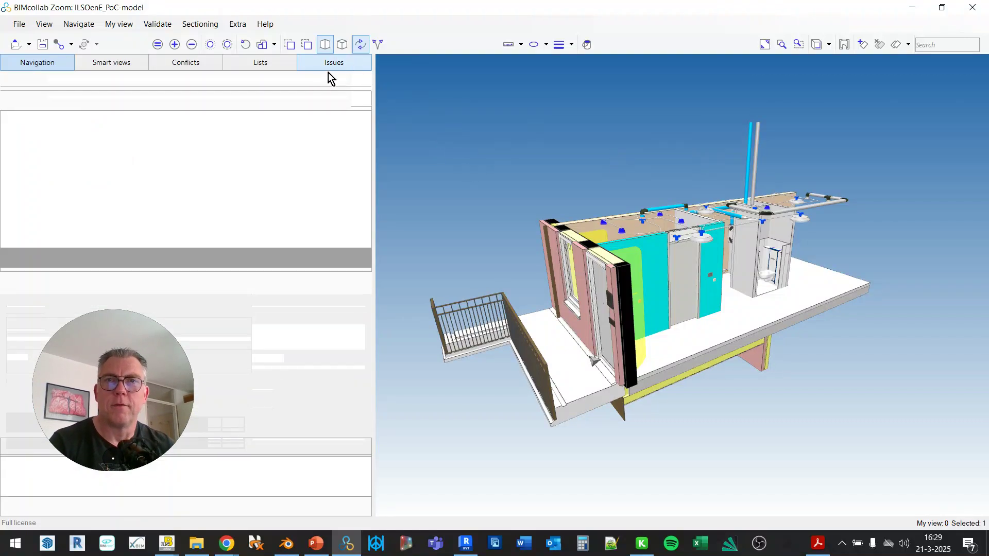
pyautogui.click(361, 80)
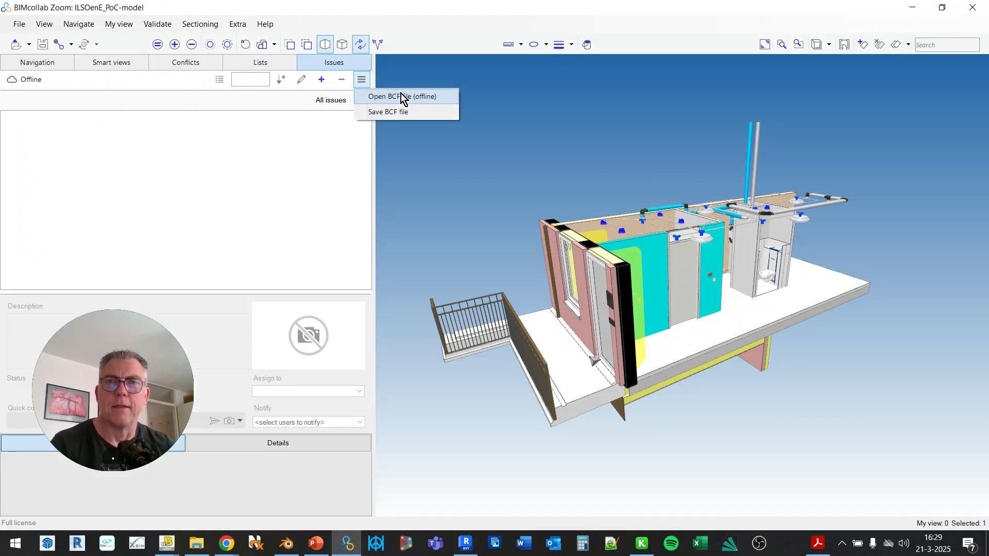
pyautogui.click(401, 94)
pyautogui.doubleClick(343, 137)
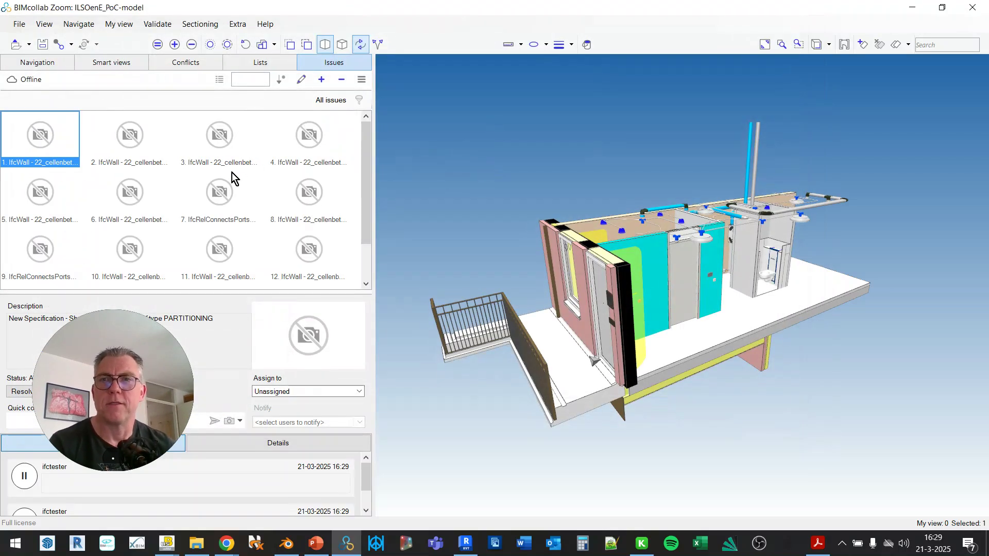
# - Look through the imported issues and try to zoom to the viewpoint of issue 11
pyautogui.scroll(-1, 248, 185)
pyautogui.click(138, 268)
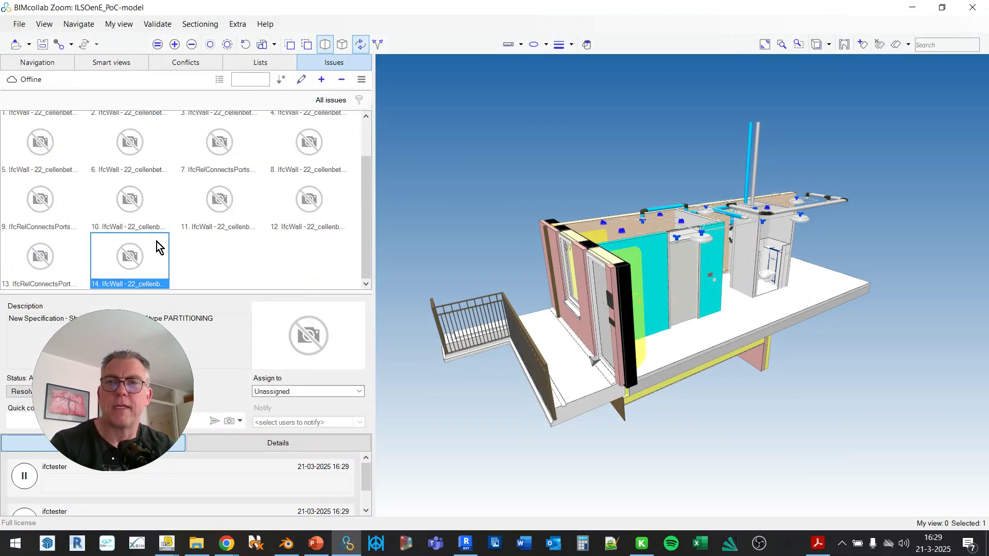
pyautogui.click(225, 202)
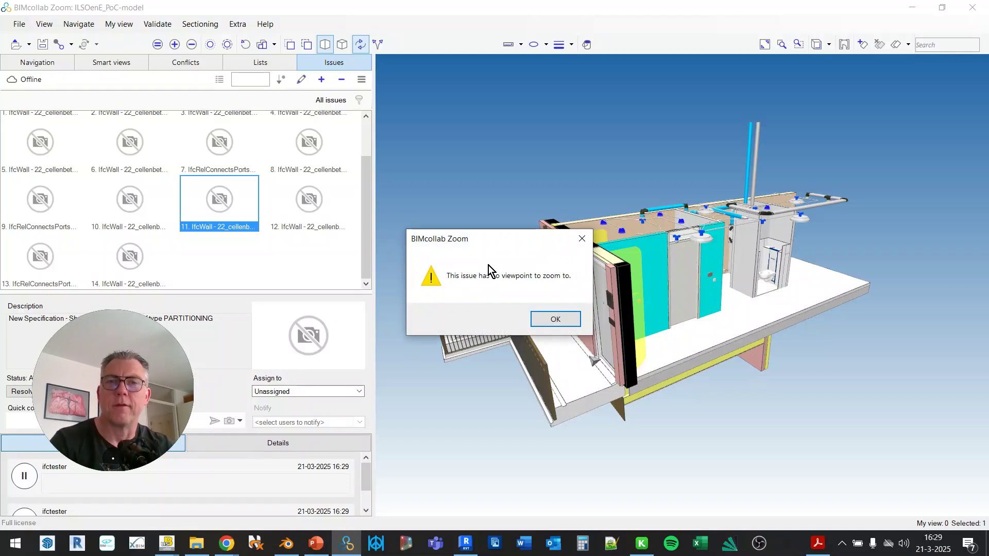
pyautogui.moveTo(488, 238); pyautogui.dragTo(492, 177)
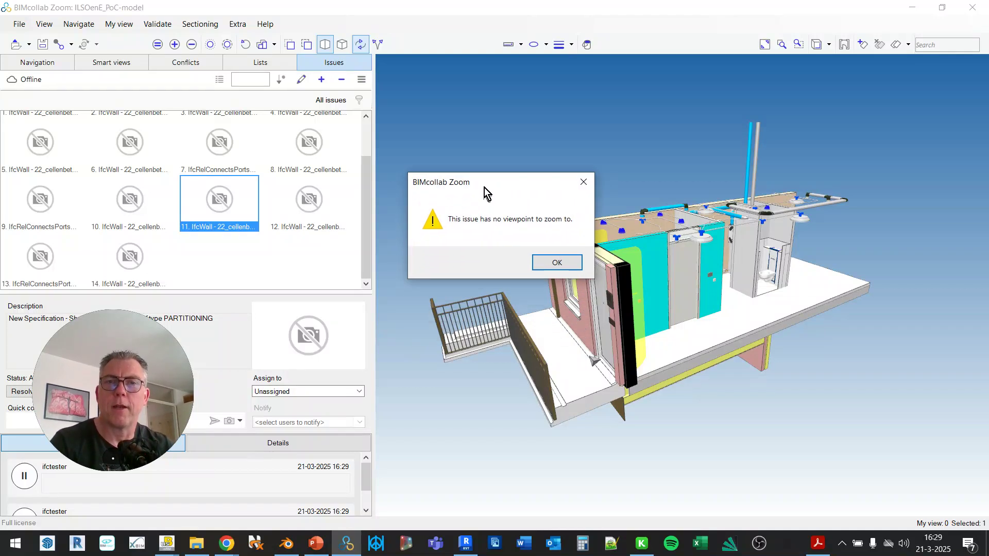
pyautogui.click(560, 257)
# - Open issue 11 for editing and examine its title with the element name and predefined type warning
pyautogui.click(301, 80)
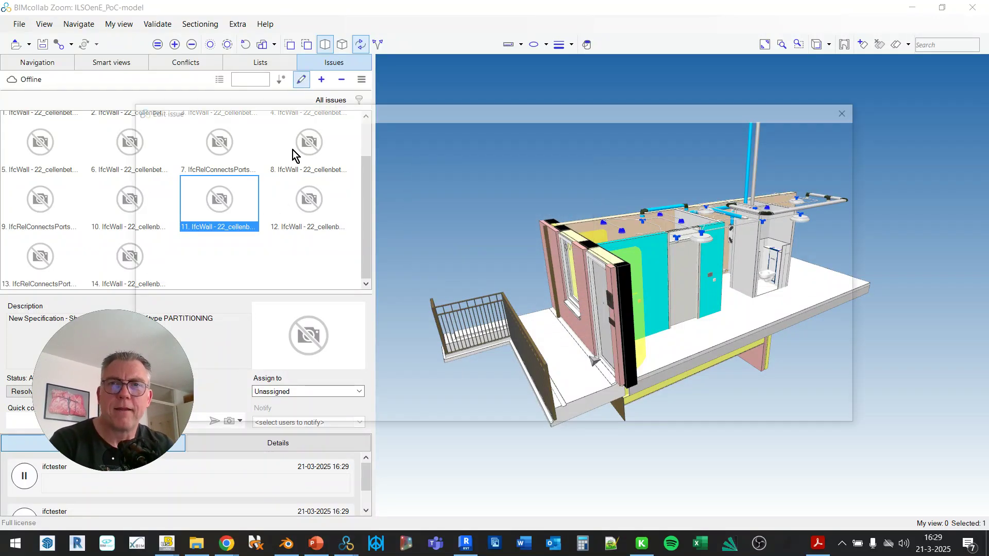
pyautogui.moveTo(437, 109); pyautogui.dragTo(487, 85)
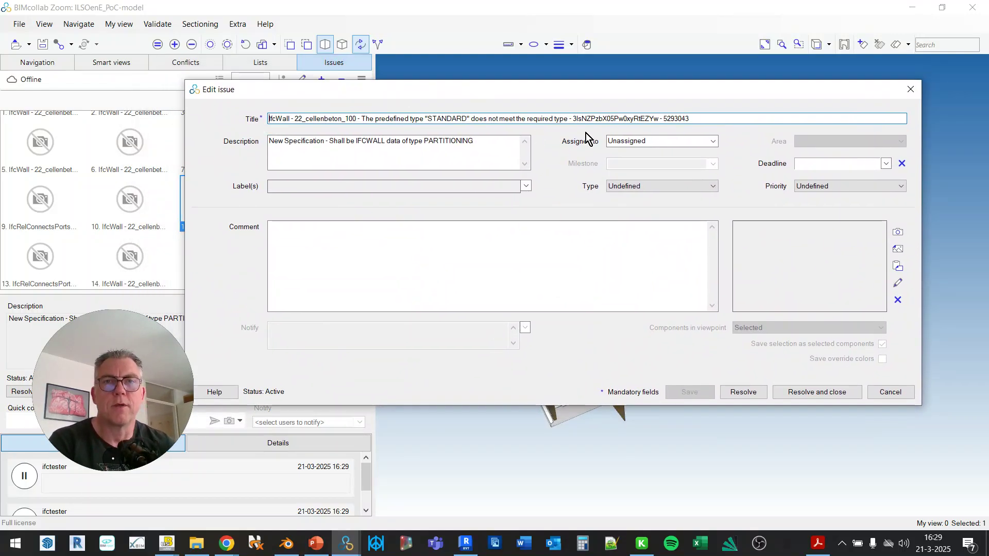
pyautogui.moveTo(569, 119); pyautogui.dragTo(194, 102)
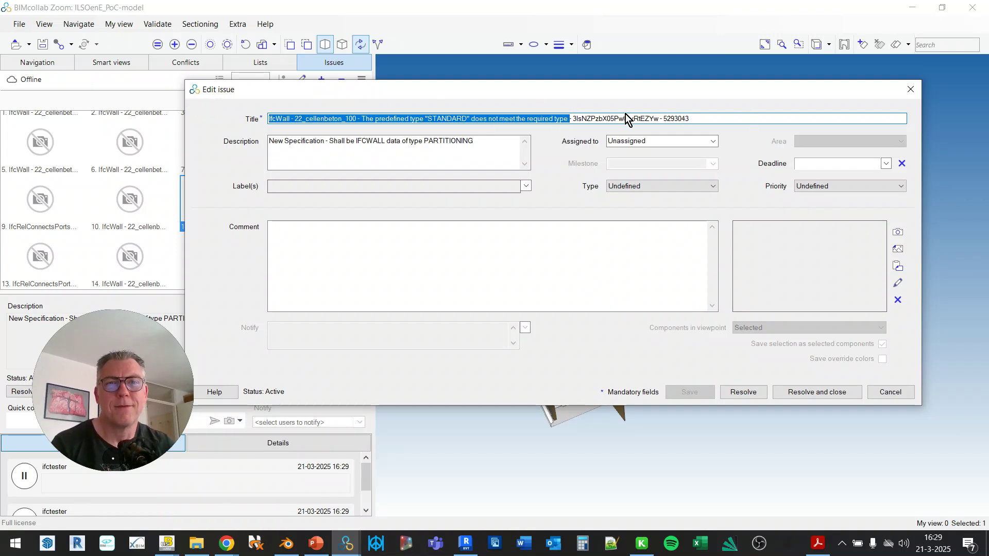
# - Copy element number 5293043 from the issue title, close the issue unchanged, search the model for that number and restore the full model view
pyautogui.doubleClick(680, 120)
pyautogui.hotkey('ctrl', 'c')
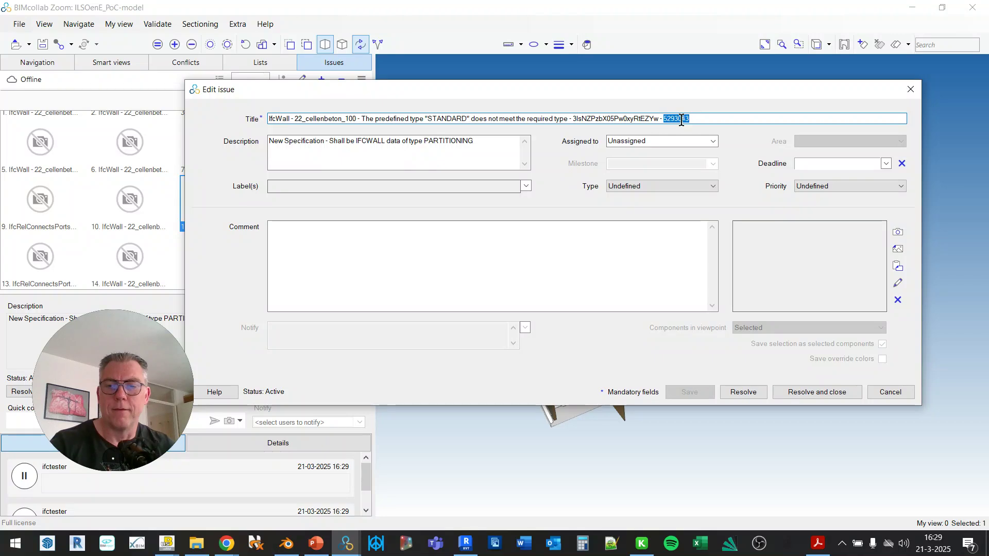
pyautogui.click(910, 90)
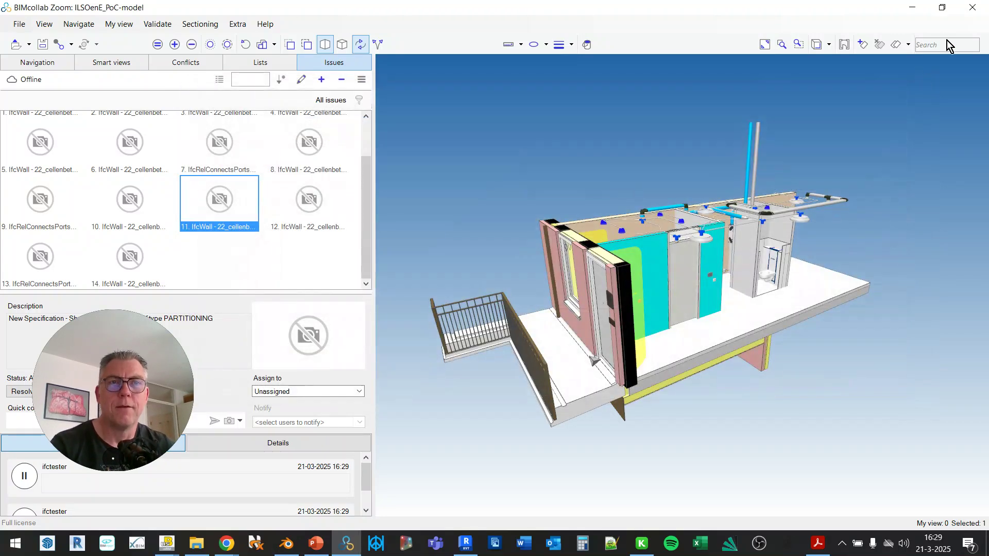
pyautogui.hotkey('ctrl', 'v')
pyautogui.press('Return')
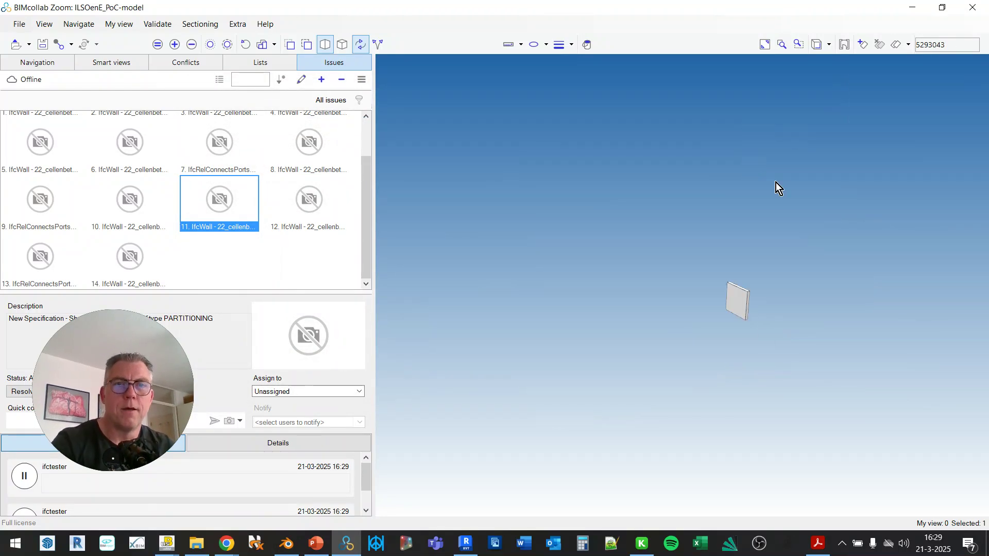
pyautogui.click(795, 262)
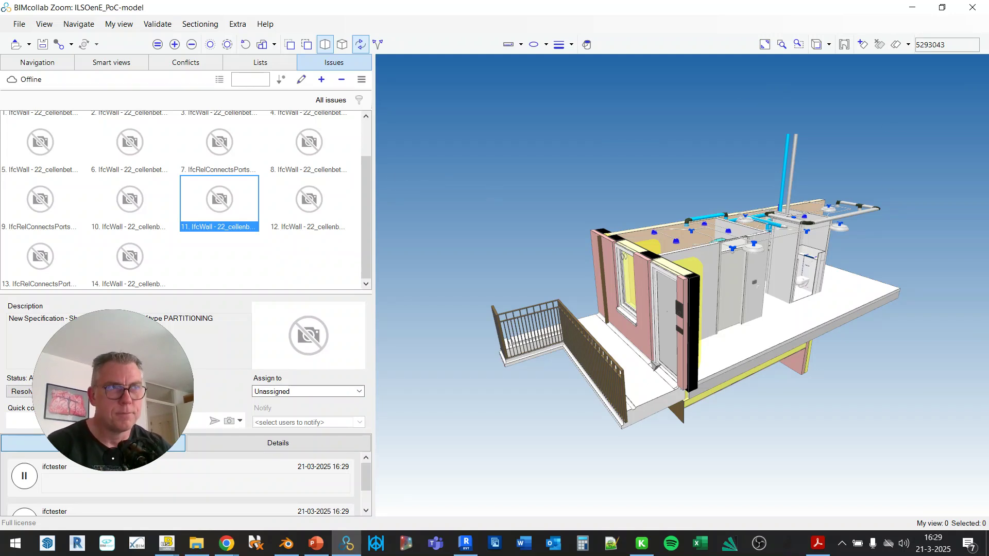
# - Switch to the maximized Chrome window and read the buildingSMART BCF Communication use case page down to its files
pyautogui.moveTo(988, 231); pyautogui.dragTo(716, 356)
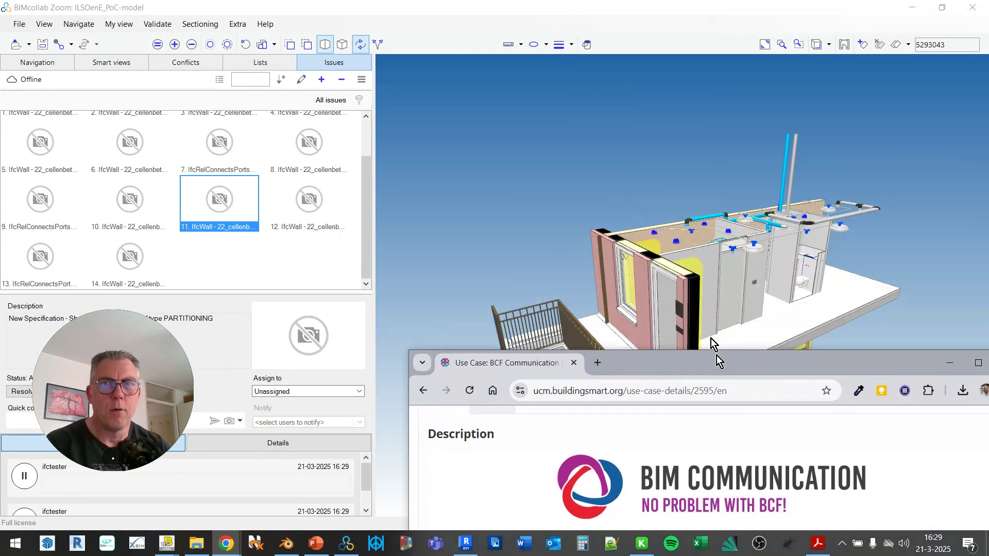
pyautogui.doubleClick(716, 355)
pyautogui.moveTo(132, 420); pyautogui.dragTo(886, 392)
pyautogui.scroll(-1, 478, 259)
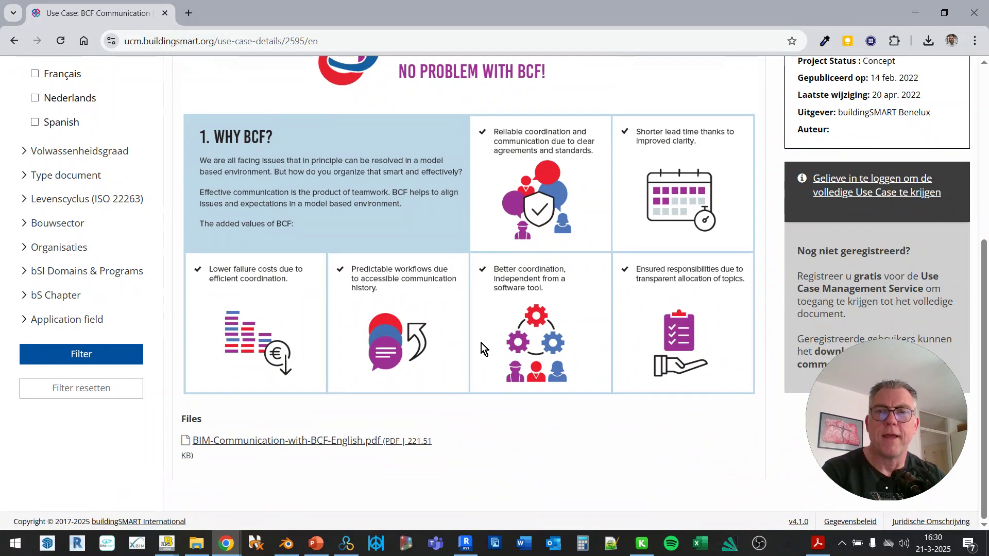
pyautogui.scroll(6, 364, 315)
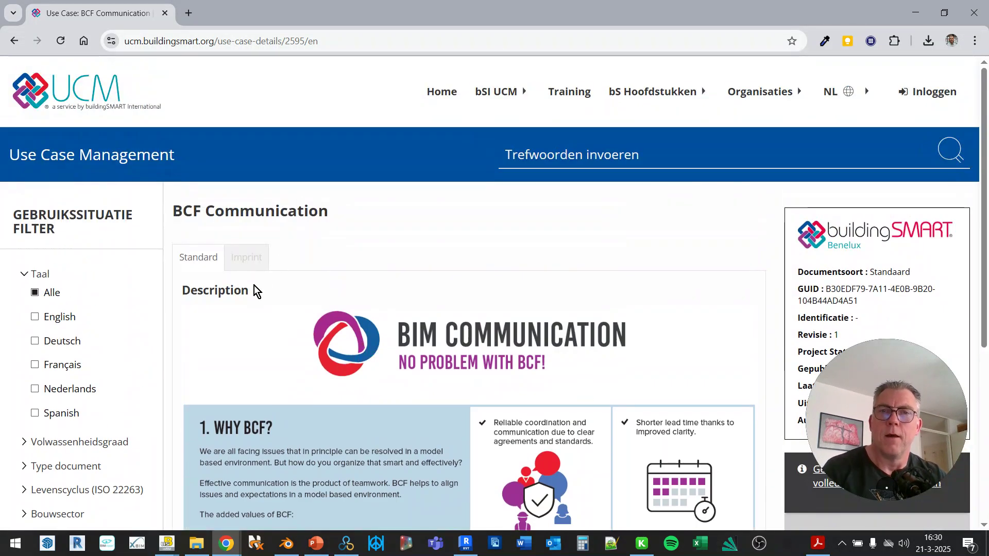
pyautogui.scroll(-3, 453, 348)
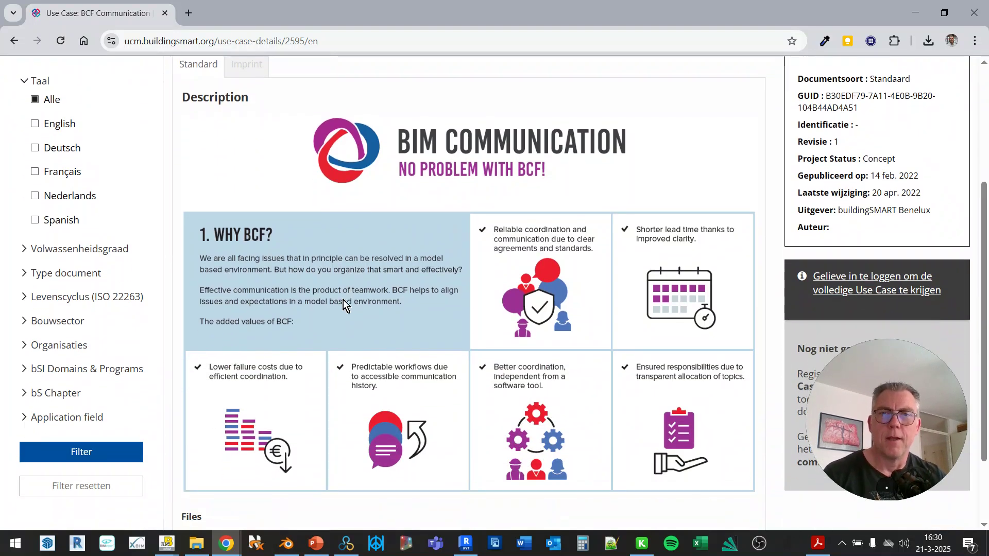
pyautogui.scroll(-2, 530, 417)
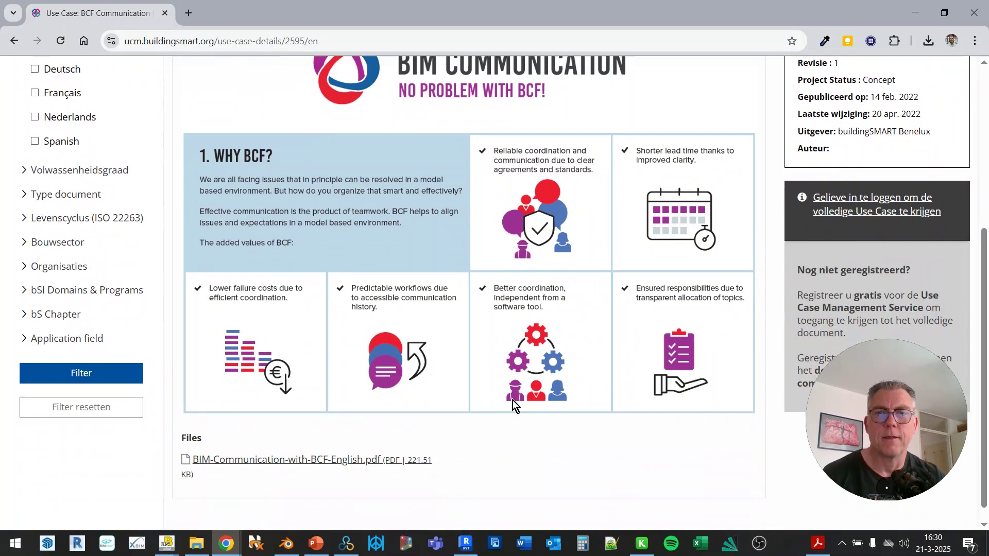
# - Open BIM-Communication-with-BCF-English.pdf and read the sections on why BCF is used, what it is and how communication with it works
pyautogui.click(309, 440)
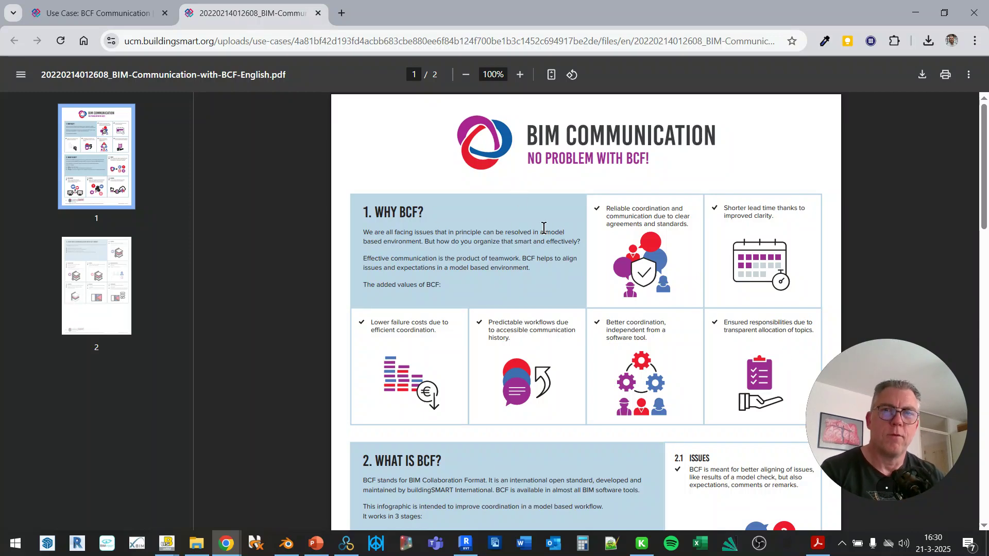
pyautogui.scroll(-1, 596, 221)
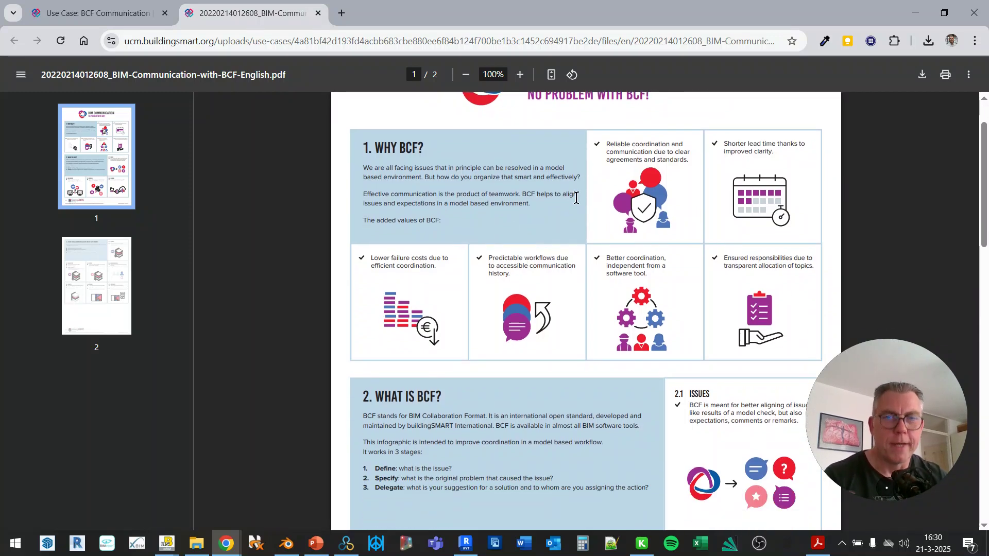
pyautogui.scroll(-4, 567, 250)
pyautogui.scroll(-5, 552, 250)
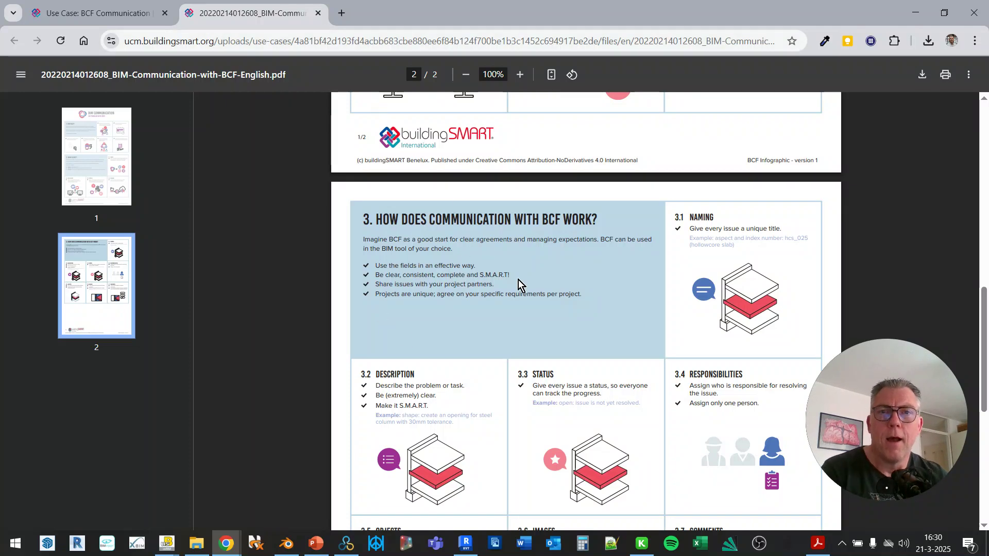
pyautogui.scroll(-3, 526, 260)
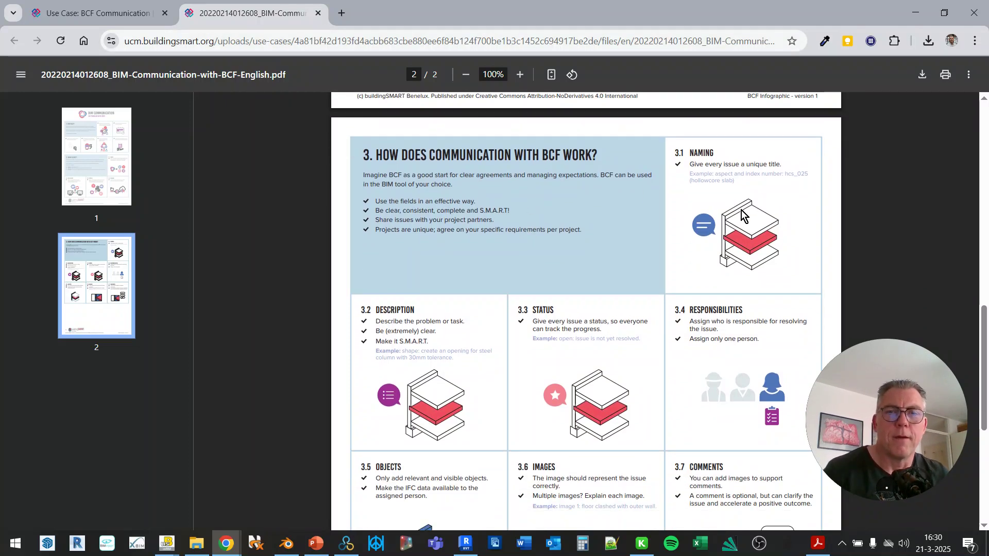
# - Examine the naming, description, status, responsibilities, objects, images and comments guidelines in section 3 enlarged, and move the browser out of the way
pyautogui.keyDown('ctrl'); pyautogui.scroll(3, 721, 230); pyautogui.keyUp('ctrl')
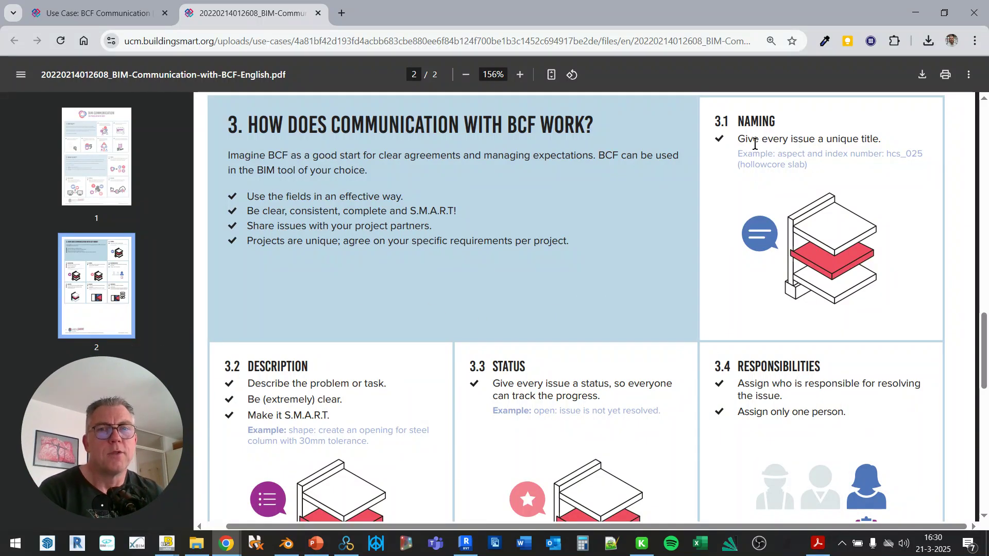
pyautogui.scroll(-1, 755, 143)
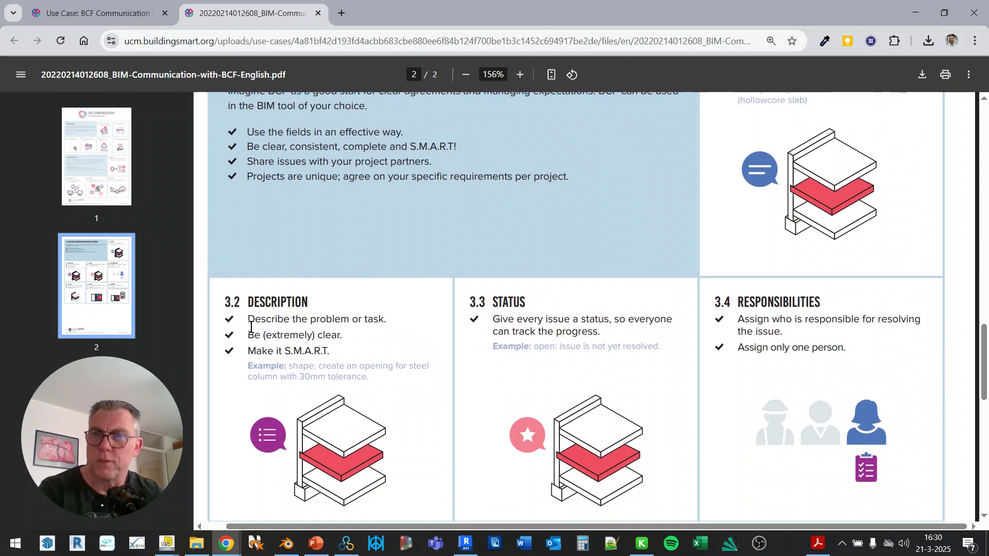
pyautogui.scroll(-2, 557, 348)
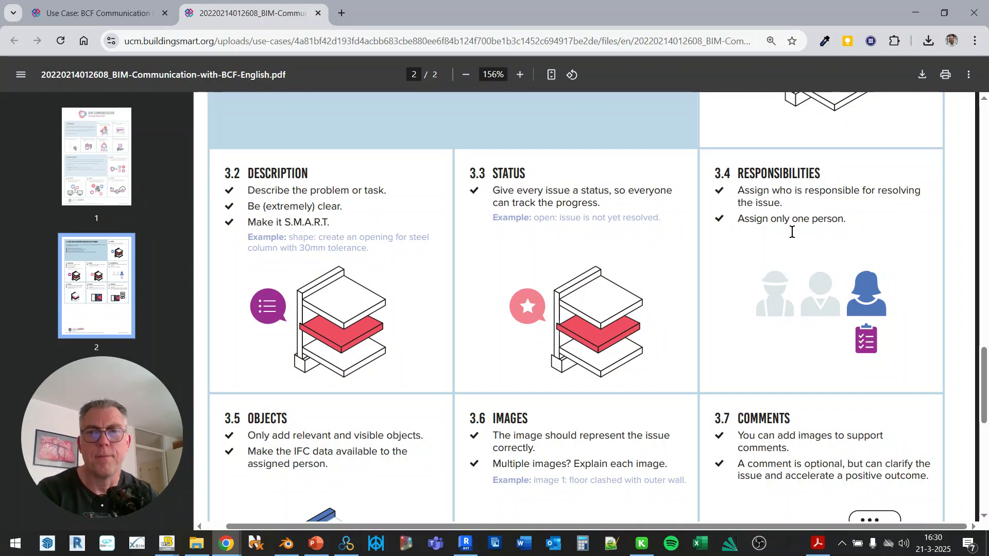
pyautogui.scroll(-3, 250, 230)
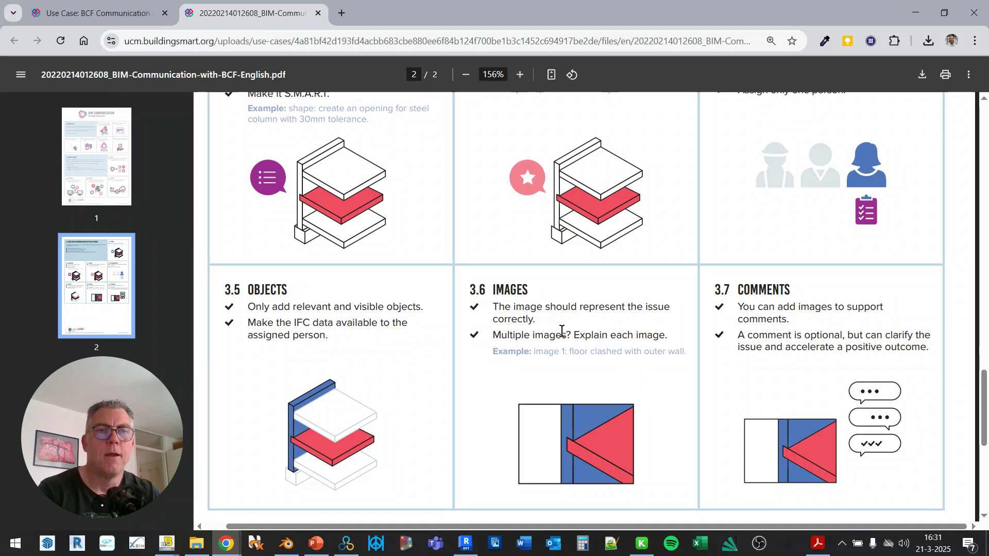
pyautogui.scroll(-6, 799, 332)
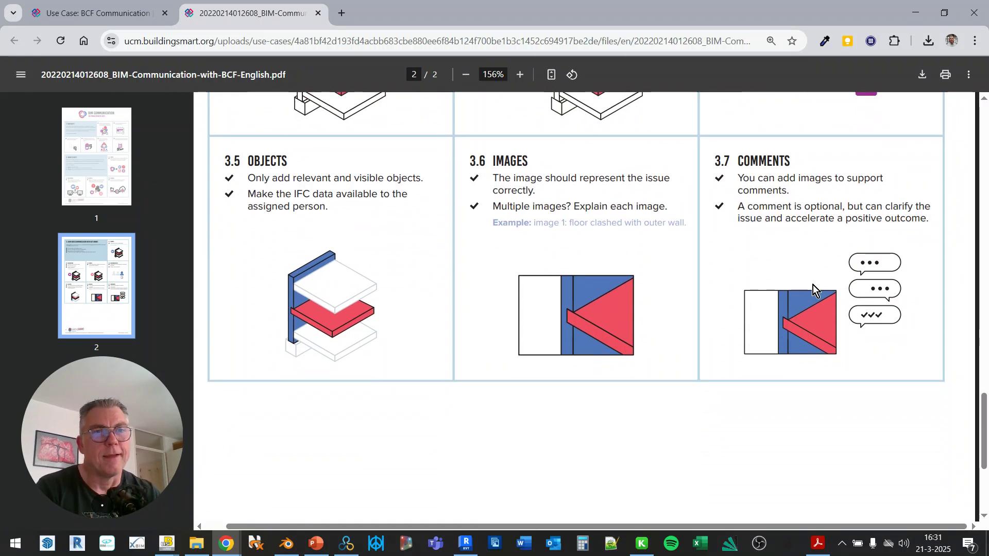
pyautogui.scroll(8, 829, 299)
pyautogui.scroll(-2, 811, 340)
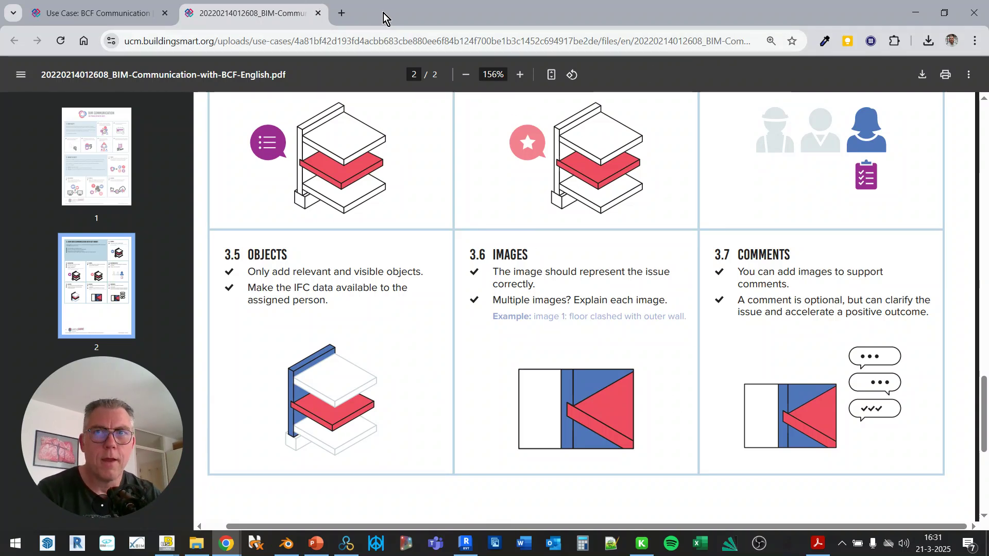
pyautogui.moveTo(382, 19); pyautogui.dragTo(988, 175)
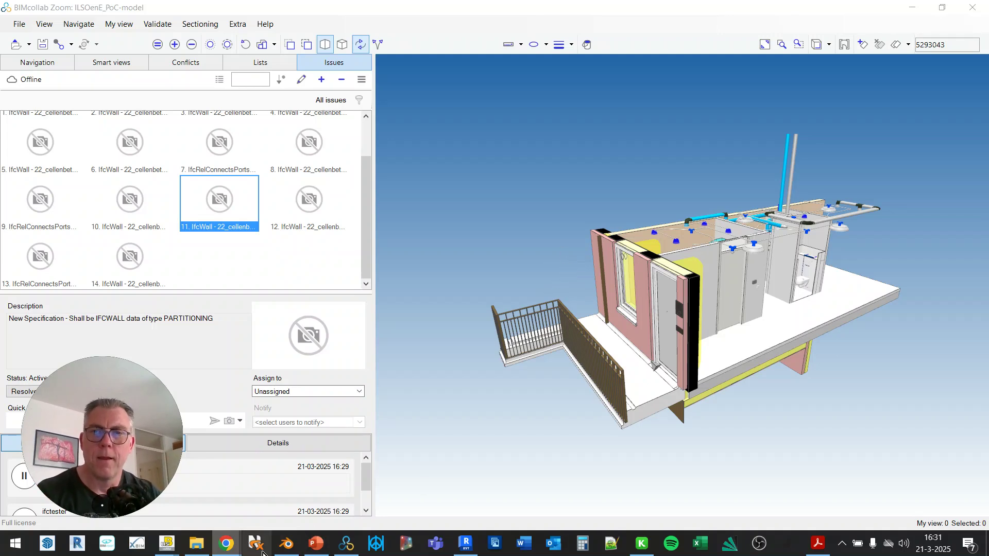
# - Switch to Blender, widen the IFC Tester area, select the failed entities of the PARTITIONING requirement and hide all unselected objects
pyautogui.click(287, 543)
pyautogui.moveTo(710, 263); pyautogui.dragTo(746, 240, button='middle')
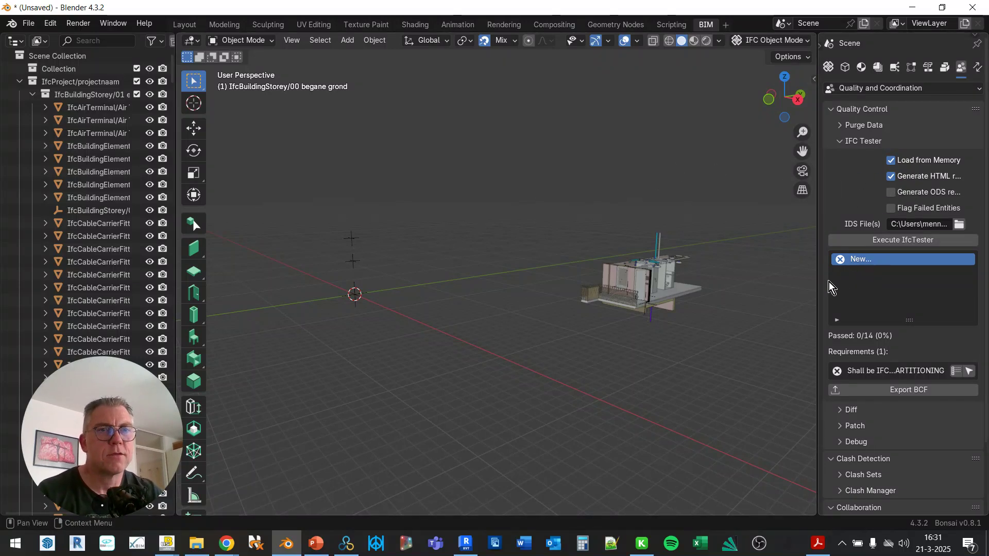
pyautogui.moveTo(820, 276); pyautogui.dragTo(673, 268)
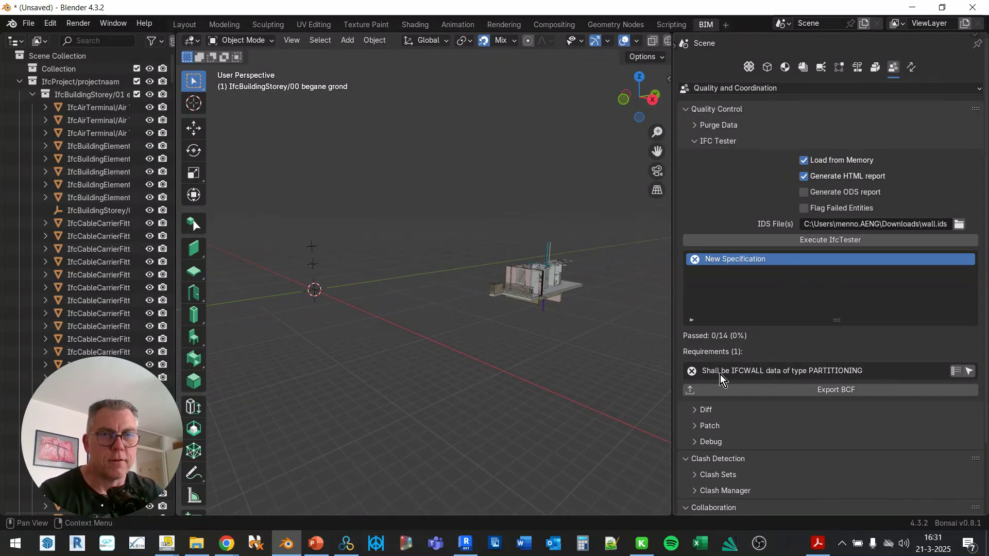
pyautogui.click(969, 371)
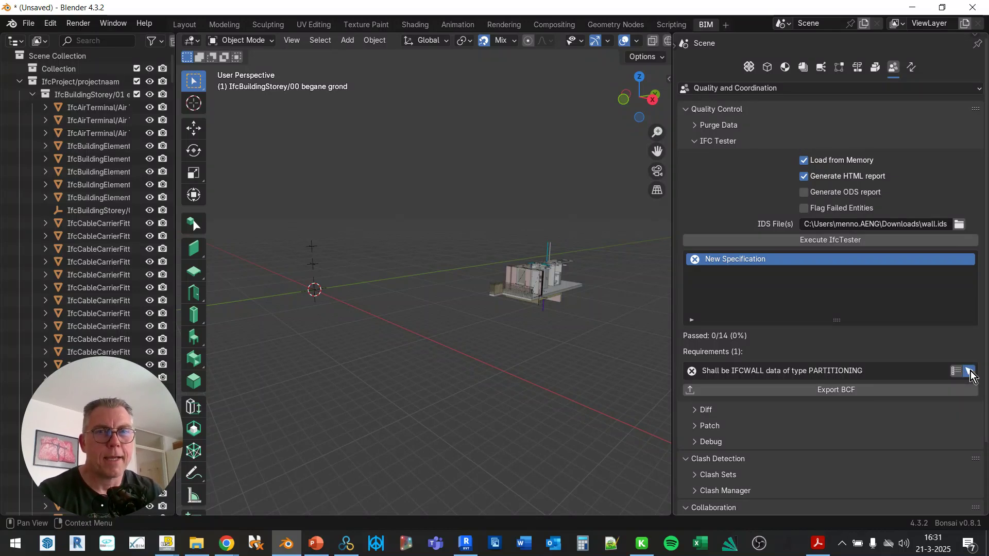
pyautogui.press('KP_Decimal')
pyautogui.moveTo(566, 268); pyautogui.dragTo(528, 264, button='middle')
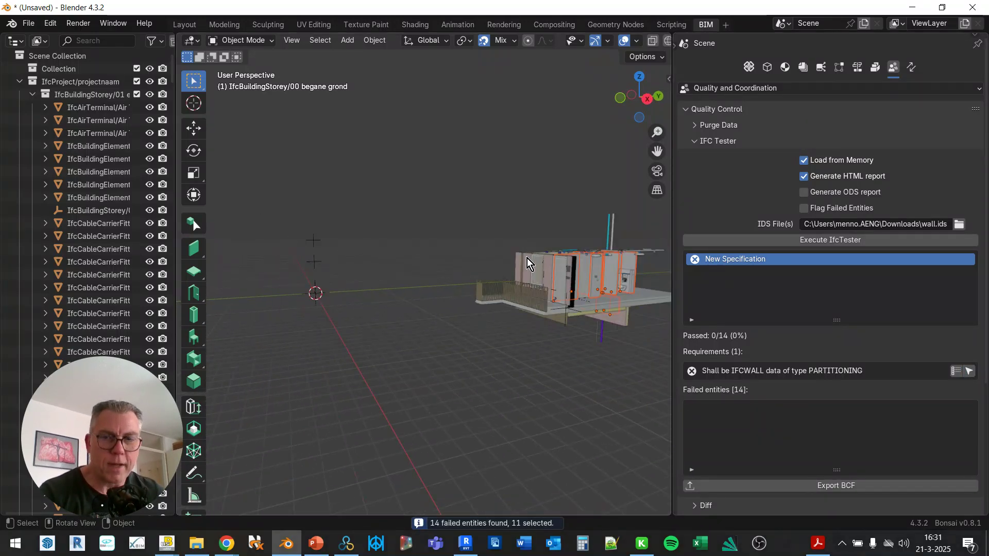
pyautogui.hotkey('shift', 'h')
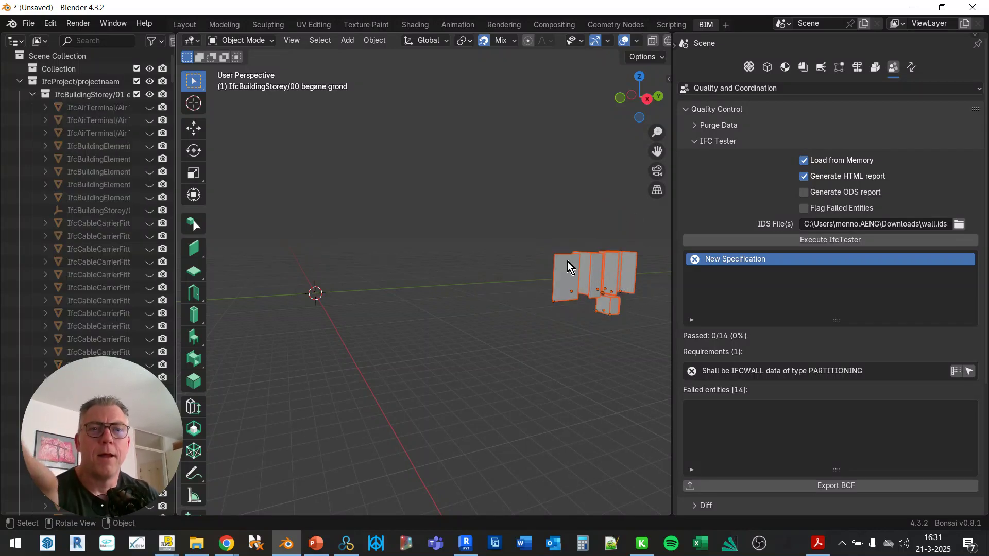
# - Add a camera to the scene with the isolated failed walls in view
pyautogui.keyDown('shift'); pyautogui.moveTo(627, 271); pyautogui.dragTo(486, 247, button='middle'); pyautogui.keyUp('shift')
pyautogui.scroll(2, 397, 239)
pyautogui.moveTo(424, 239)
pyautogui.mouseDown(button='middle')
pyautogui.moveTo(479, 273)
pyautogui.moveTo(431, 247)
pyautogui.mouseUp(button='middle')
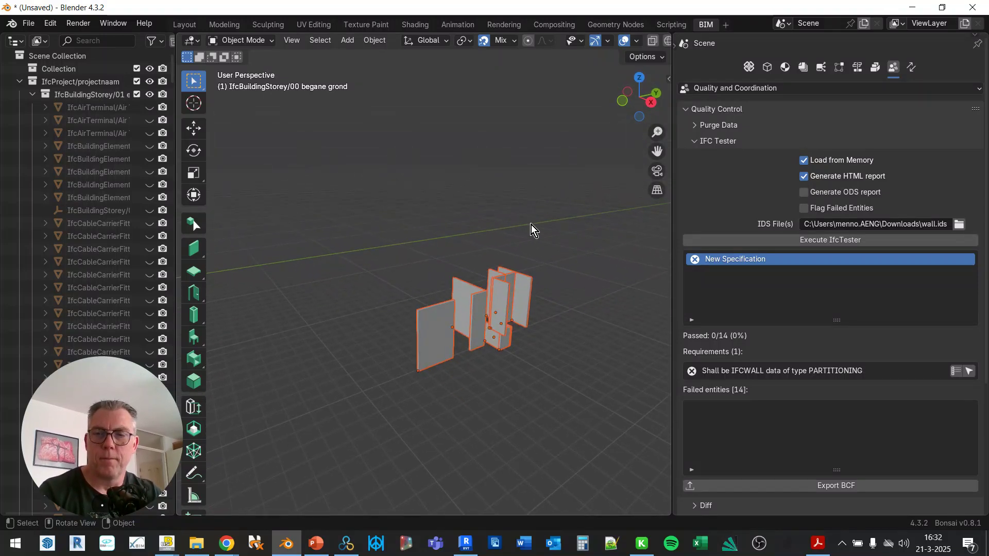
pyautogui.hotkey('shift', 'a')
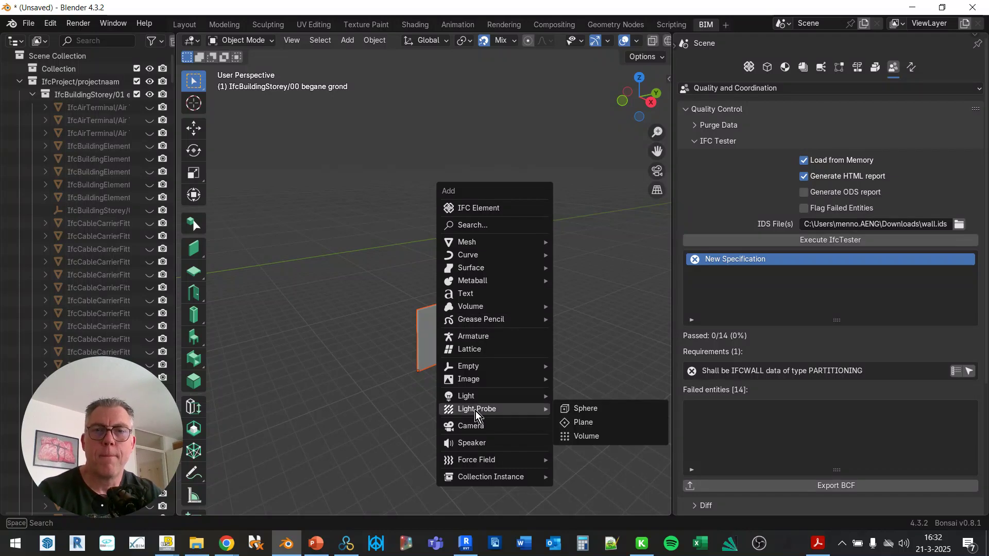
pyautogui.click(474, 426)
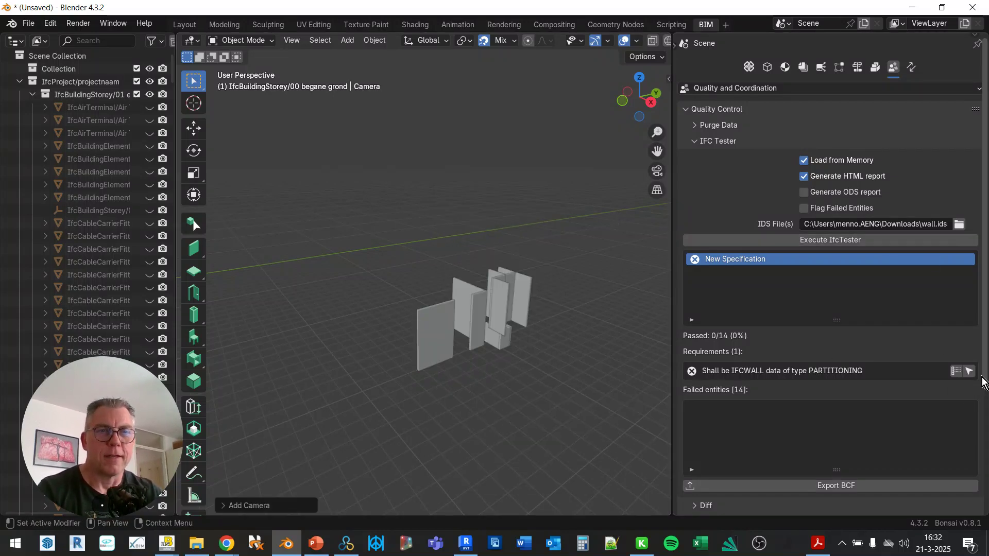
# - Reselect the failed entities, look through the camera and align the active camera to the selected walls
pyautogui.click(969, 372)
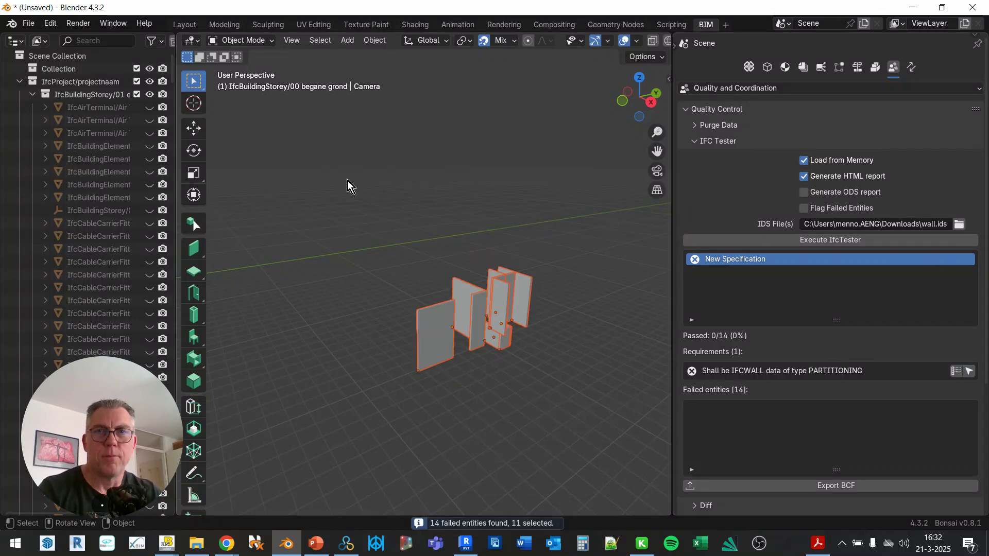
pyautogui.click(656, 170)
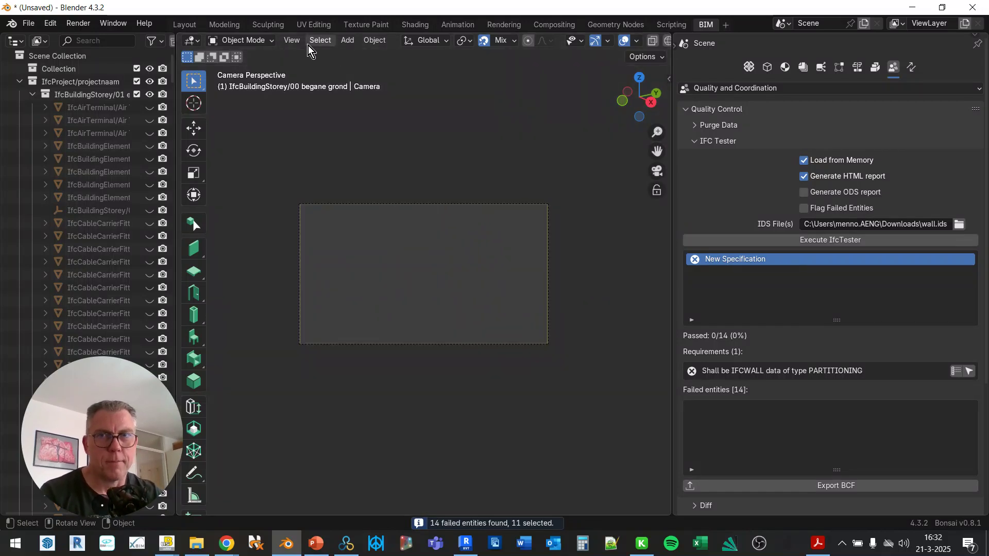
pyautogui.click(293, 41)
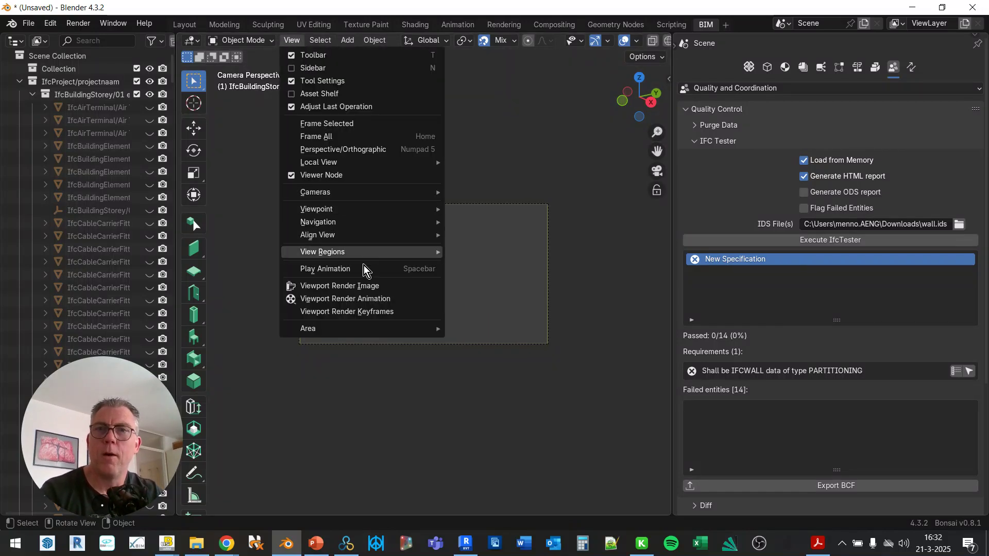
pyautogui.moveTo(362, 195)
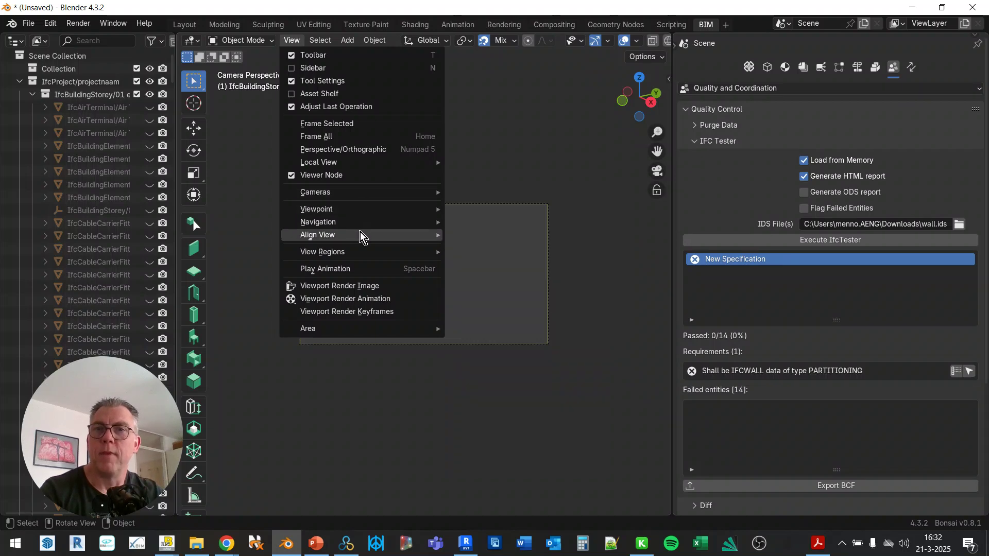
pyautogui.moveTo(388, 236)
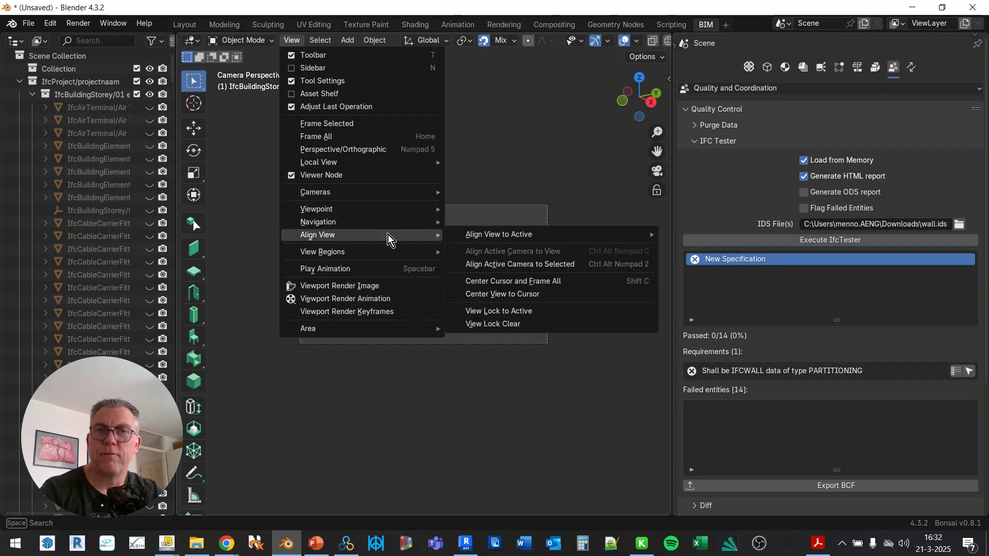
pyautogui.click(507, 269)
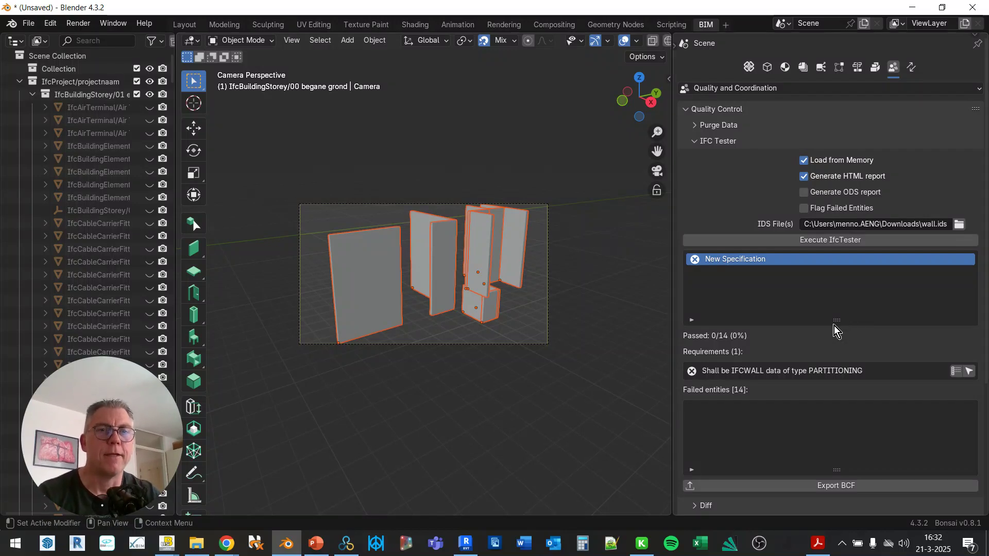
# - Collapse the IFC Tester section and create a new BCF project with BCF version v2.1
pyautogui.scroll(-5, 829, 322)
pyautogui.scroll(-2, 822, 314)
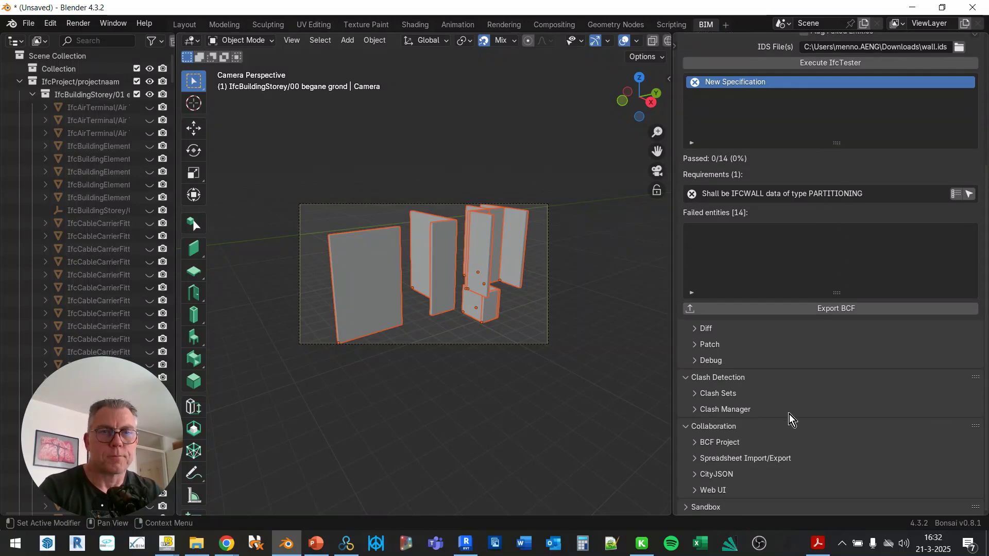
pyautogui.scroll(7, 695, 248)
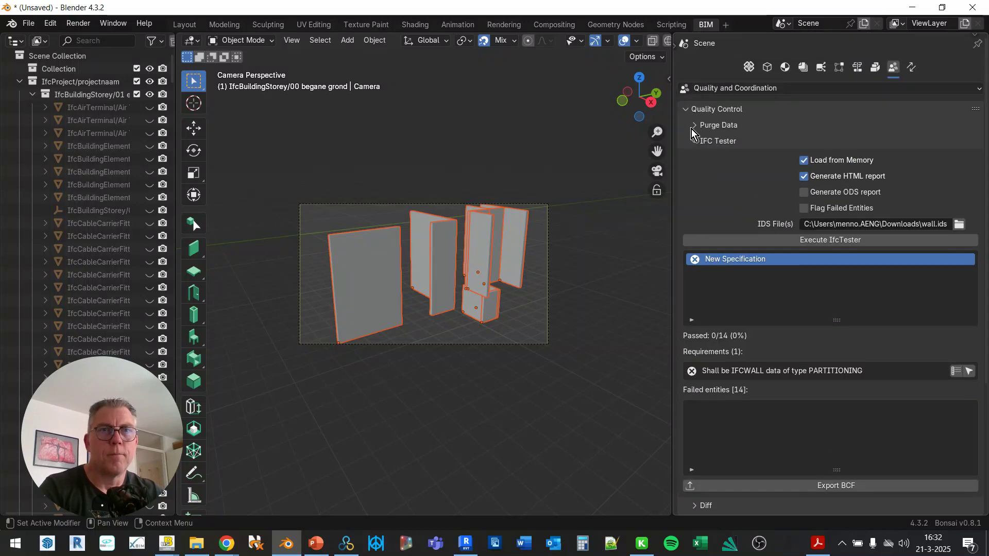
pyautogui.click(697, 143)
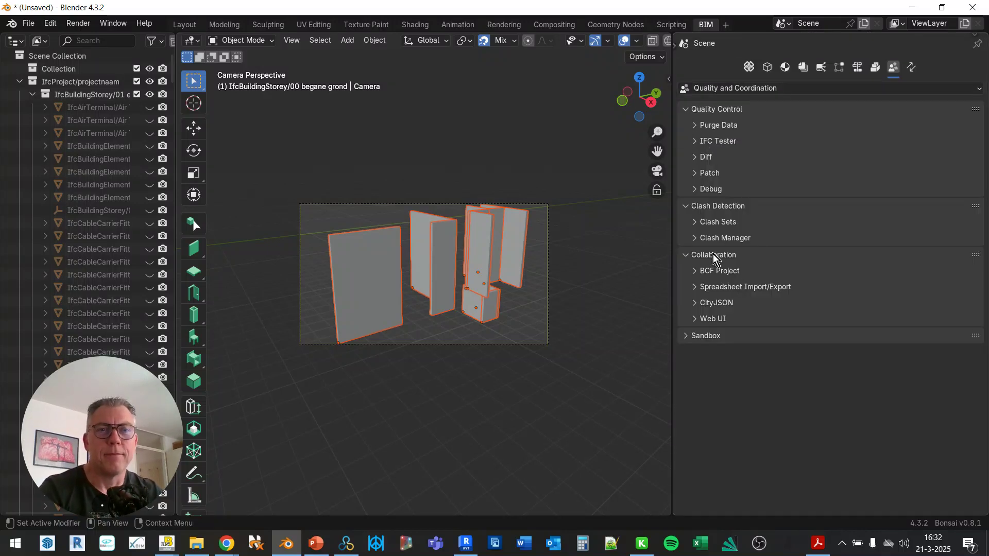
pyautogui.click(709, 276)
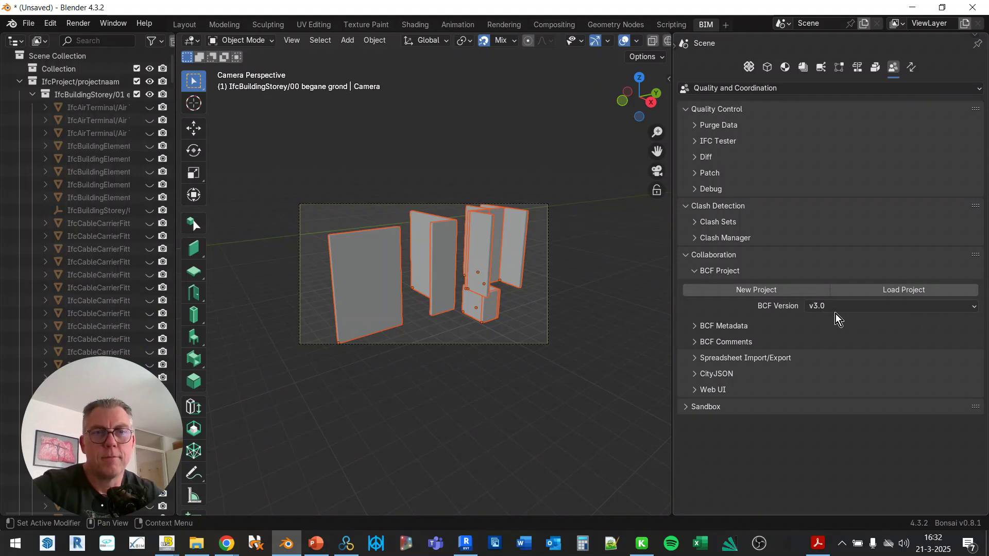
pyautogui.click(856, 307)
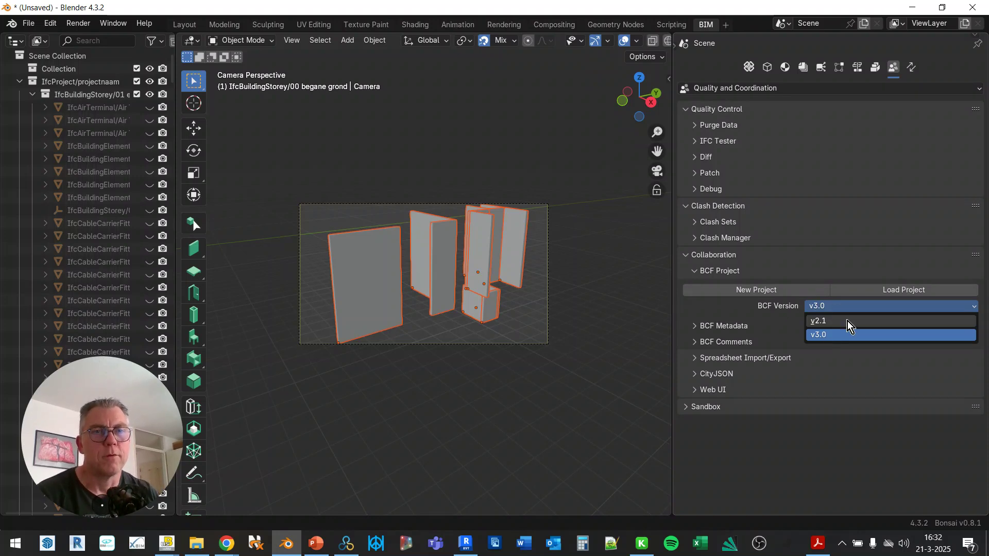
pyautogui.click(847, 322)
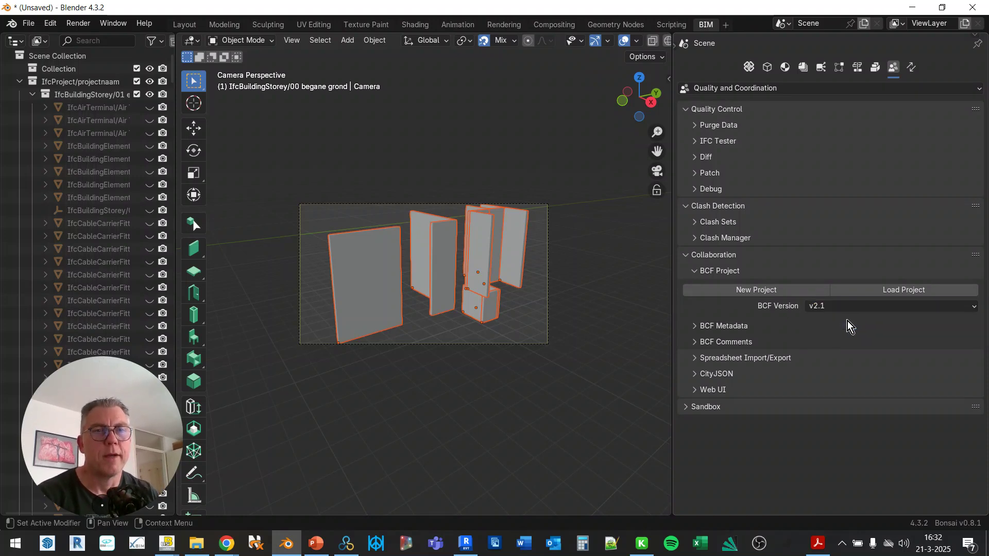
pyautogui.click(779, 291)
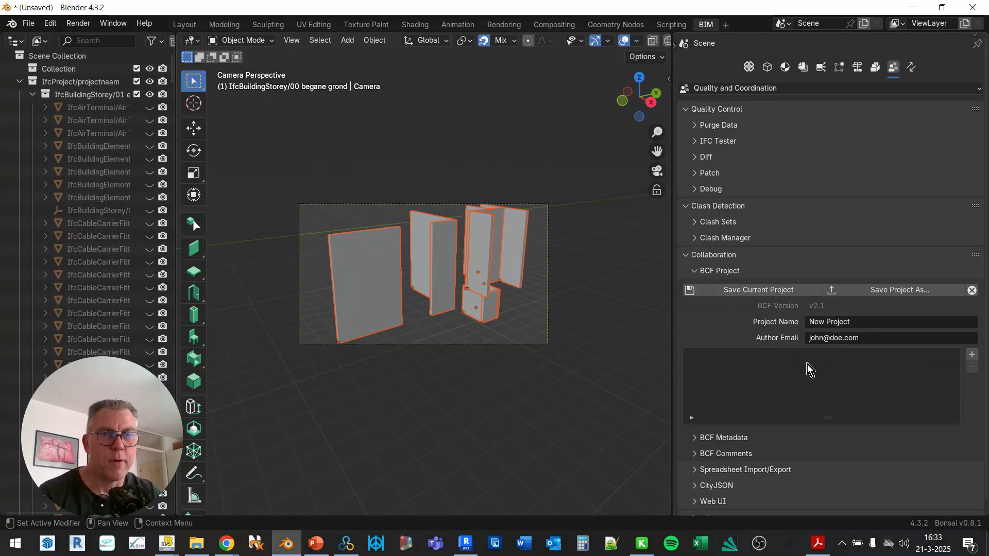
# - Add a topic to the BCF project and name it "walls are wrong"
pyautogui.scroll(-1, 760, 294)
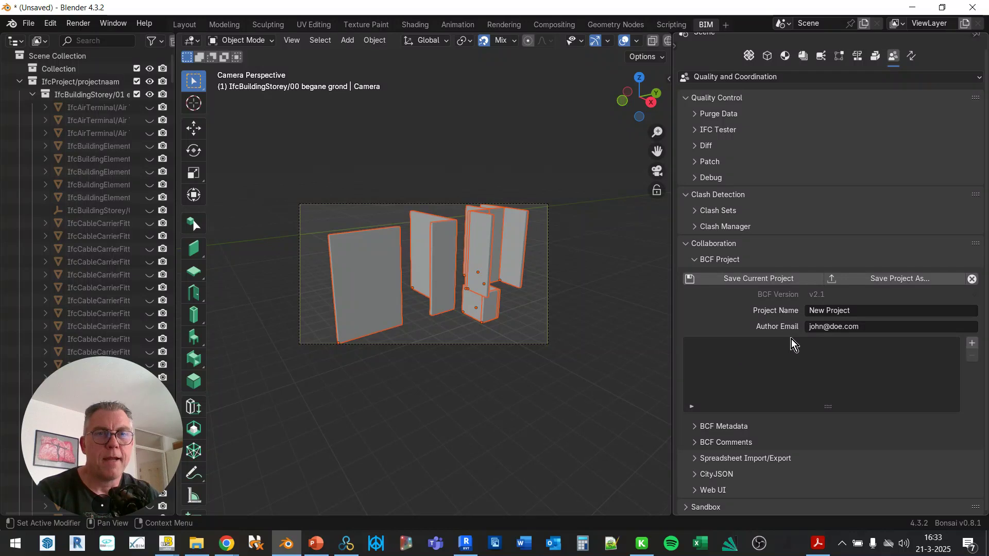
pyautogui.click(971, 343)
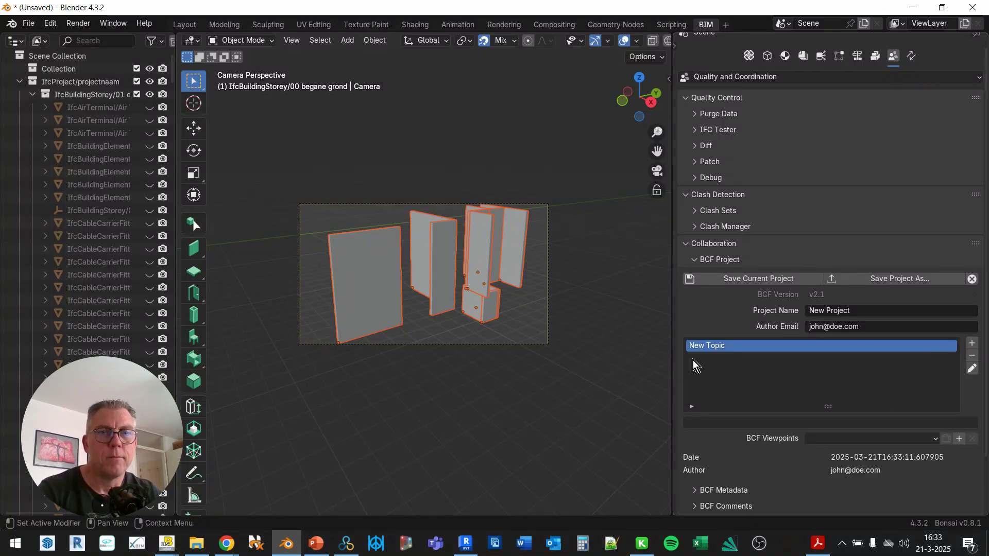
pyautogui.doubleClick(726, 346)
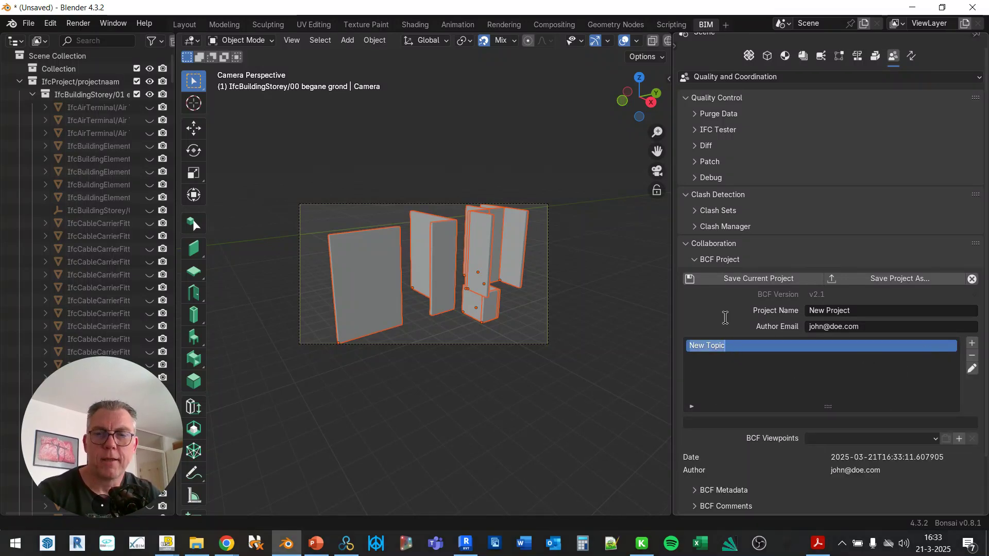
pyautogui.write('walls are wro')
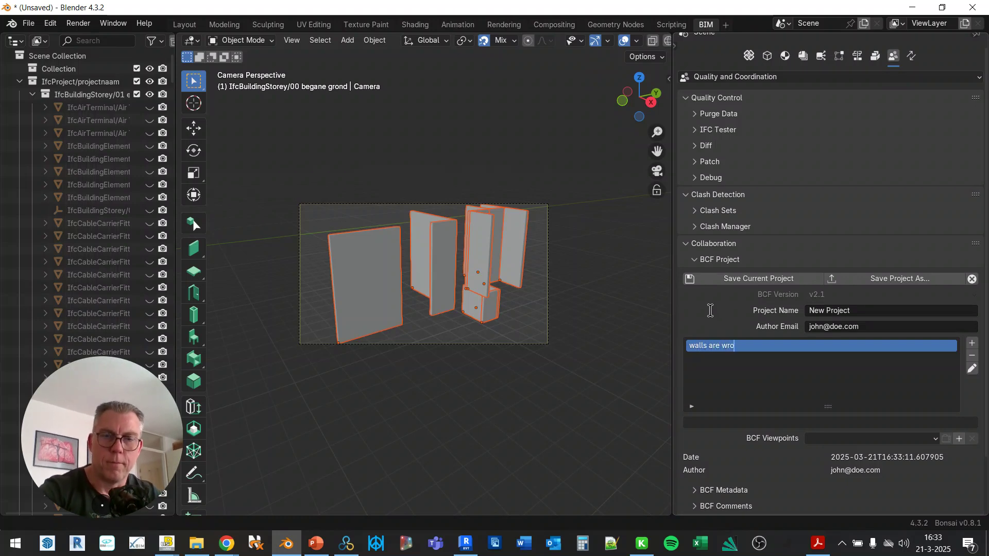
pyautogui.write('ng')
pyautogui.press('Return')
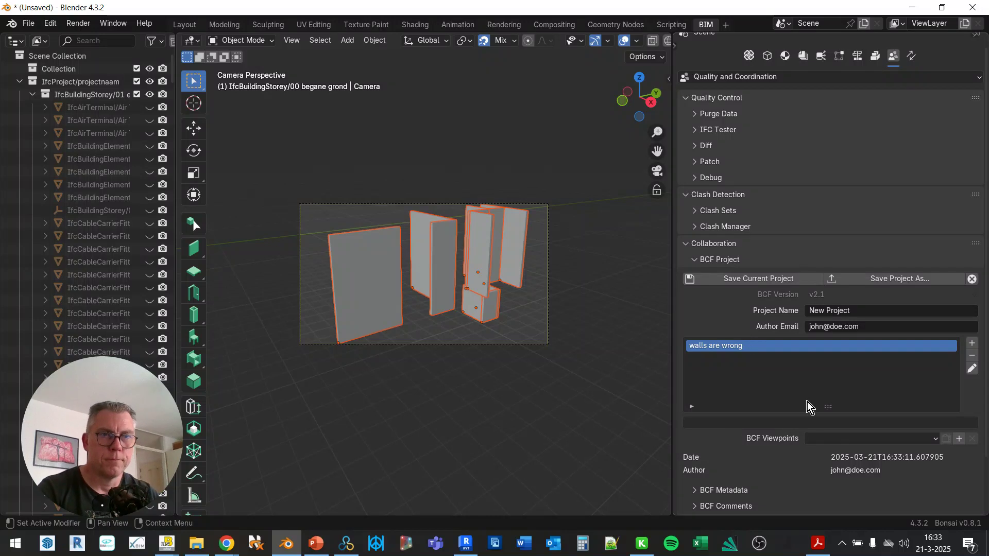
# - Make the topic editable and fill its description with "Shall be IFCWALL data of type PARTITIONING", copied from the HTML report in the browser
pyautogui.click(972, 368)
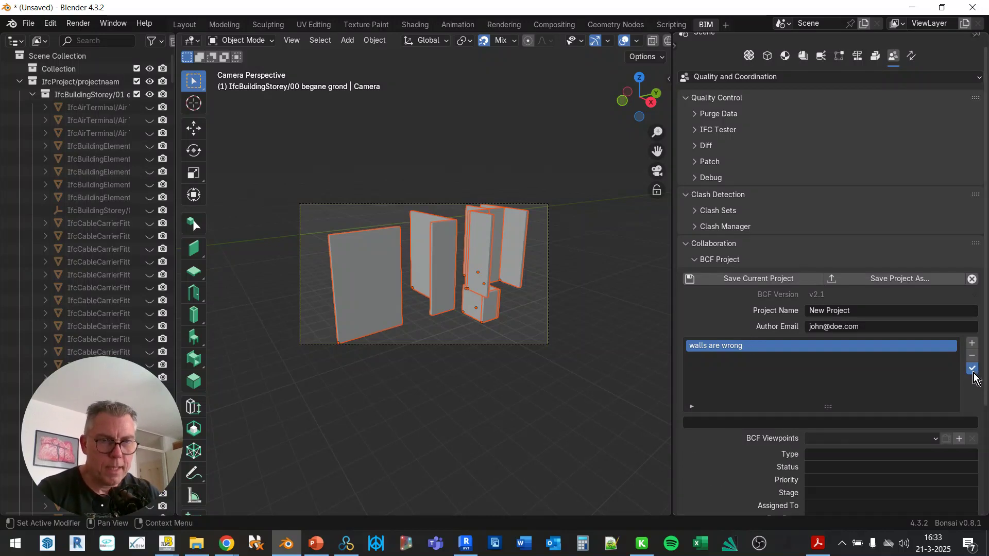
pyautogui.scroll(-1, 835, 363)
pyautogui.scroll(-2, 835, 363)
pyautogui.click(747, 344)
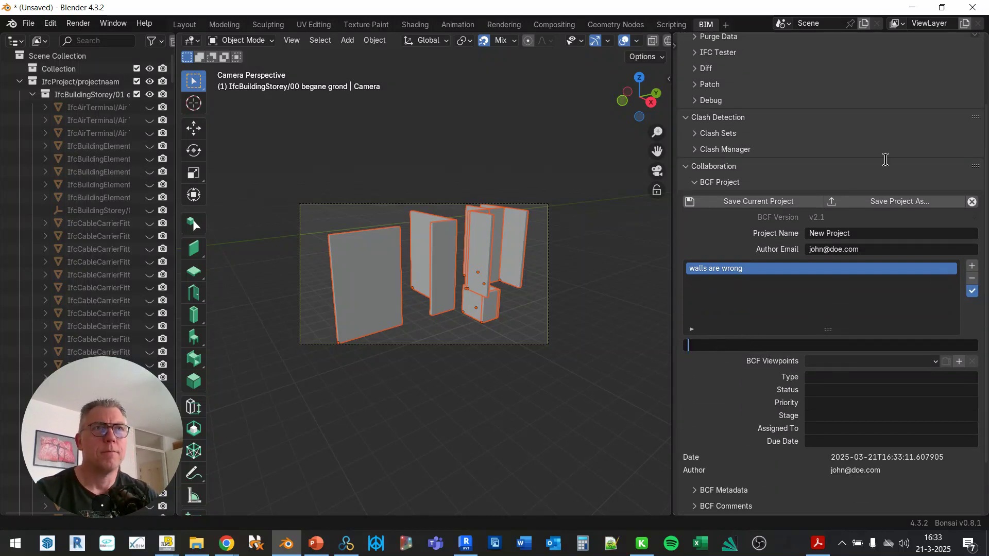
pyautogui.hotkey('alt', 'Tab')
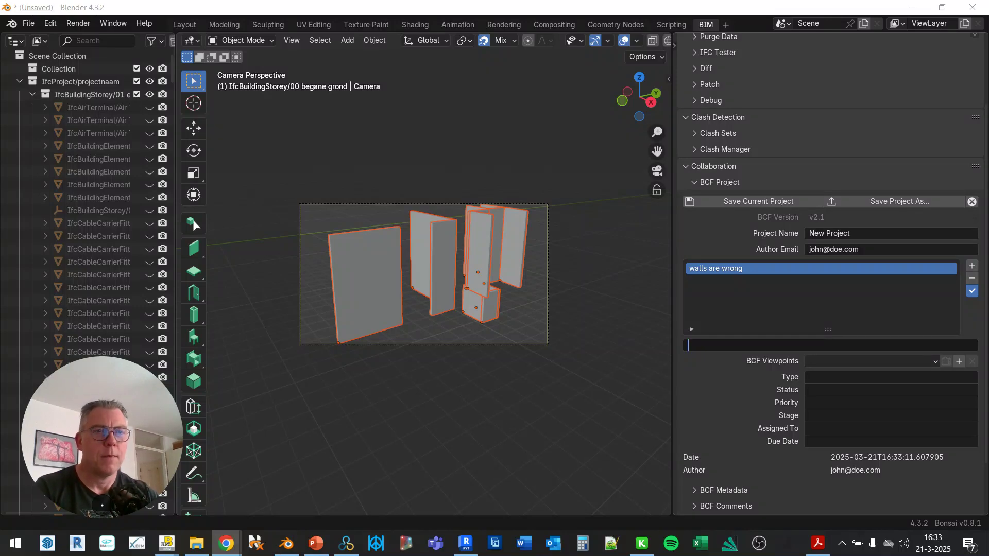
pyautogui.moveTo(227, 545)
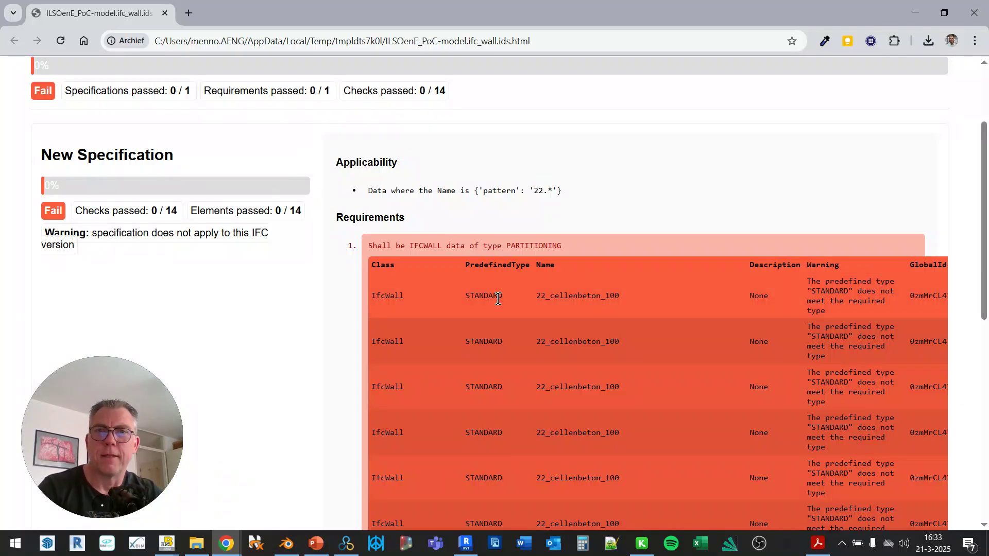
pyautogui.tripleClick(603, 243)
pyautogui.hotkey('ctrl', 'c')
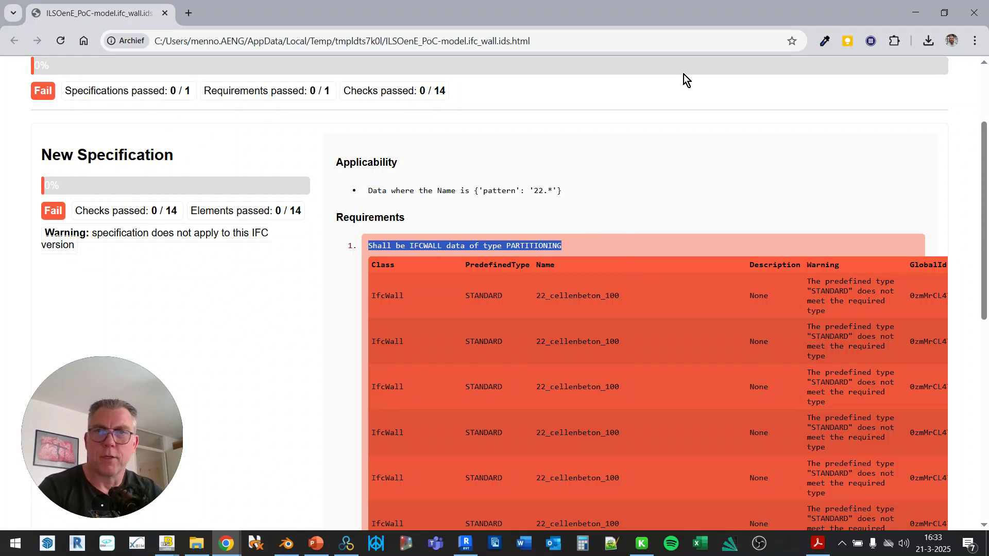
pyautogui.click(915, 13)
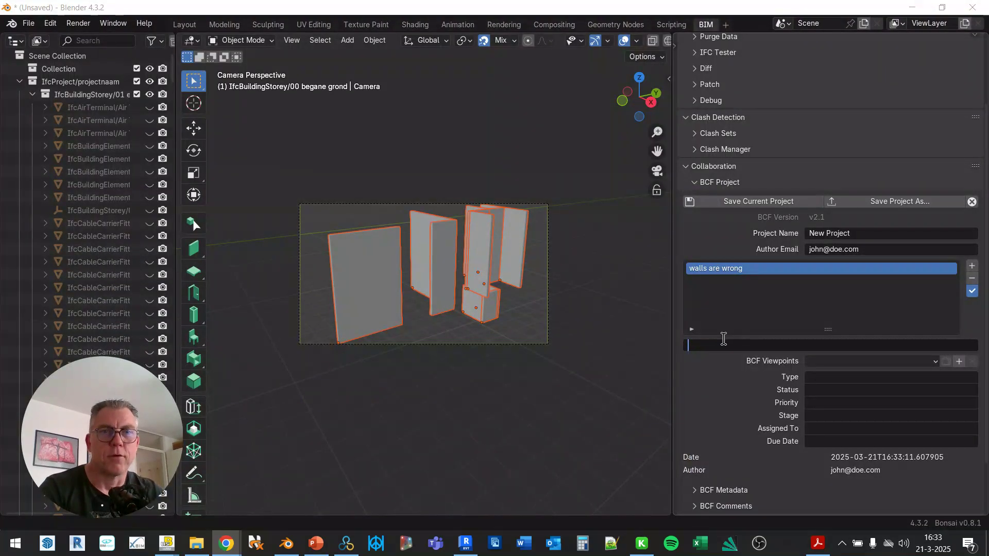
pyautogui.hotkey('ctrl', 'v')
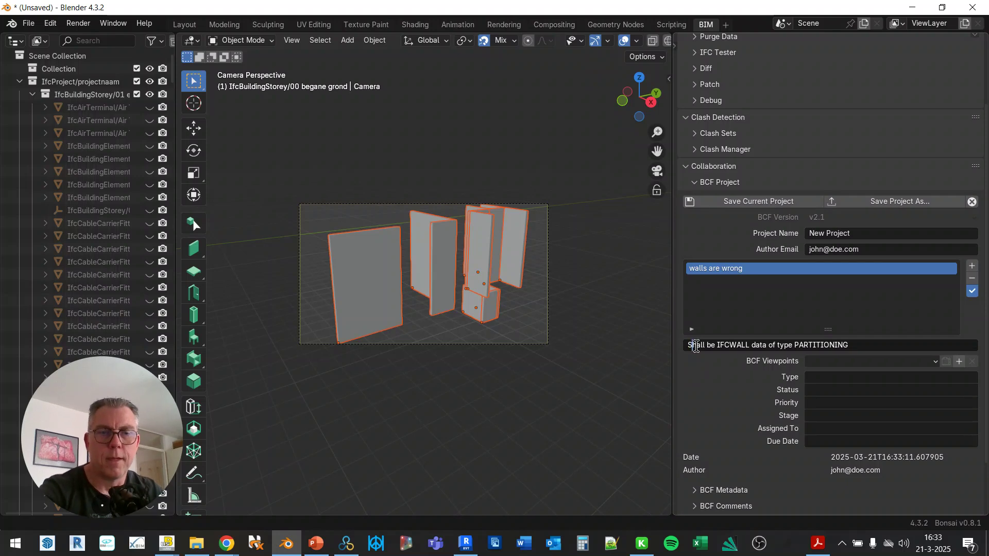
# - Put "Elements" in front of the topic's description text and add a BCF viewpoint from the current camera view
pyautogui.write('Waa')
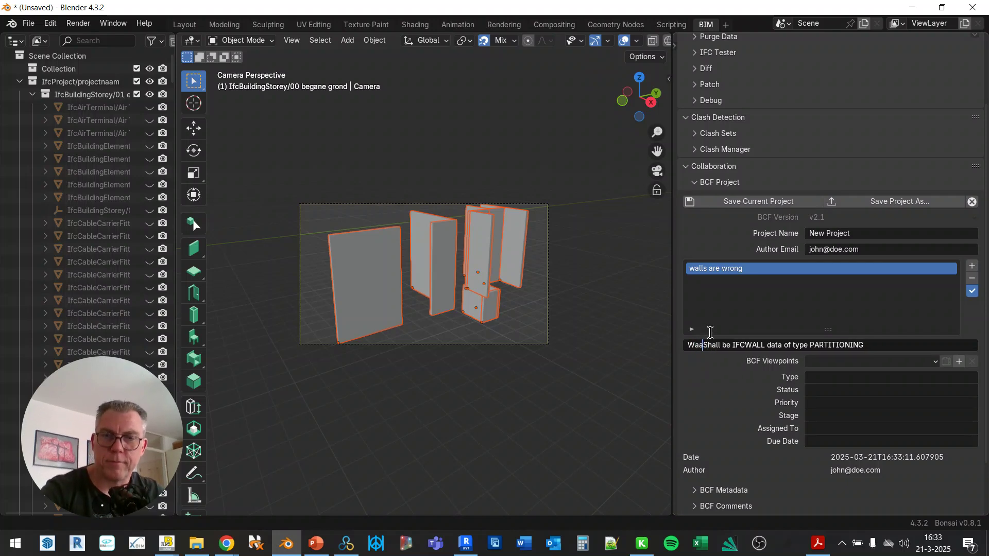
pyautogui.press('BackSpace')
pyautogui.press('BackSpace')
pyautogui.press('BackSpace')
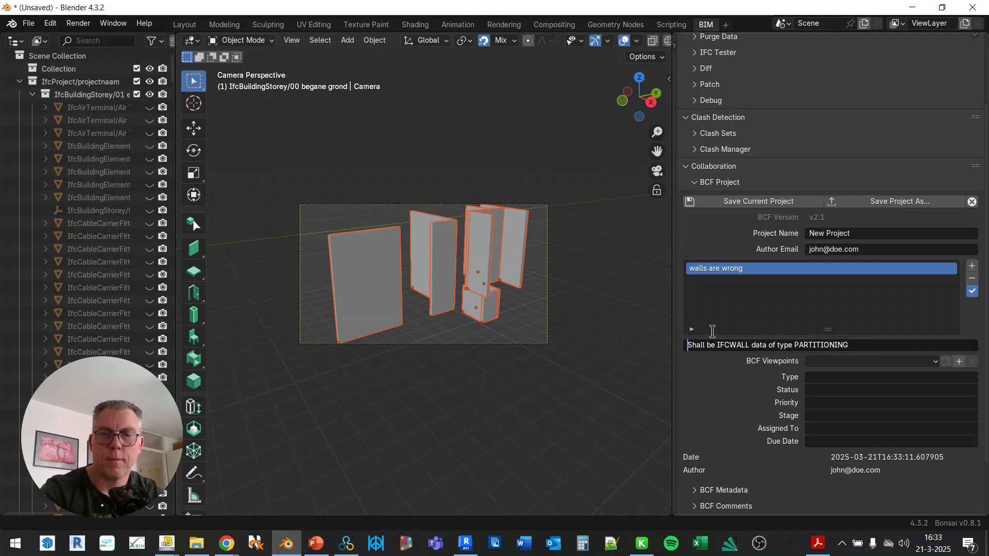
pyautogui.write('Elements')
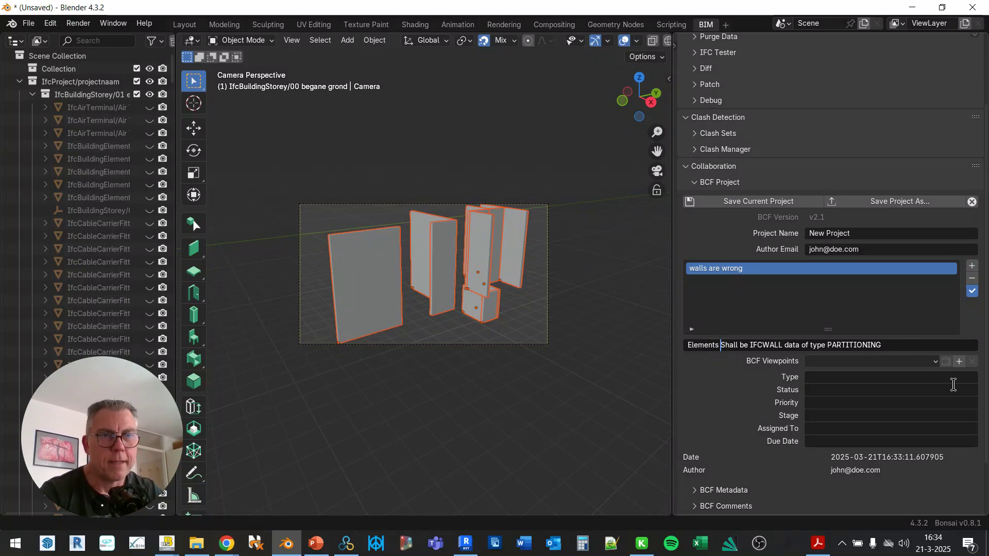
pyautogui.click(959, 361)
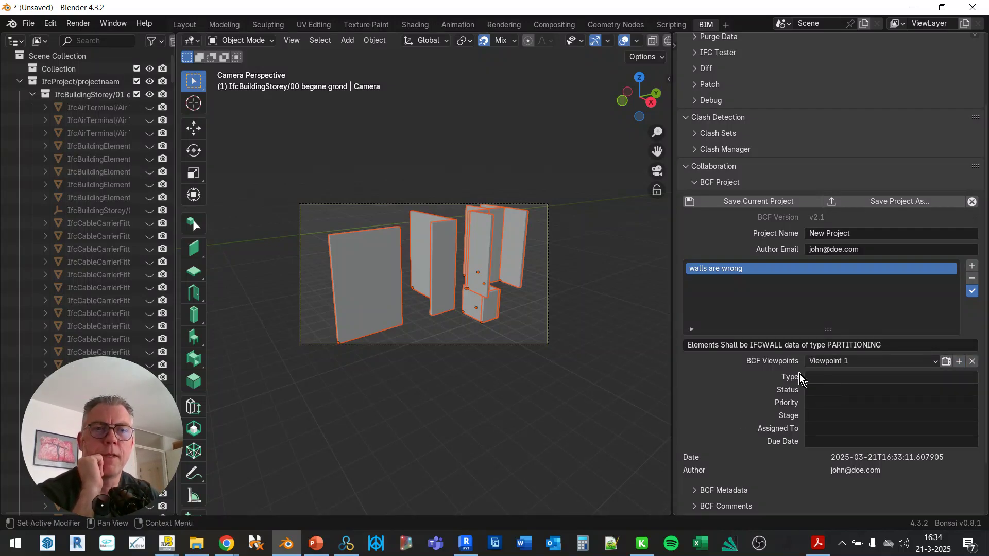
# - Set the topic's type to Issue and its status to Active
pyautogui.scroll(-2, 800, 374)
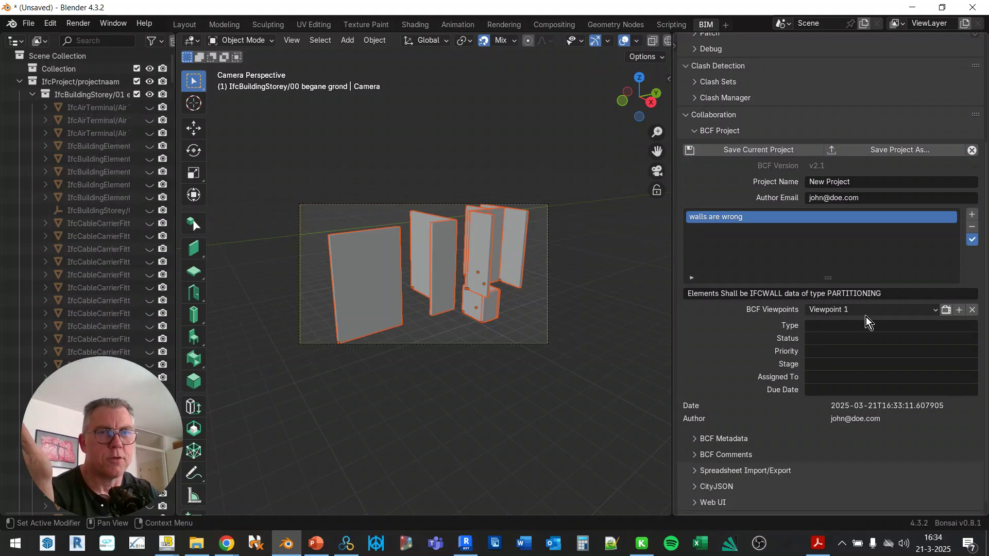
pyautogui.click(829, 326)
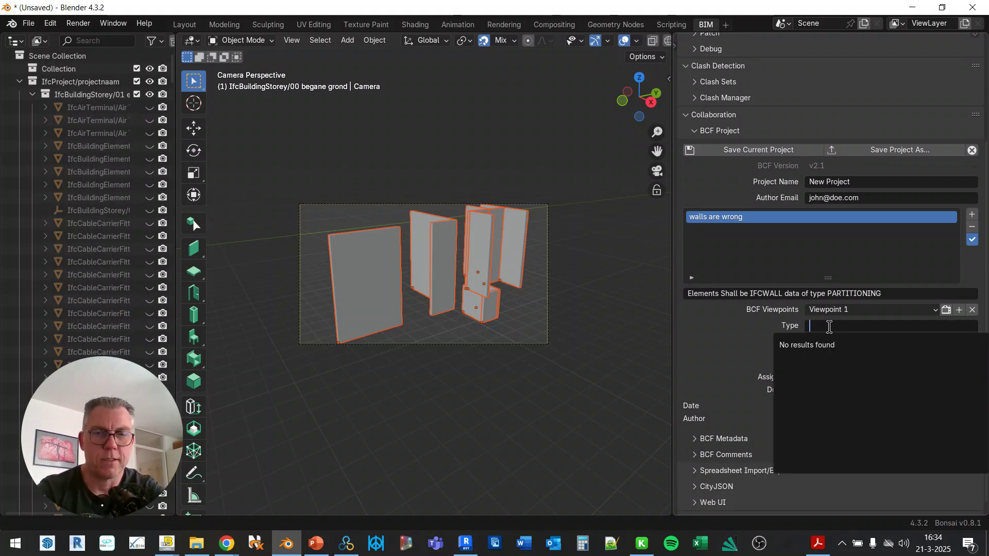
pyautogui.write('Issue')
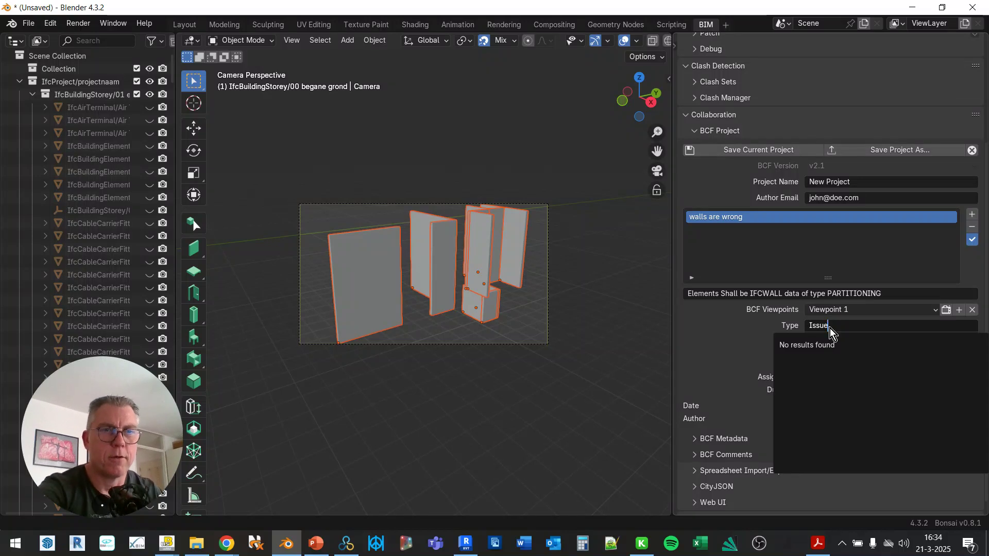
pyautogui.press('Return')
pyautogui.click(838, 336)
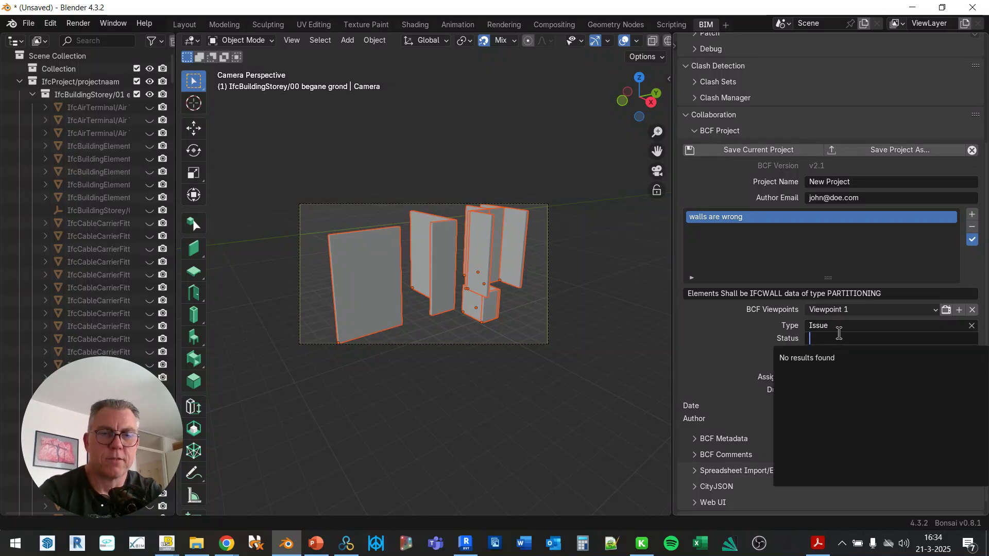
pyautogui.write('Active')
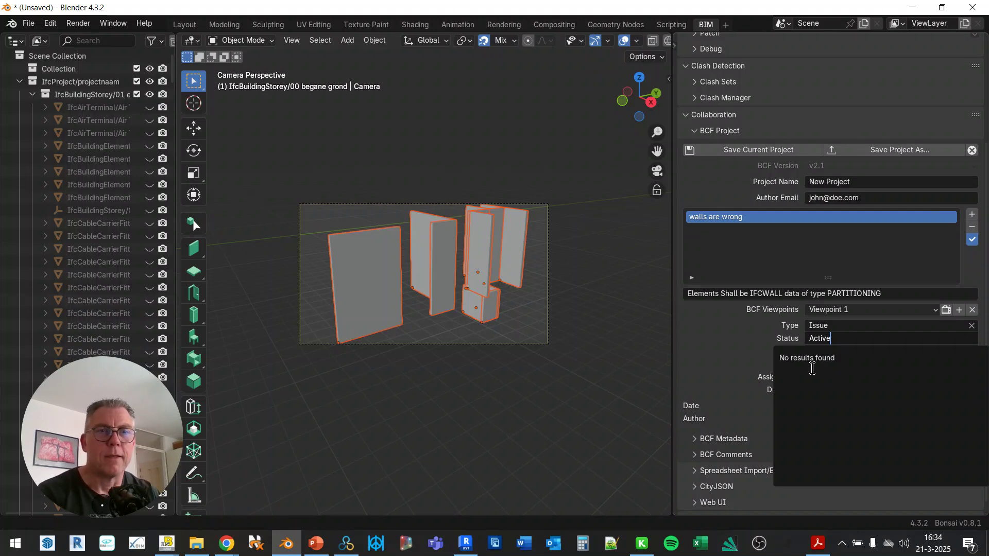
# - Switch to BIMcollab Zoom and review the type, priority, label and viewpoint component options in a new issue form
pyautogui.click(346, 544)
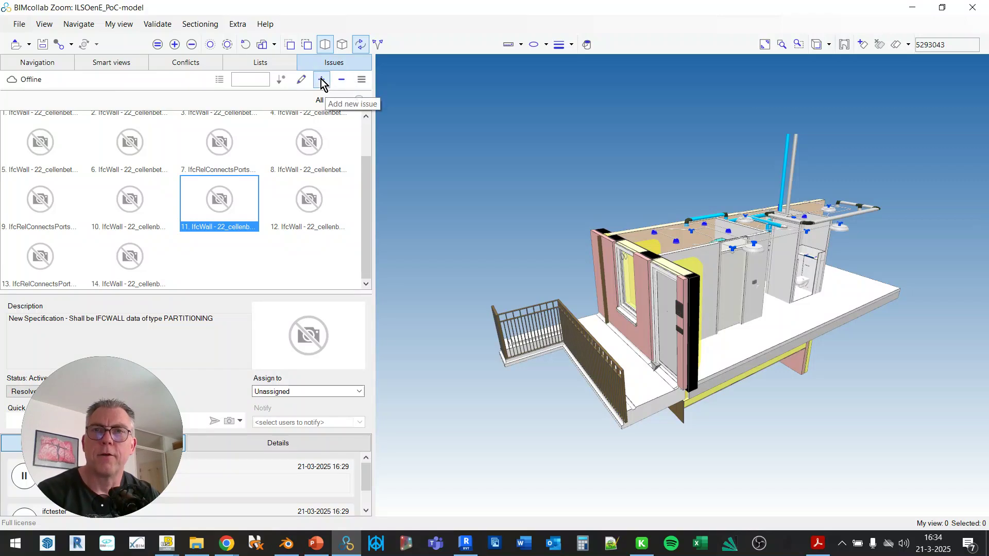
pyautogui.click(300, 81)
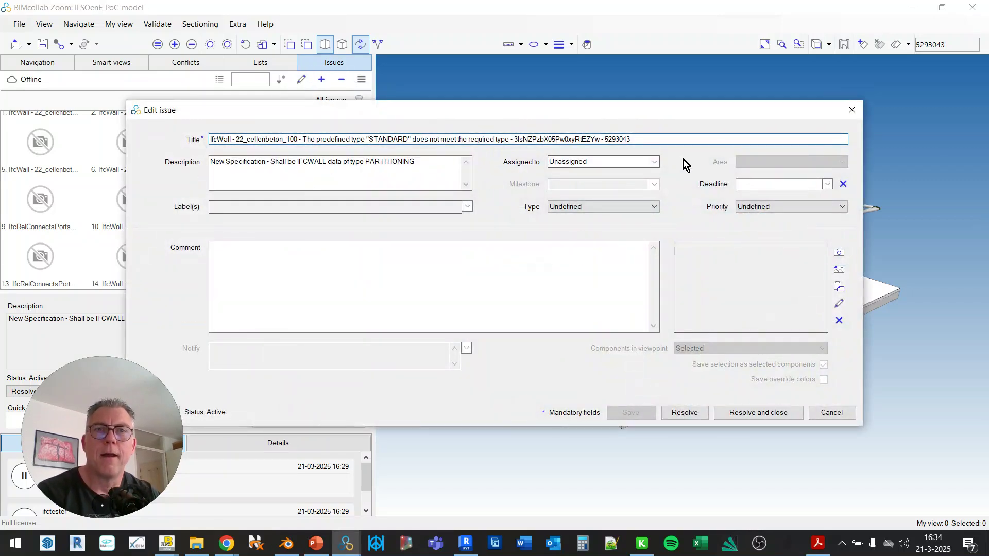
pyautogui.click(847, 111)
pyautogui.click(321, 78)
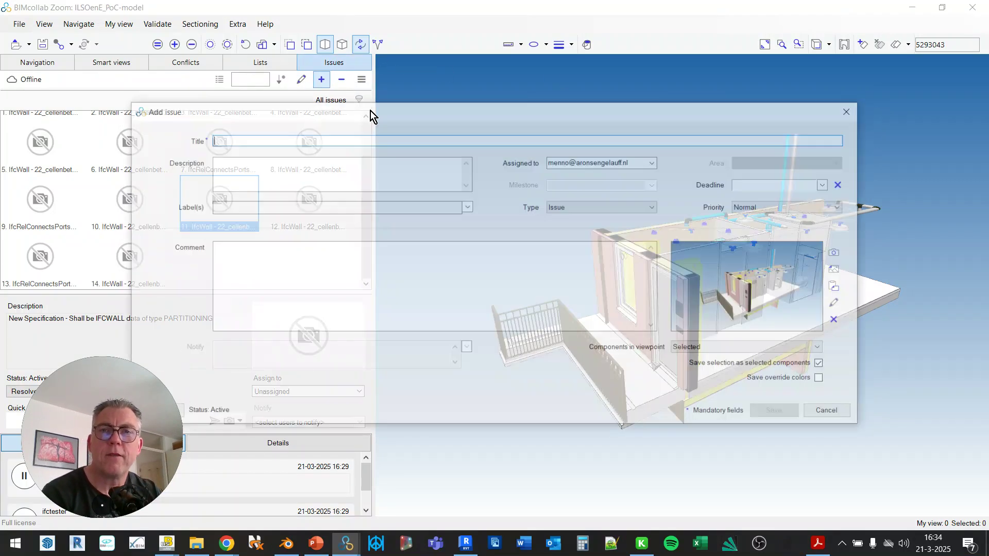
pyautogui.click(638, 209)
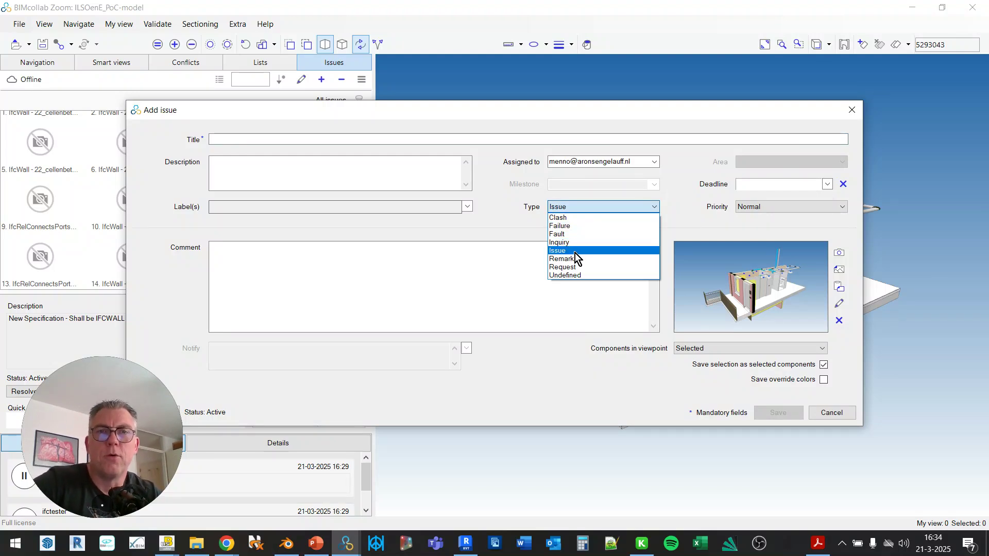
pyautogui.click(695, 220)
pyautogui.click(761, 208)
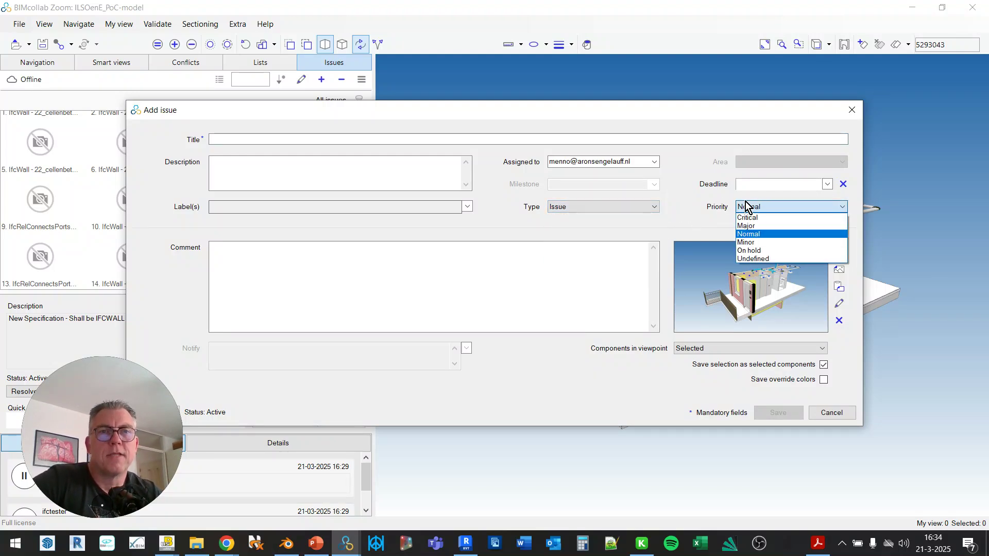
pyautogui.click(701, 206)
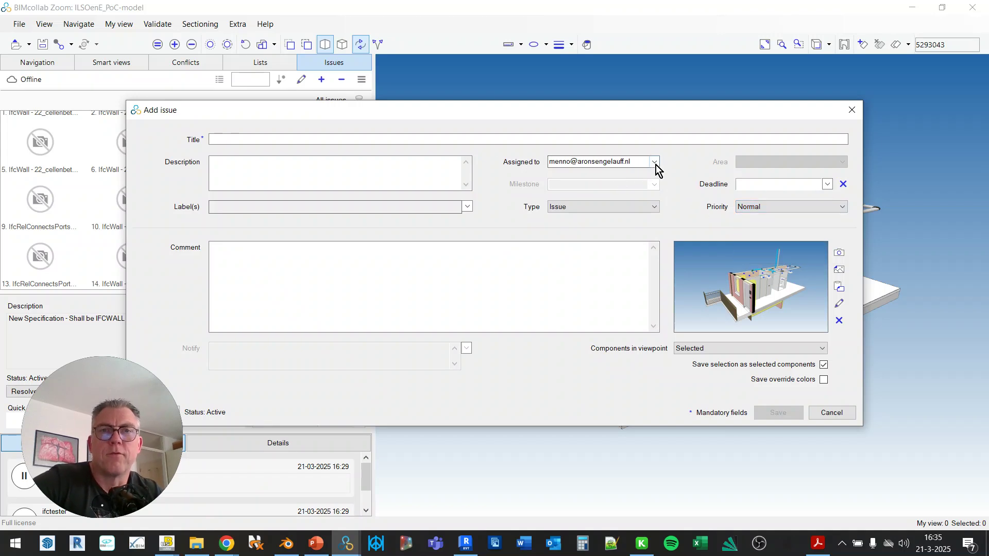
pyautogui.click(468, 208)
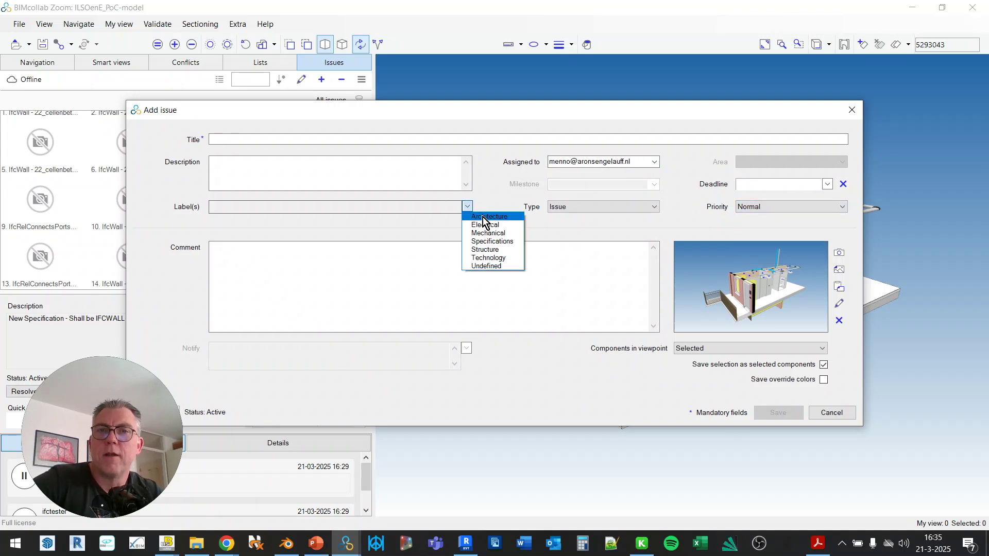
pyautogui.click(515, 174)
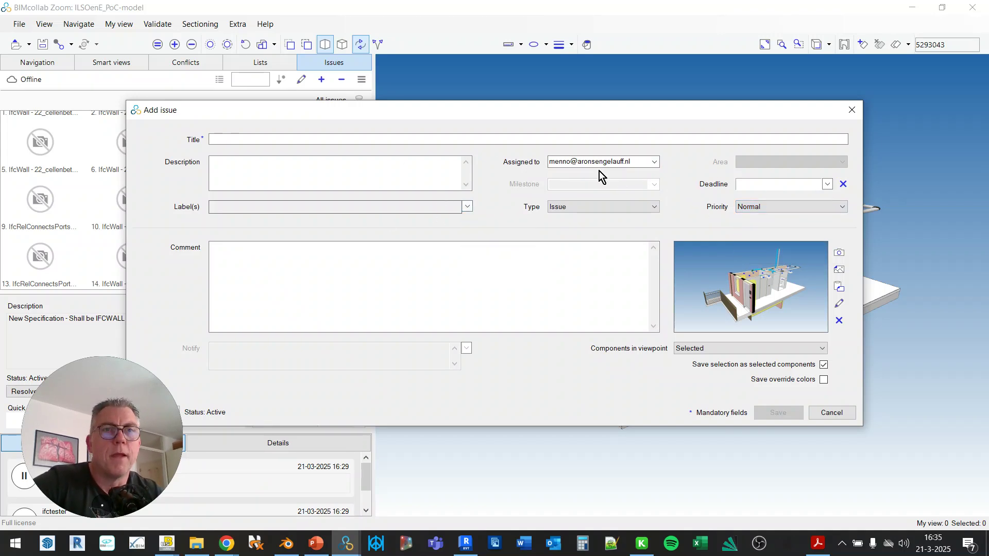
pyautogui.click(735, 349)
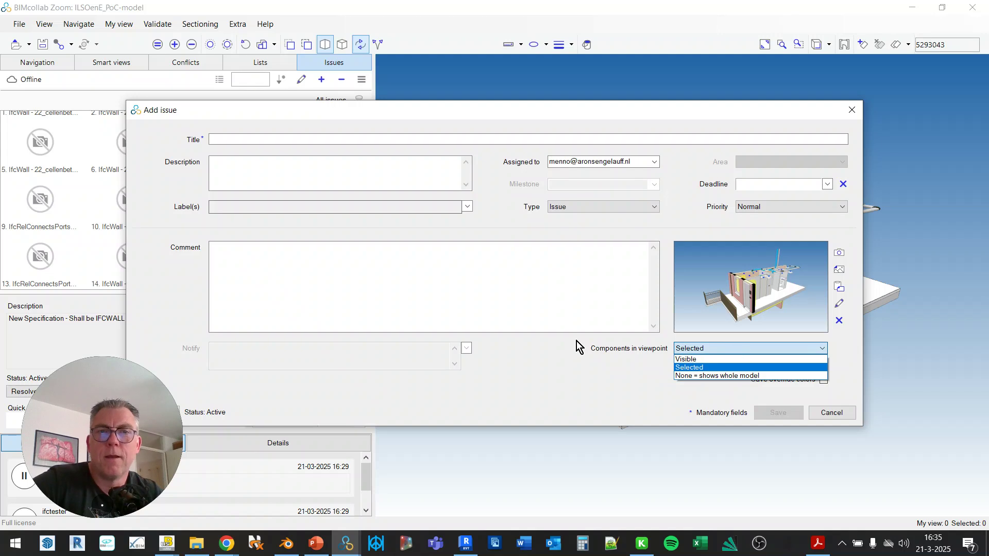
pyautogui.click(542, 344)
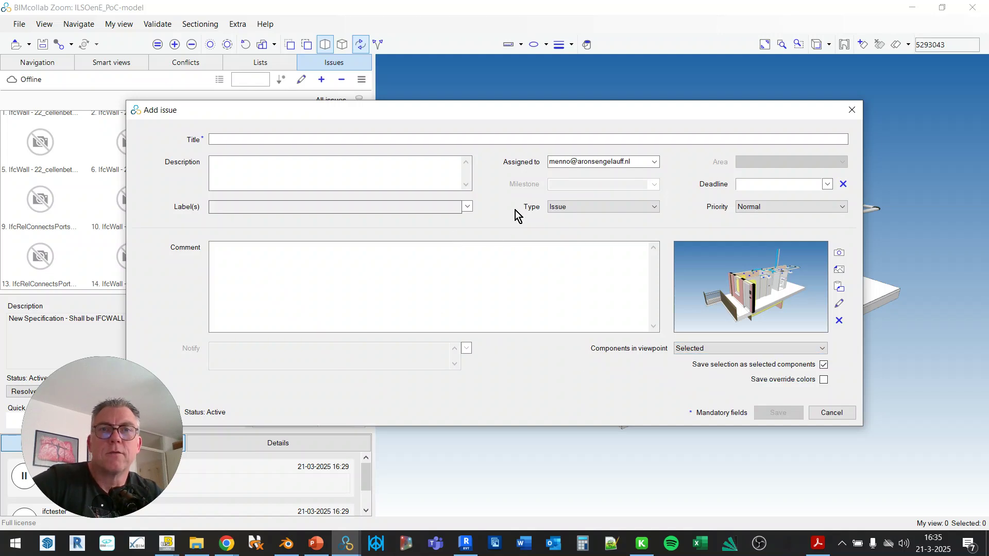
# - Copy the assignee's e-mail address from the new issue form and close the form without saving
pyautogui.click(654, 162)
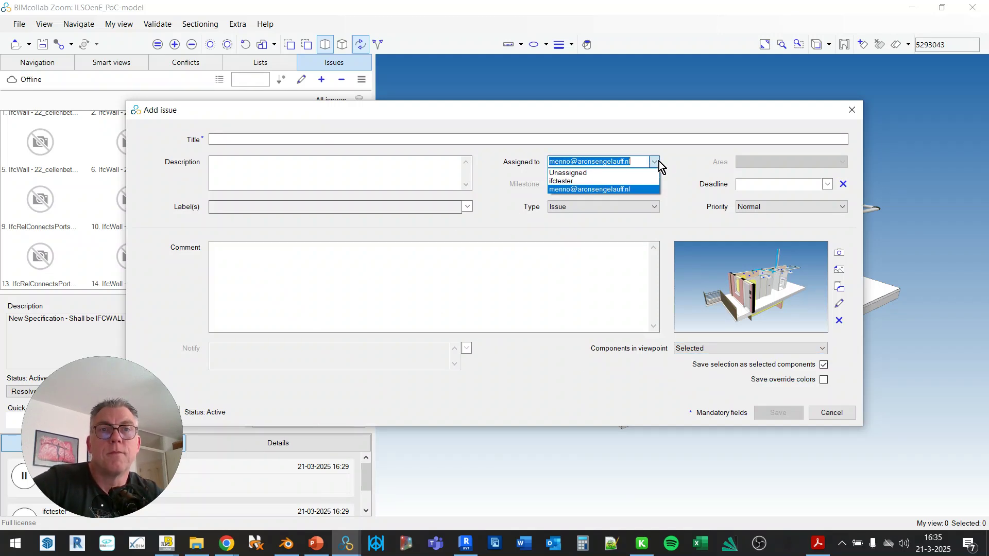
pyautogui.click(661, 163)
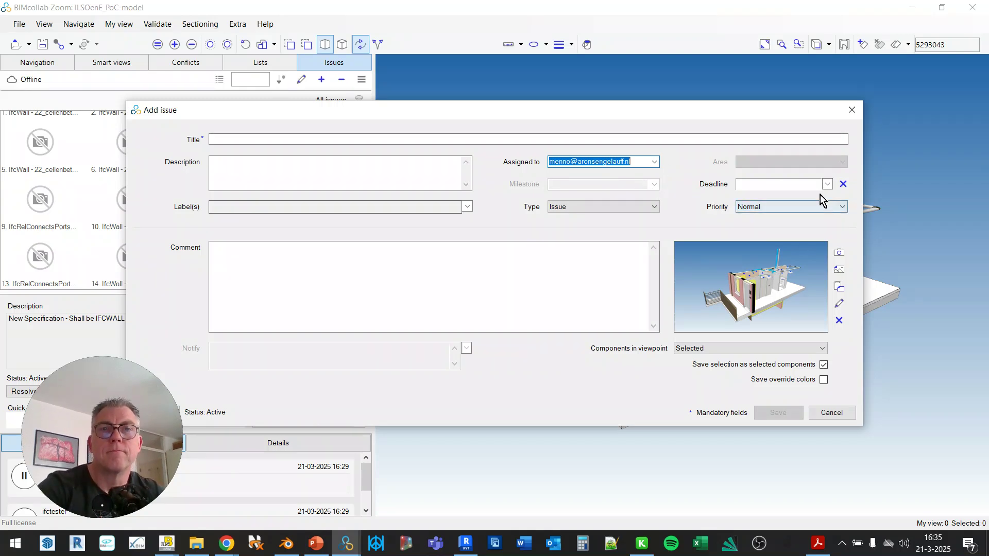
pyautogui.press('Escape')
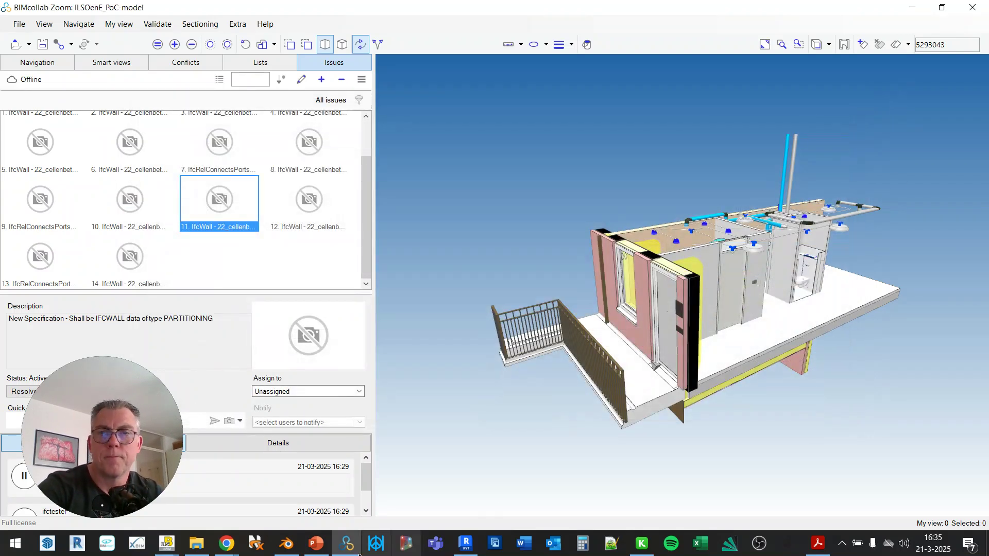
# - Switch back to Blender, confirm the topic's Active status and set its priority to high
pyautogui.click(286, 543)
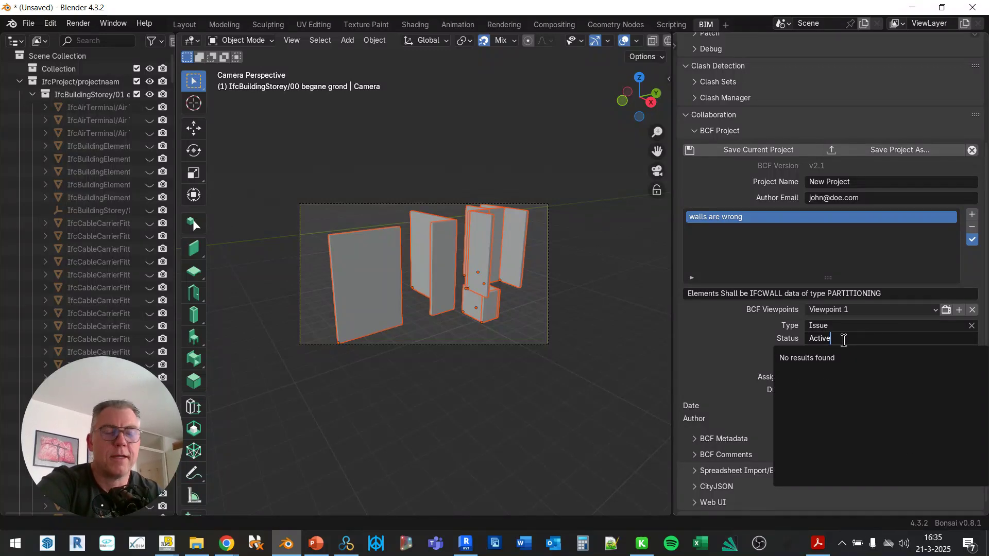
pyautogui.press('Return')
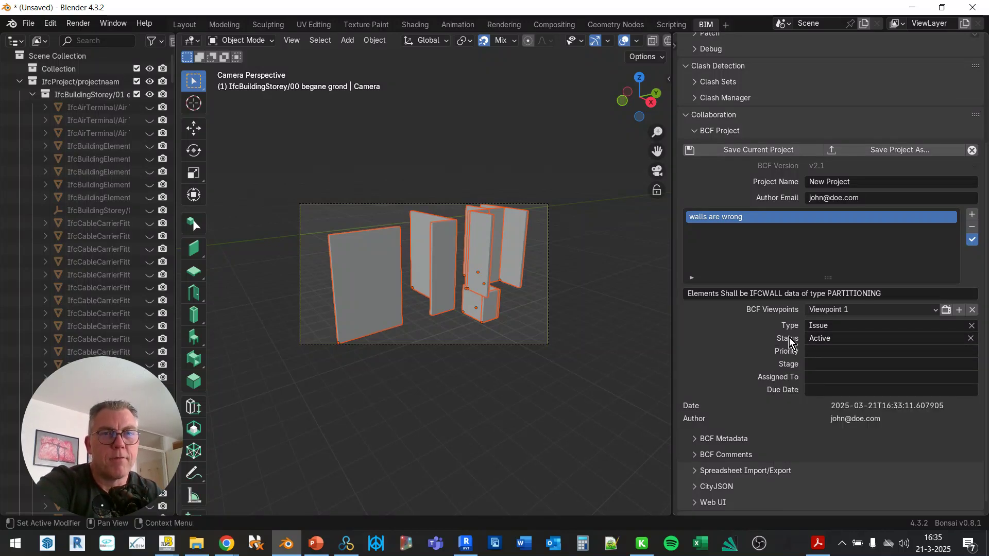
pyautogui.click(841, 339)
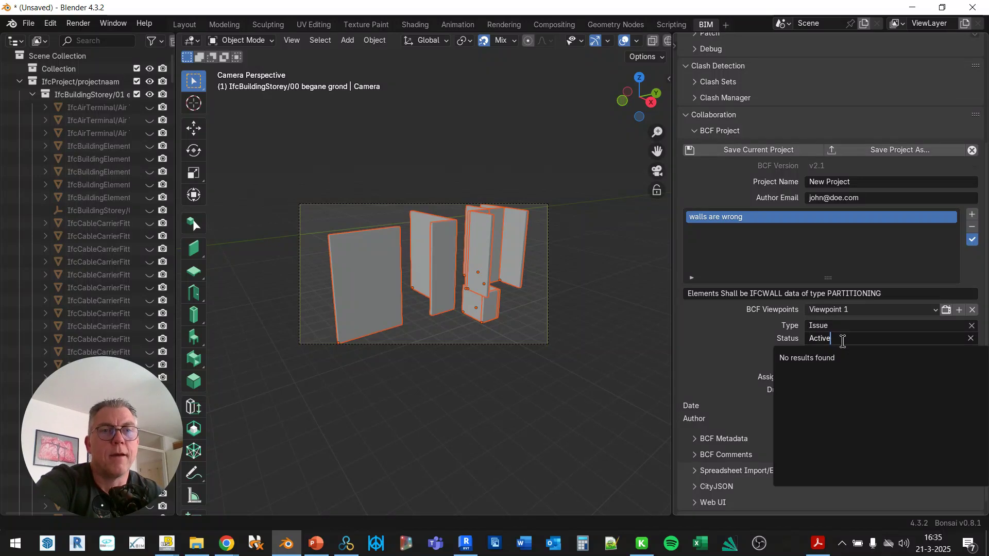
pyautogui.press('Return')
pyautogui.click(849, 353)
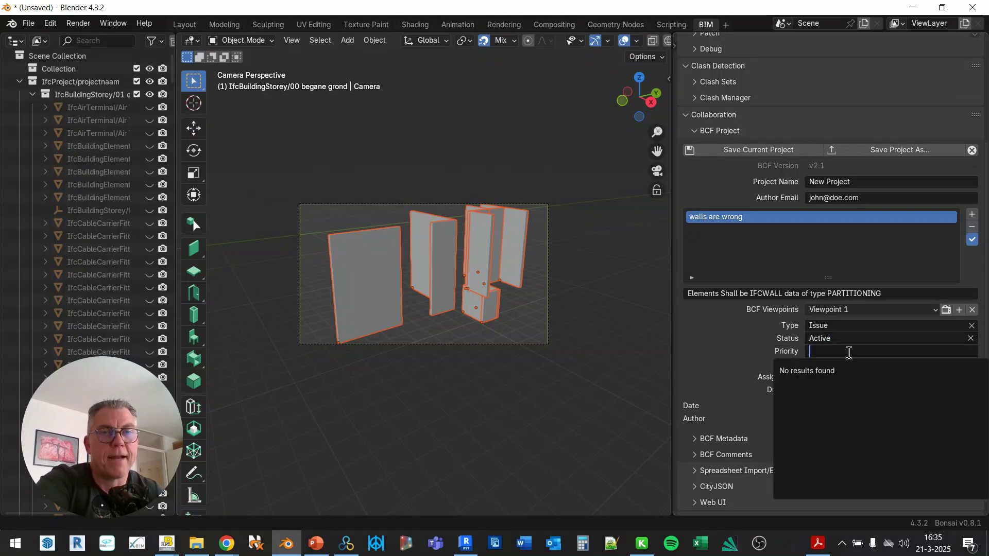
pyautogui.write('high')
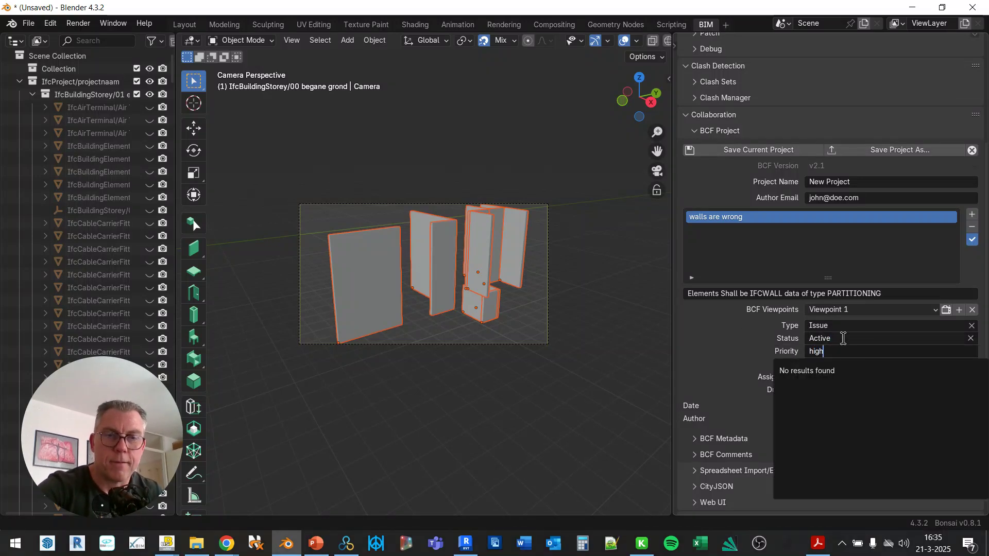
pyautogui.press('Return')
# - Leave the topic's stage empty and assign the topic to the copied e-mail address
pyautogui.click(837, 364)
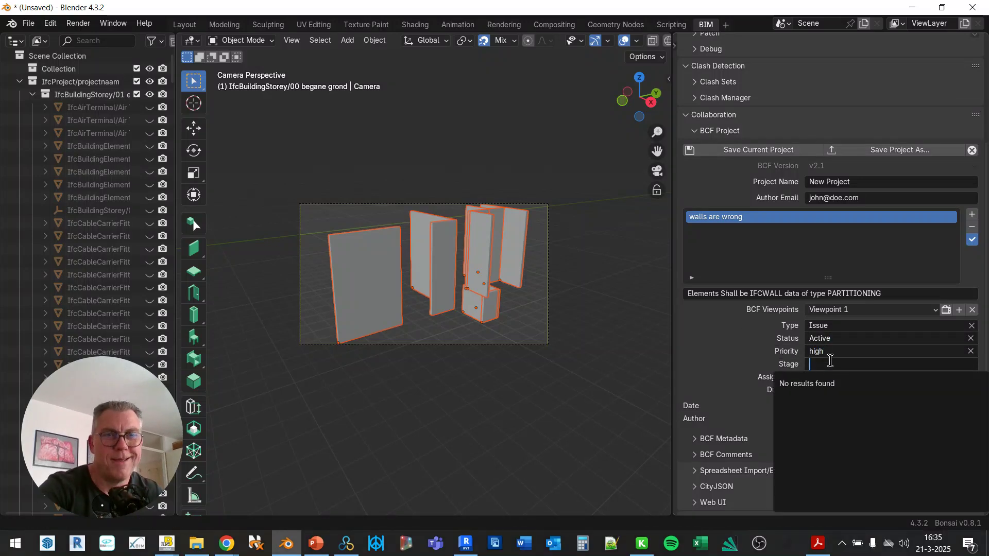
pyautogui.press('Escape')
pyautogui.click(830, 379)
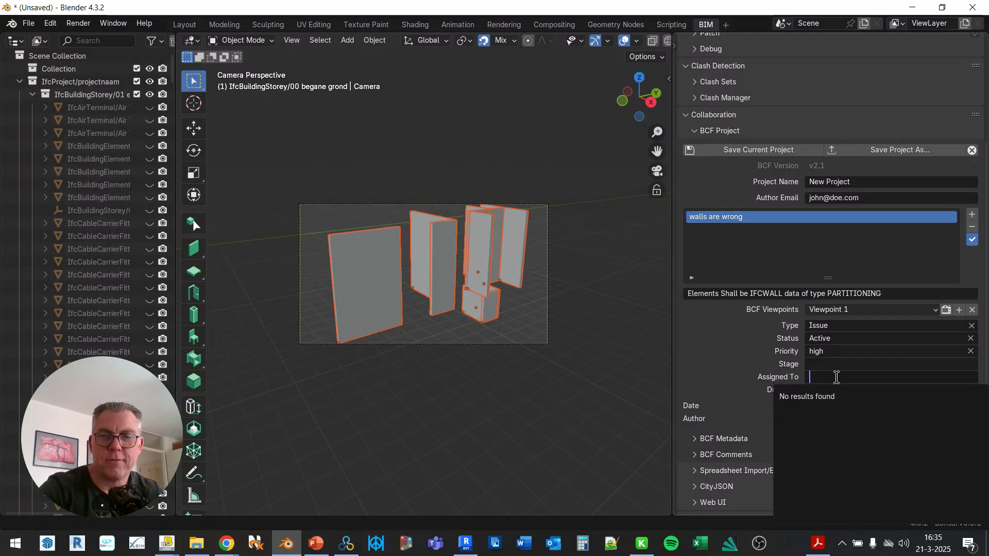
pyautogui.hotkey('ctrl', 'v')
pyautogui.press('Return')
# - Set the topic's due date to 2025-03-21T00:00:00, following the format of its creation date
pyautogui.click(829, 391)
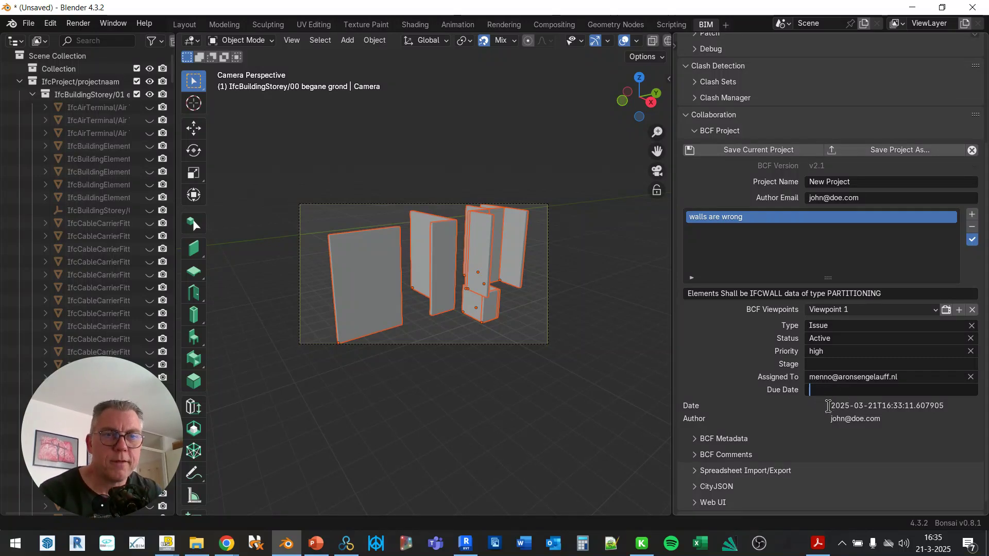
pyautogui.click(834, 406)
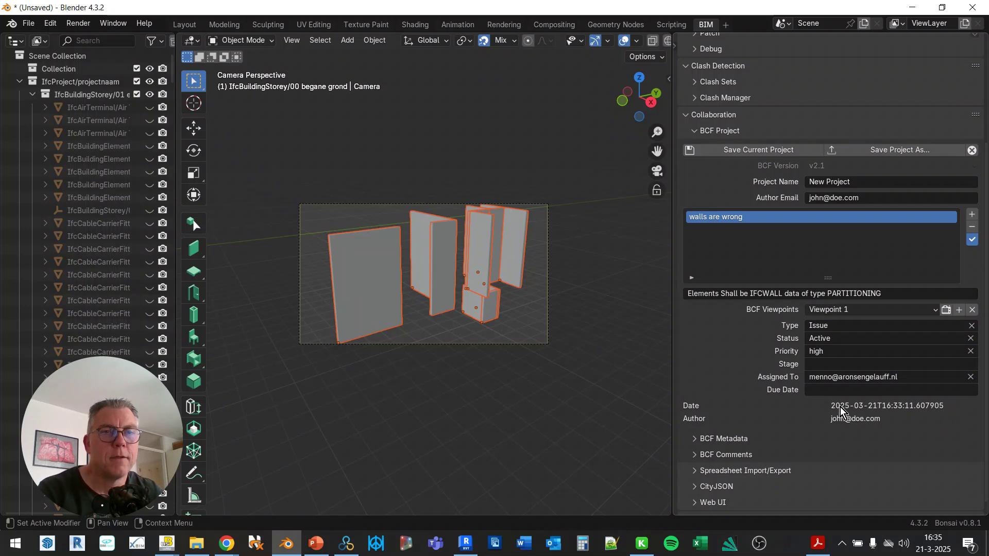
pyautogui.click(835, 389)
pyautogui.write('202')
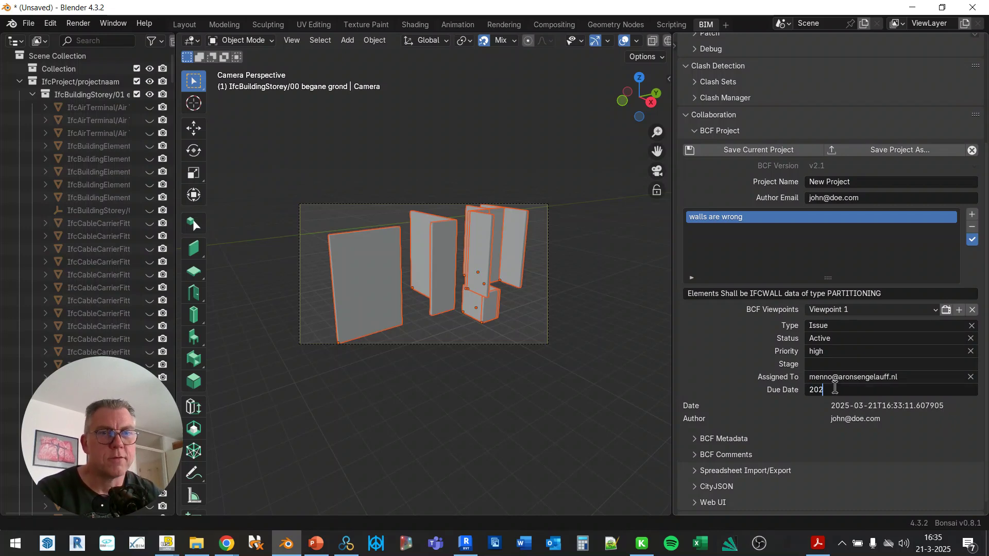
pyautogui.write('5')
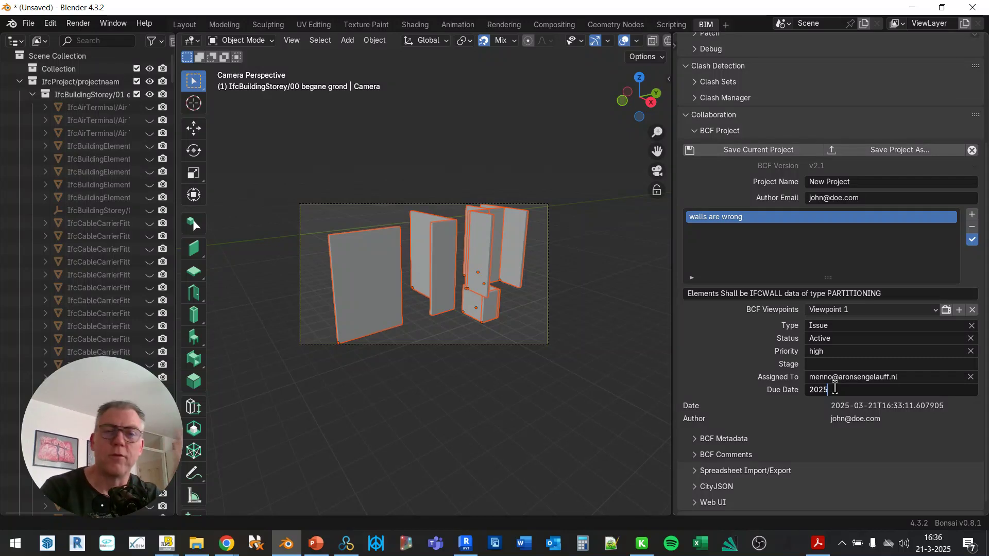
pyautogui.write('-')
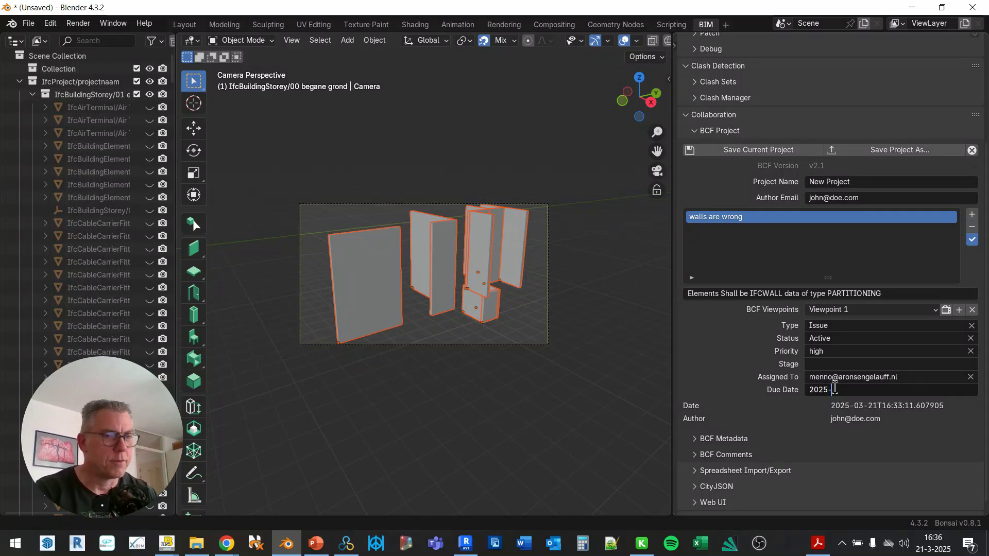
pyautogui.write('03-21')
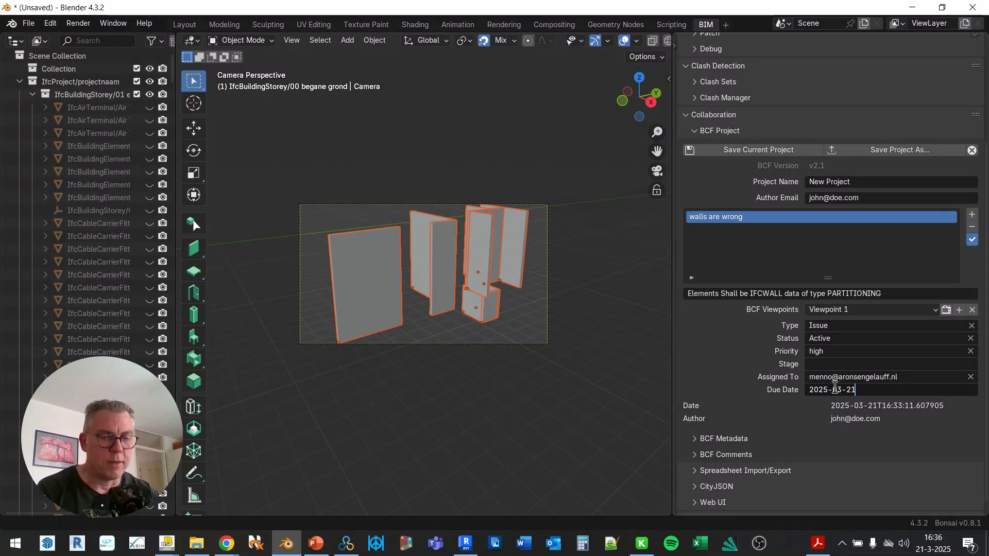
pyautogui.write('T')
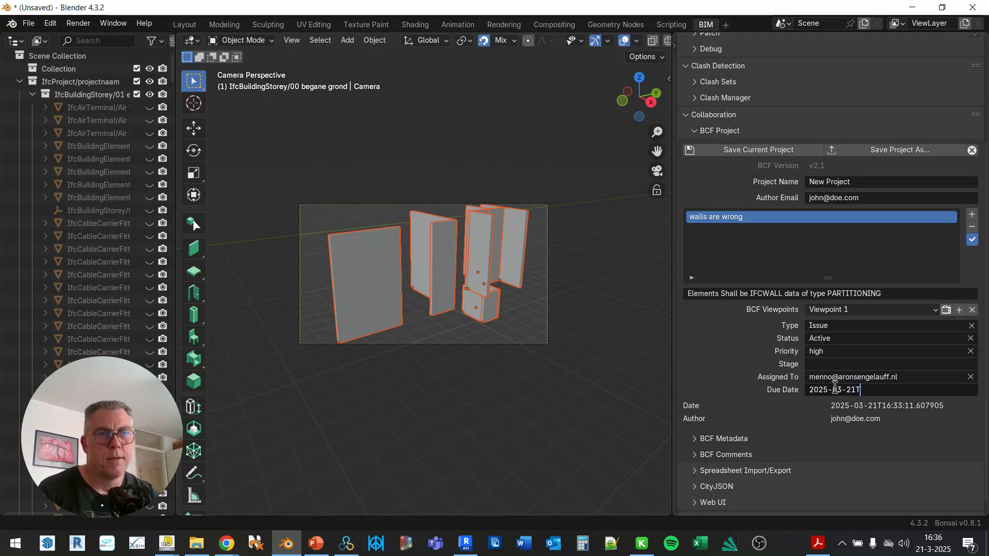
pyautogui.write('16:')
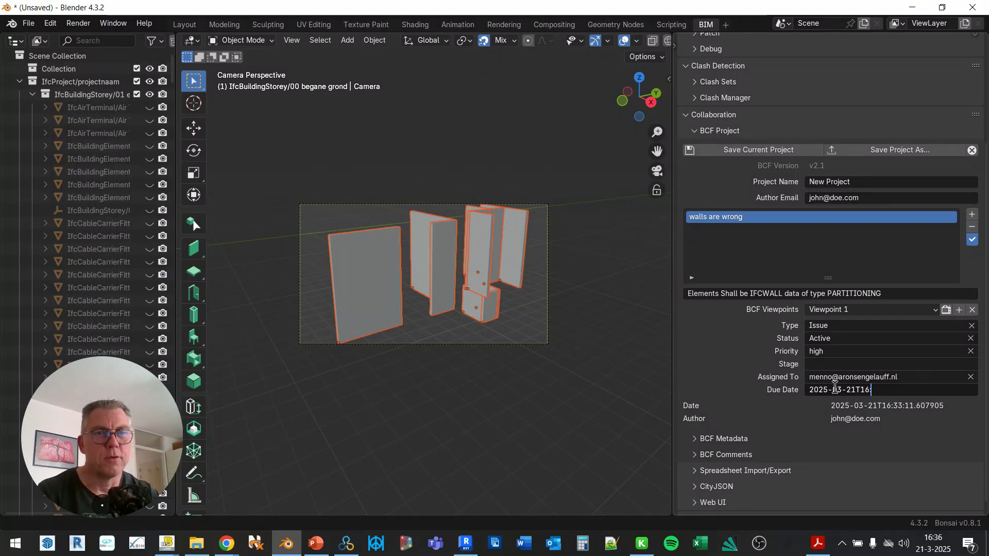
pyautogui.press('BackSpace')
pyautogui.press('BackSpace')
pyautogui.press('BackSpace')
pyautogui.write('00')
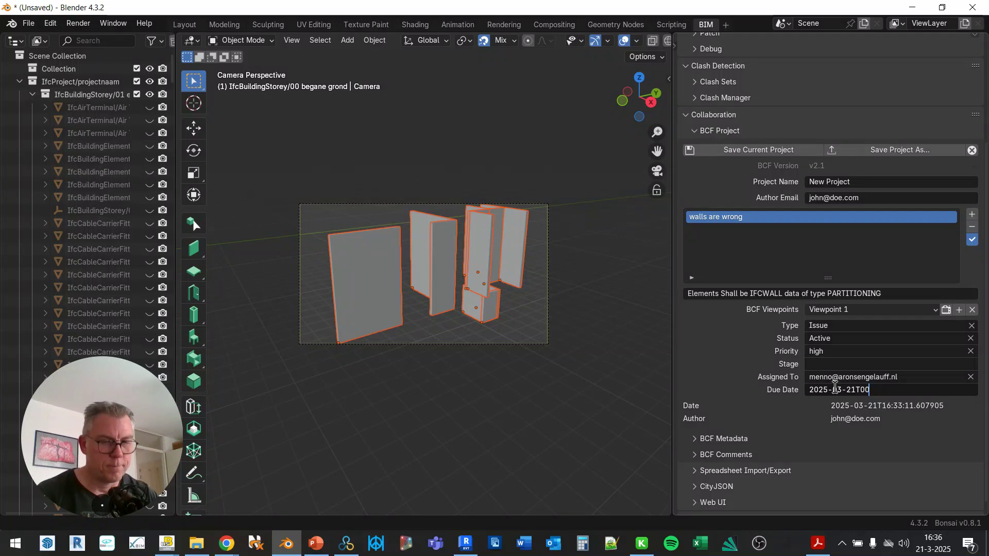
pyautogui.write(':')
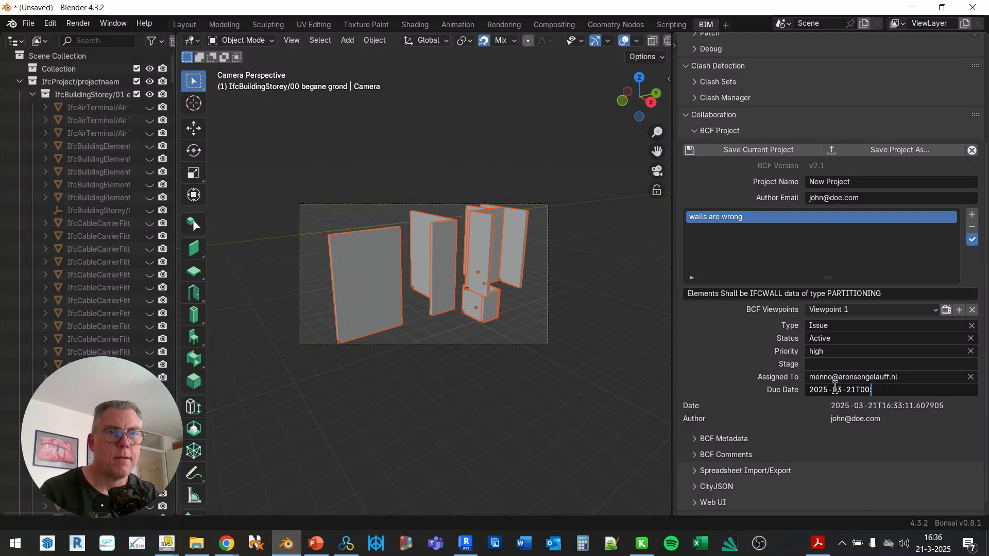
pyautogui.write('00:')
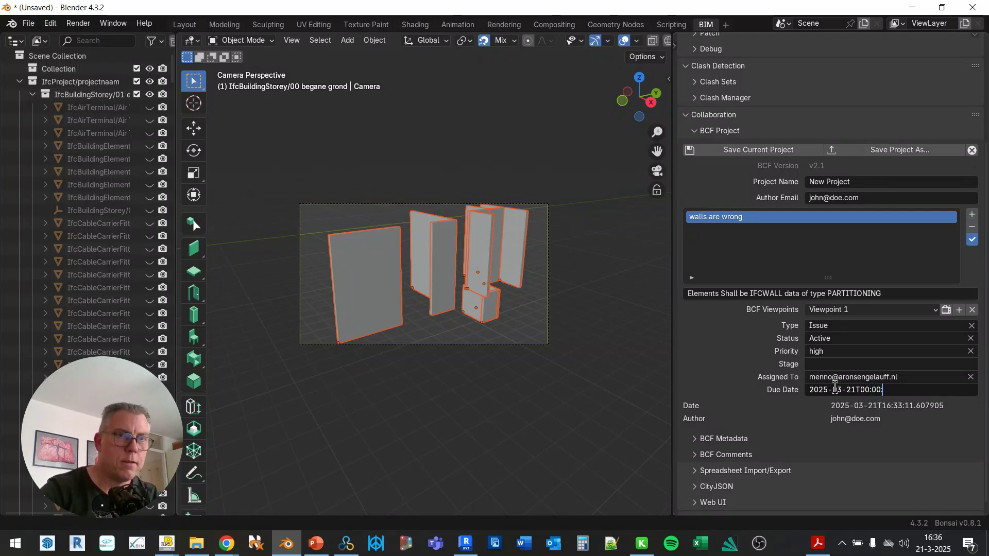
pyautogui.write('00')
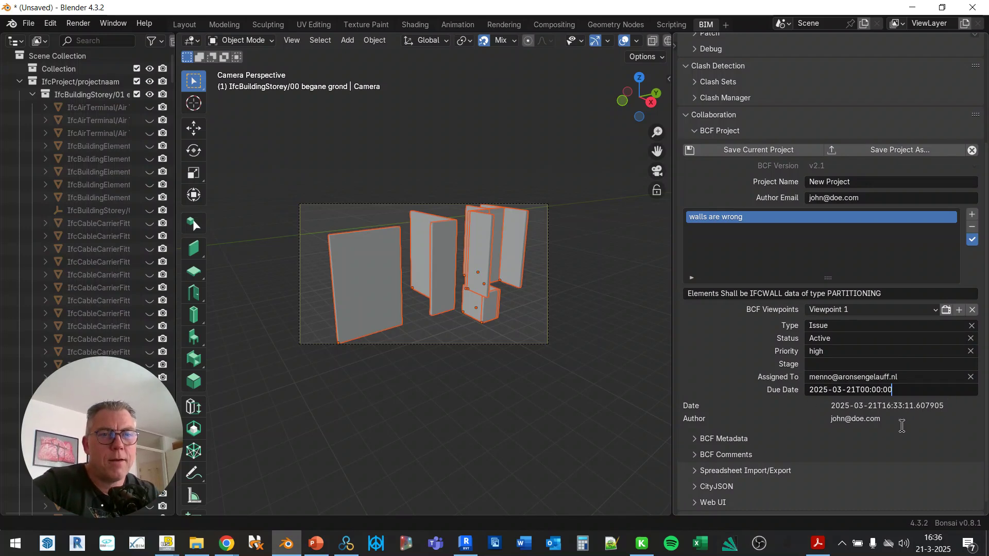
pyautogui.click(783, 350)
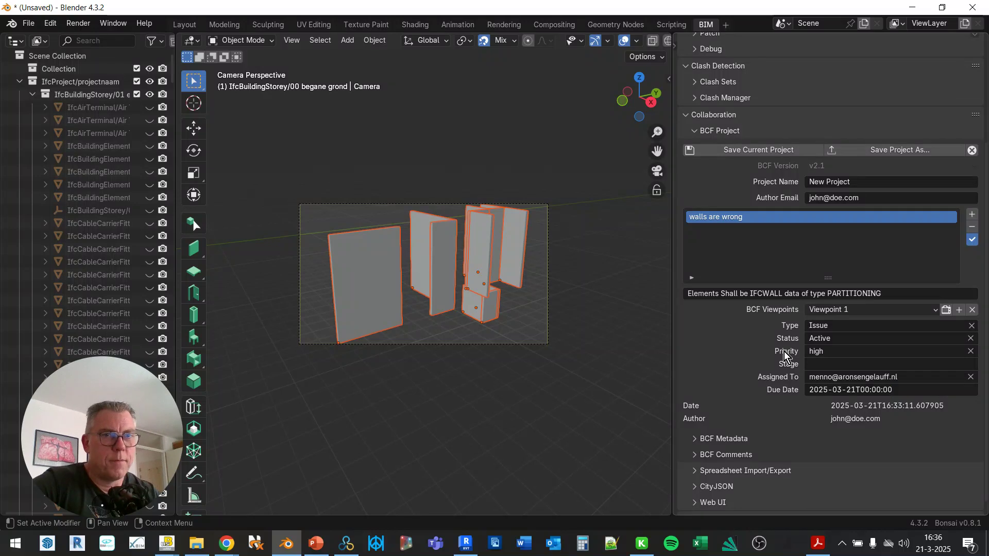
# - Examine the topic's BCF comment and metadata sections for fields that still need filling in, collapsing each section again
pyautogui.scroll(-1, 728, 369)
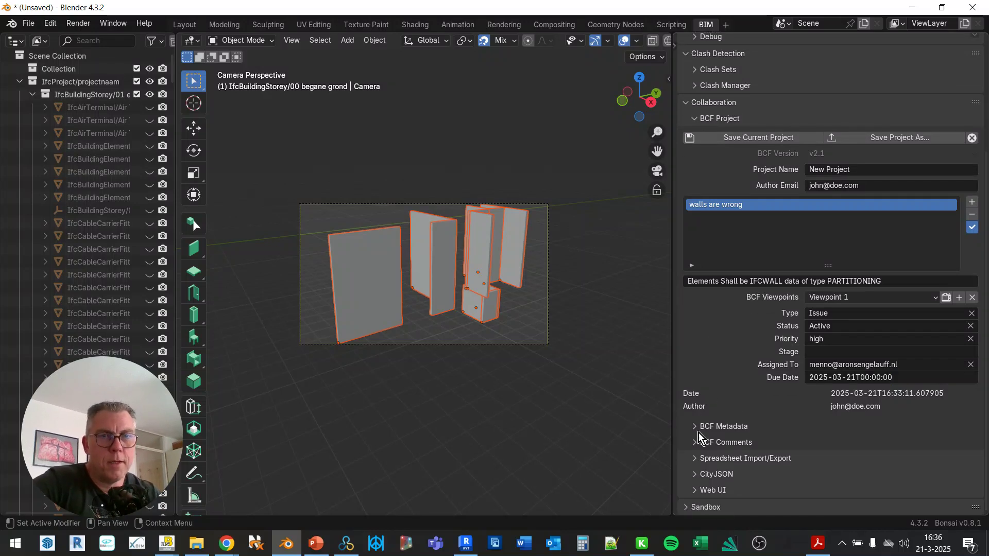
pyautogui.click(712, 444)
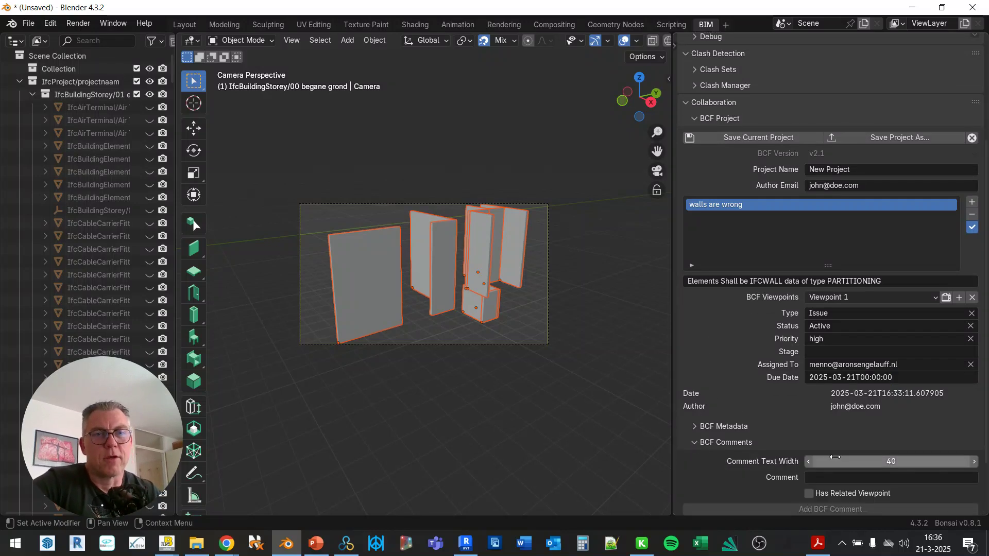
pyautogui.scroll(-4, 824, 443)
pyautogui.scroll(6, 841, 403)
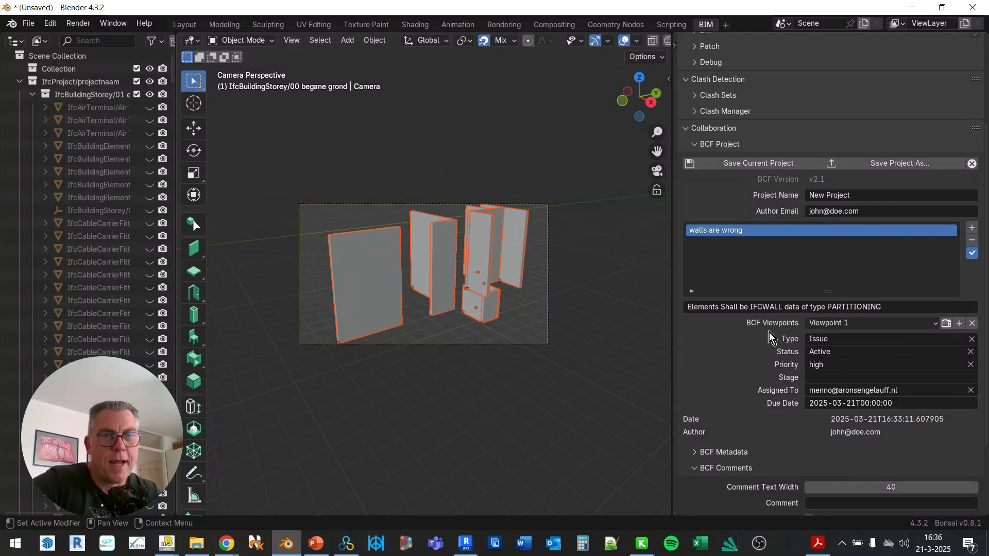
pyautogui.scroll(-5, 808, 431)
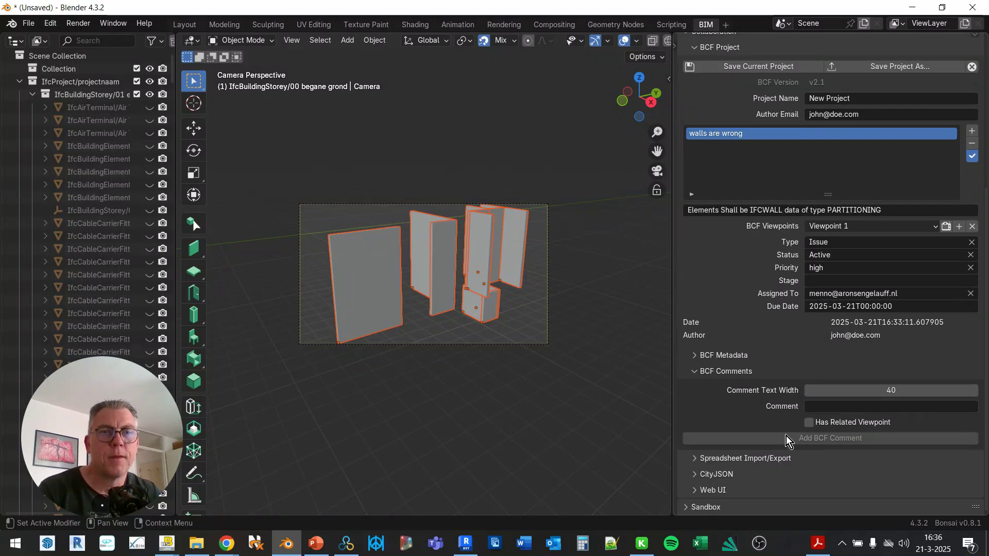
pyautogui.click(696, 373)
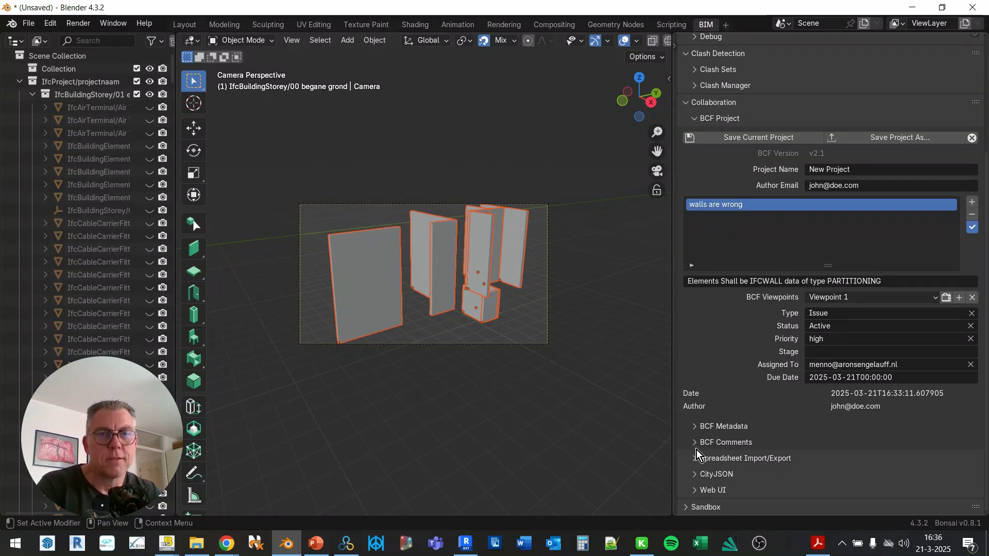
pyautogui.click(694, 427)
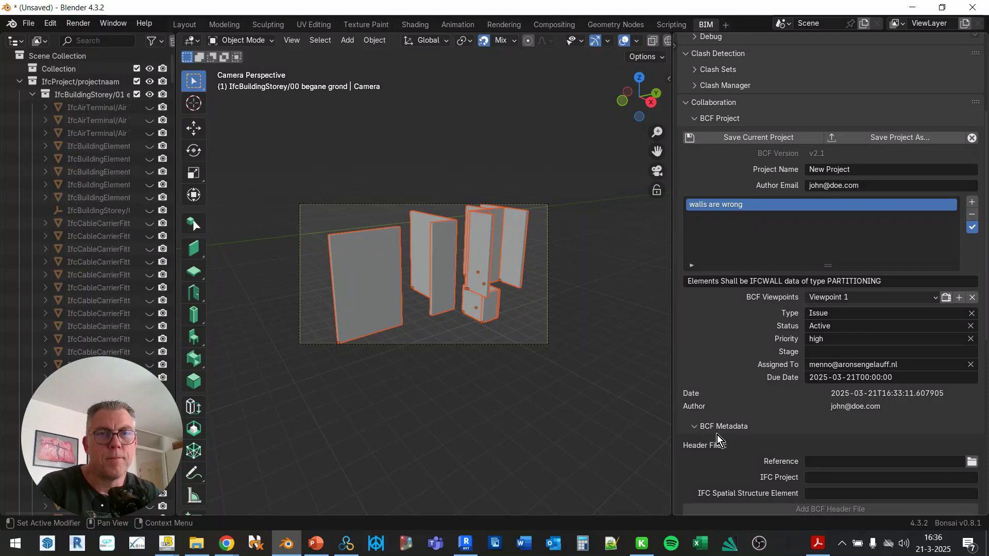
pyautogui.scroll(-4, 716, 438)
pyautogui.click(694, 353)
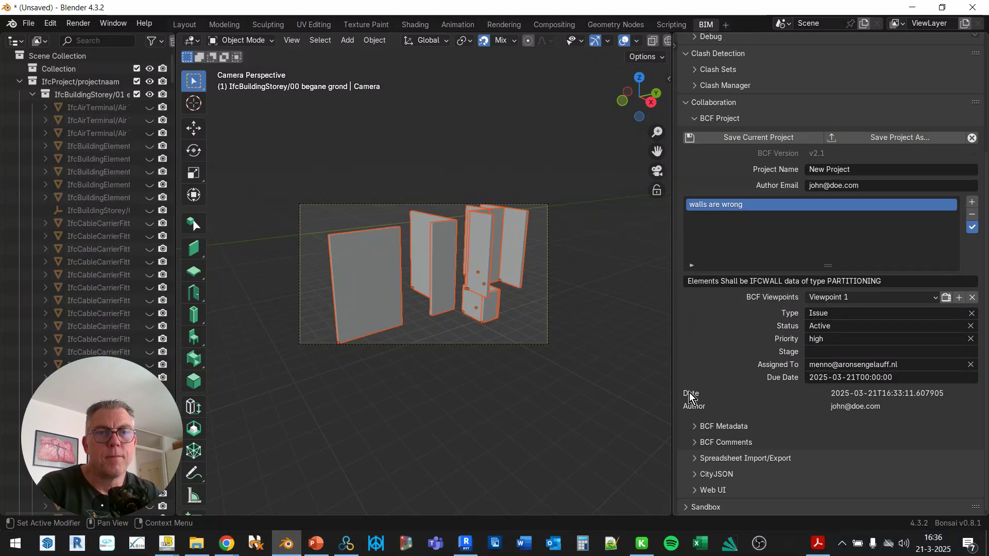
pyautogui.click(694, 444)
pyautogui.click(691, 371)
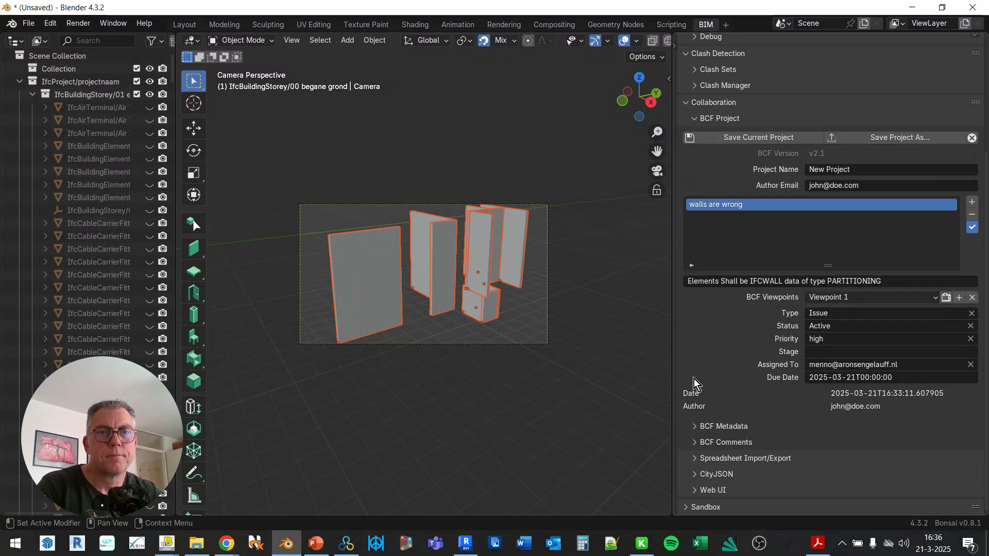
pyautogui.click(697, 472)
pyautogui.click(690, 472)
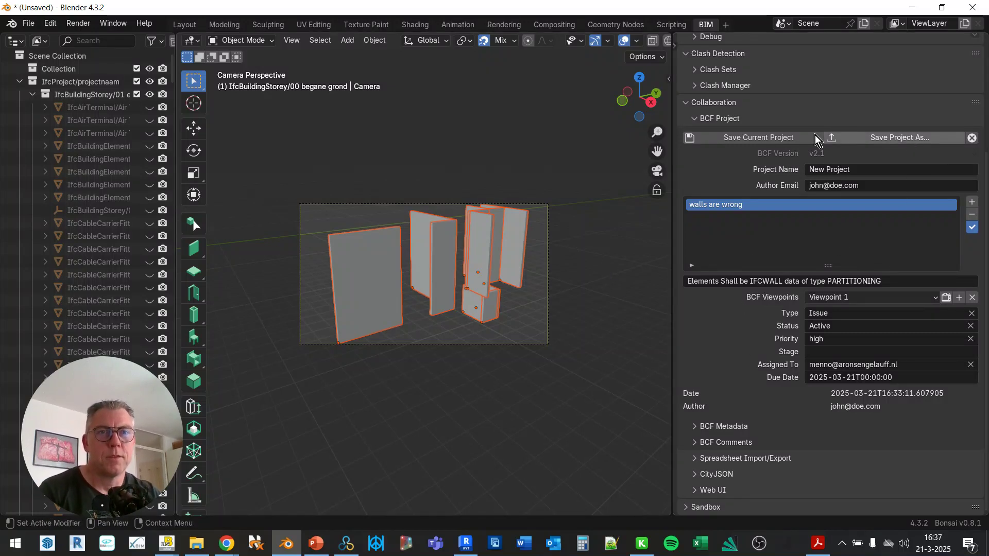
# - Save the BCF project as walls from bonsai.bcf in the Downloads folder, keeping the .bcf extension
pyautogui.click(859, 140)
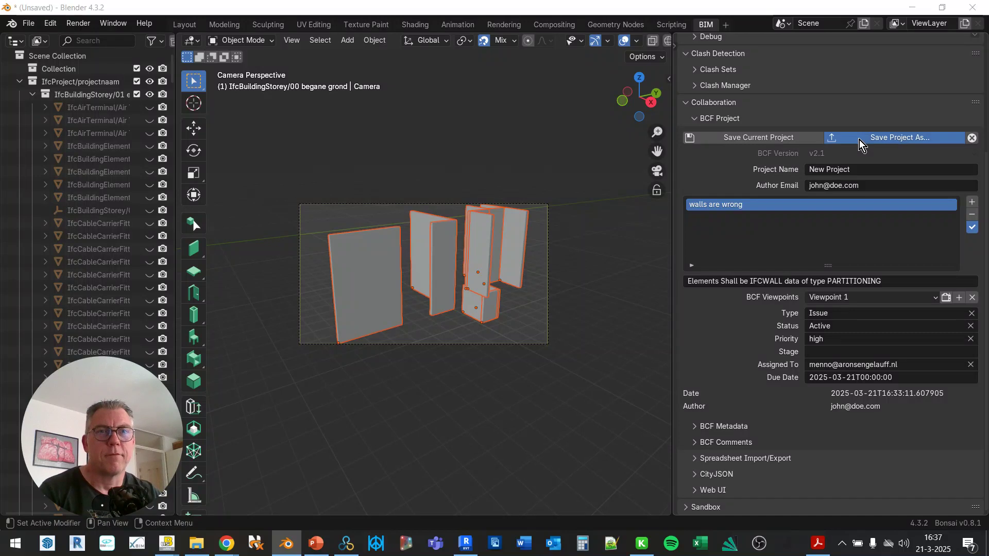
pyautogui.click(222, 190)
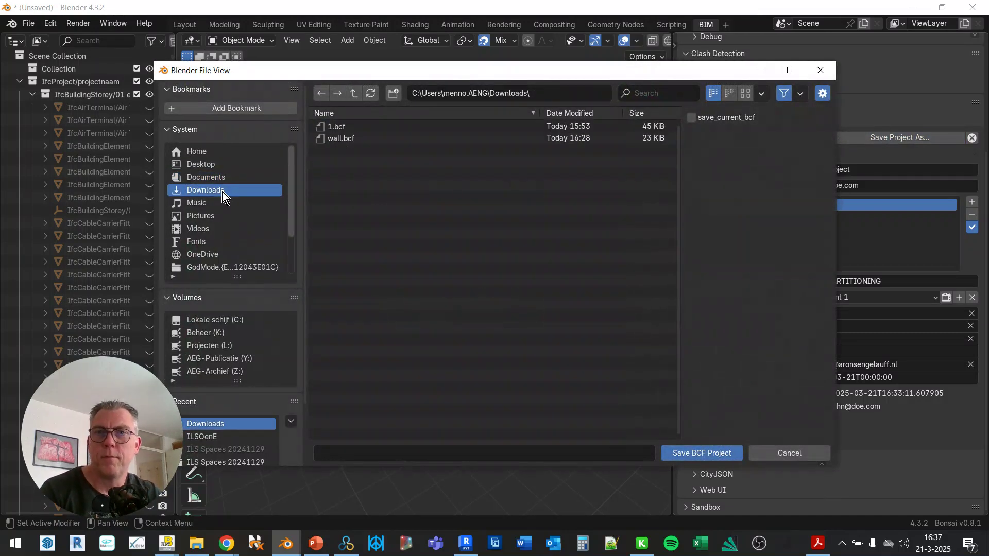
pyautogui.click(352, 138)
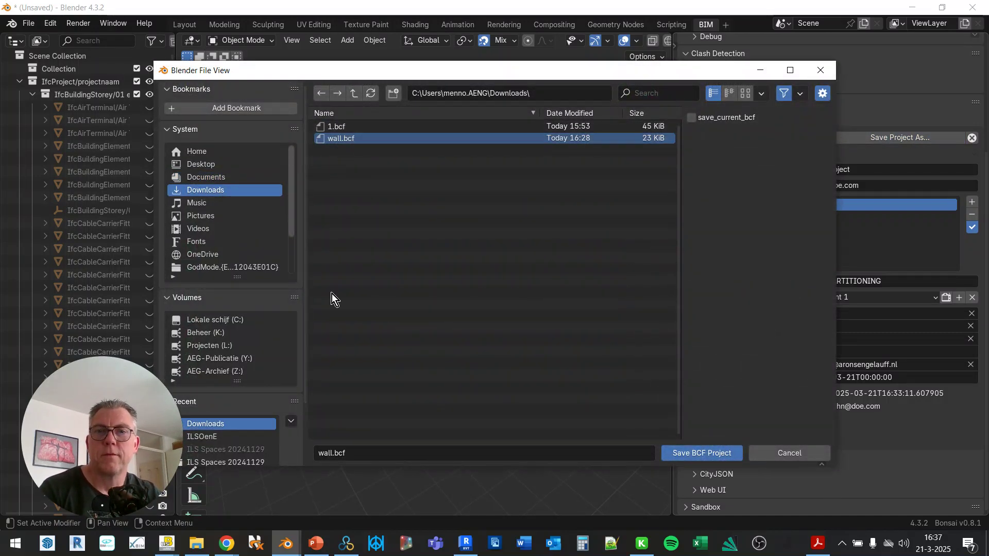
pyautogui.click(340, 455)
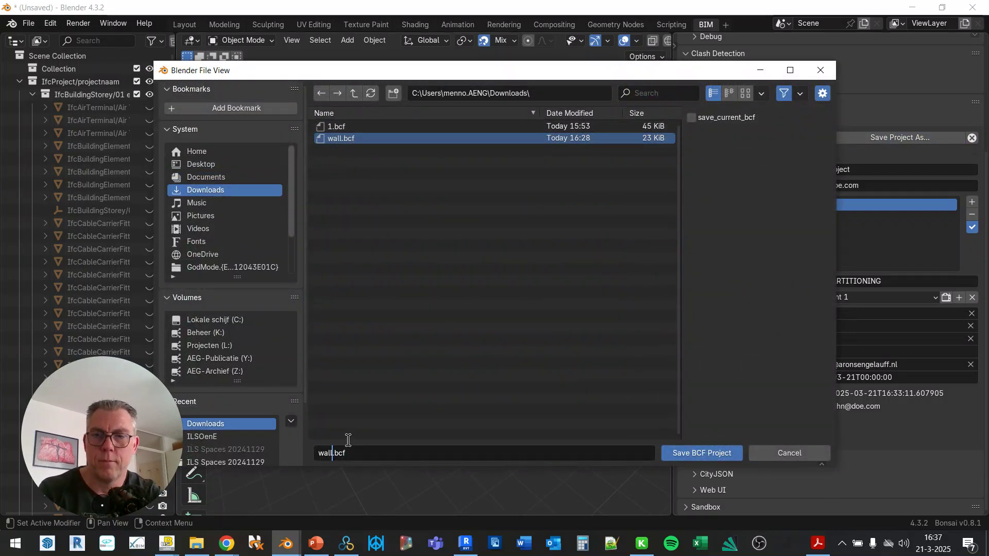
pyautogui.write('s')
pyautogui.write(' from b')
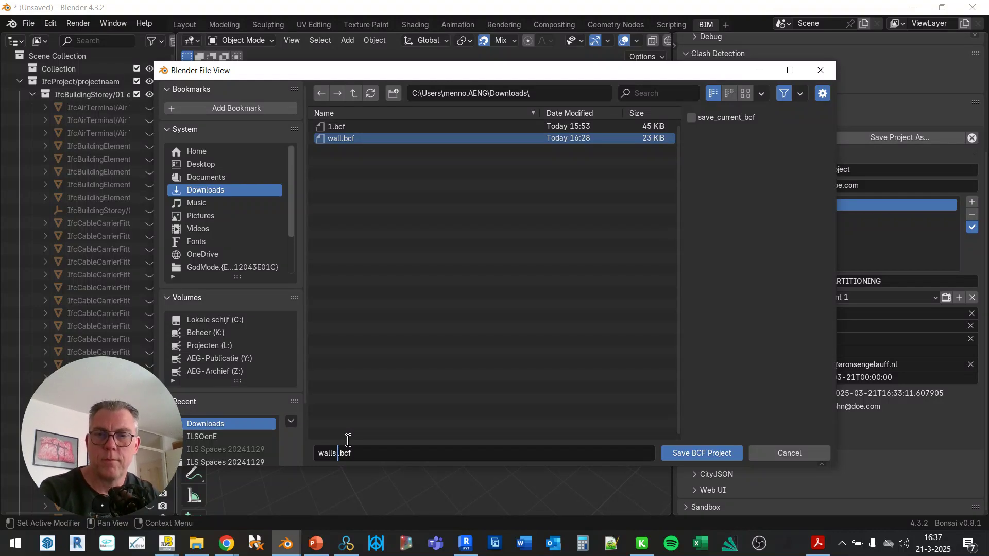
pyautogui.write('onsa')
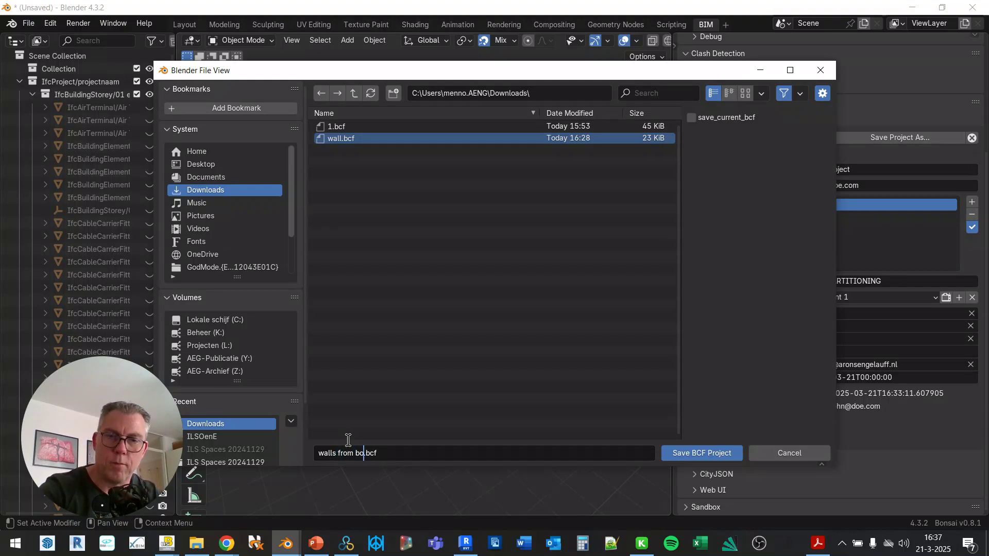
pyautogui.write('i')
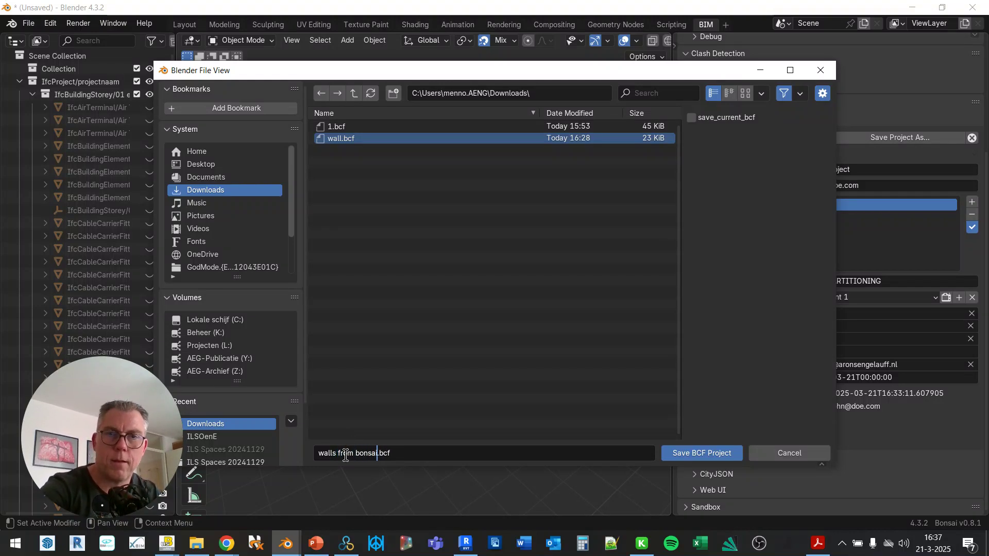
pyautogui.click(424, 474)
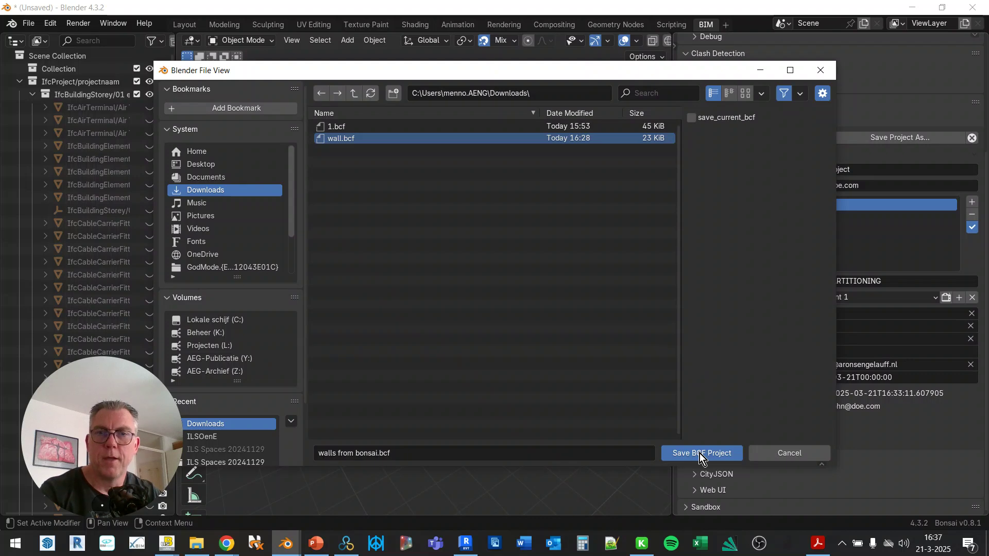
pyautogui.click(417, 453)
pyautogui.click(405, 453)
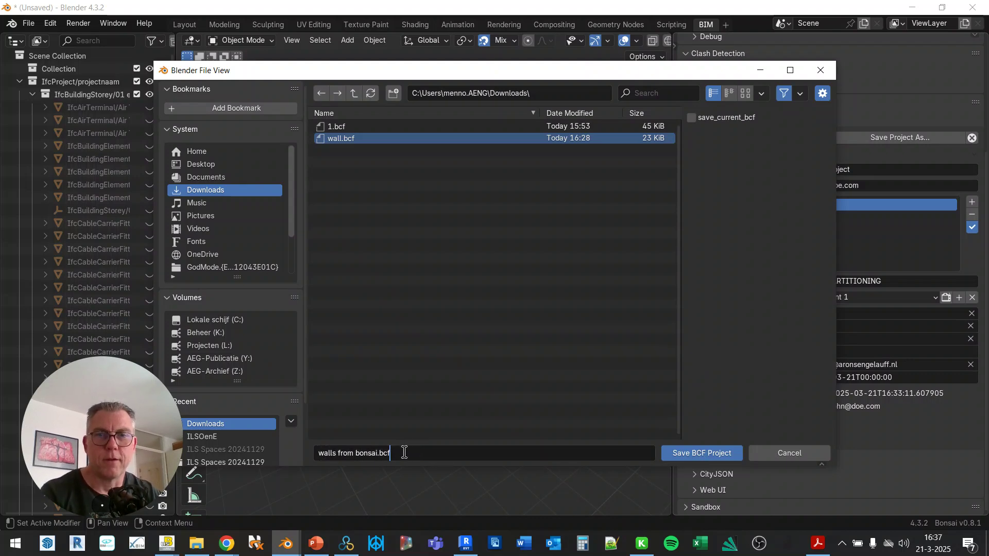
pyautogui.press('Left')
pyautogui.press('Left')
pyautogui.press('Left')
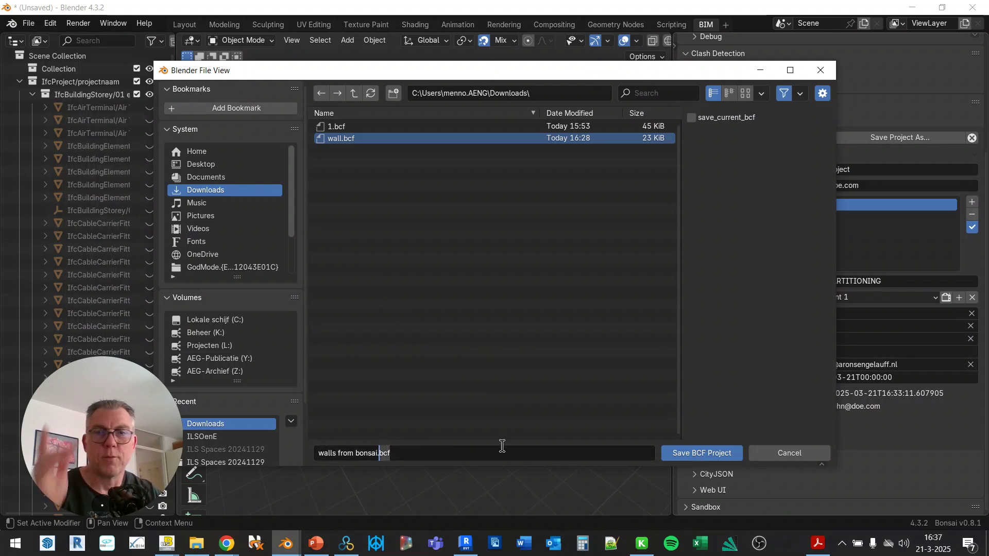
pyautogui.click(705, 458)
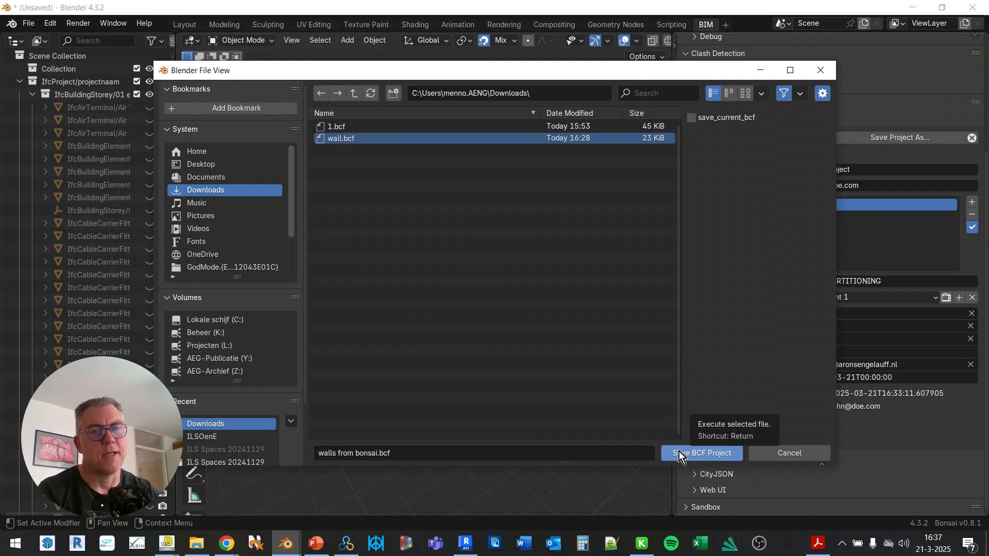
pyautogui.click(688, 455)
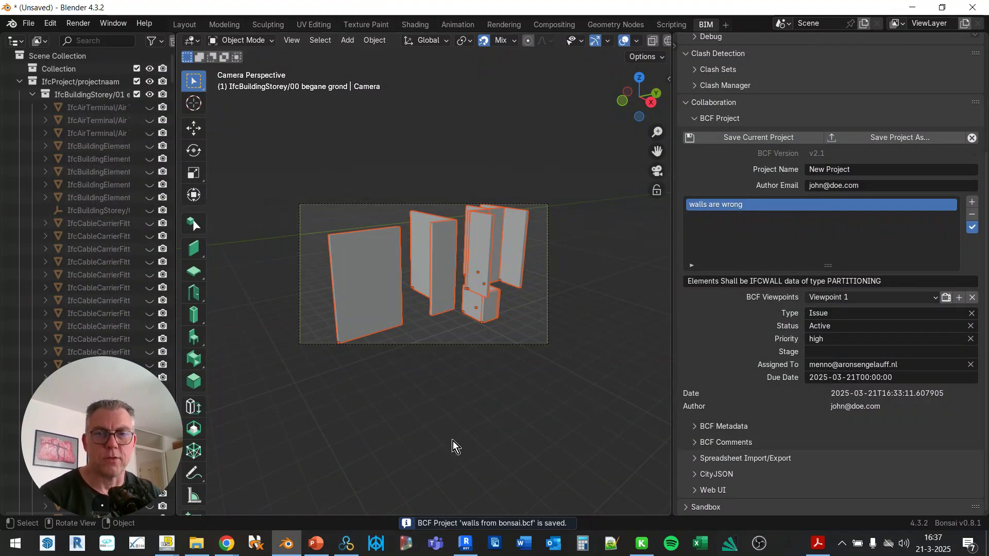
# - Switch to BIMcollab Zoom, open walls from bonsai.bcf offline and show the viewpoint of the "walls are wrong" issue
pyautogui.click(346, 544)
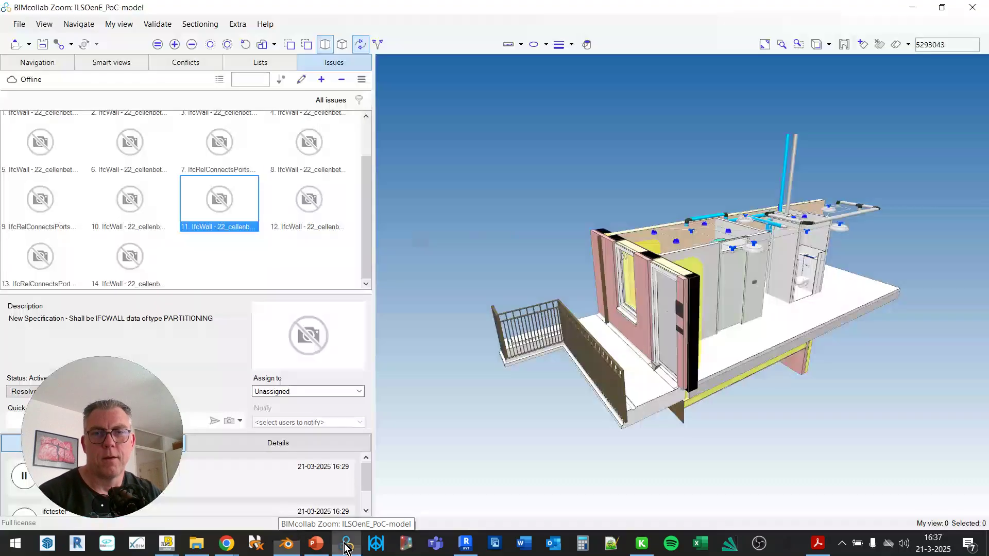
pyautogui.click(360, 78)
pyautogui.click(400, 97)
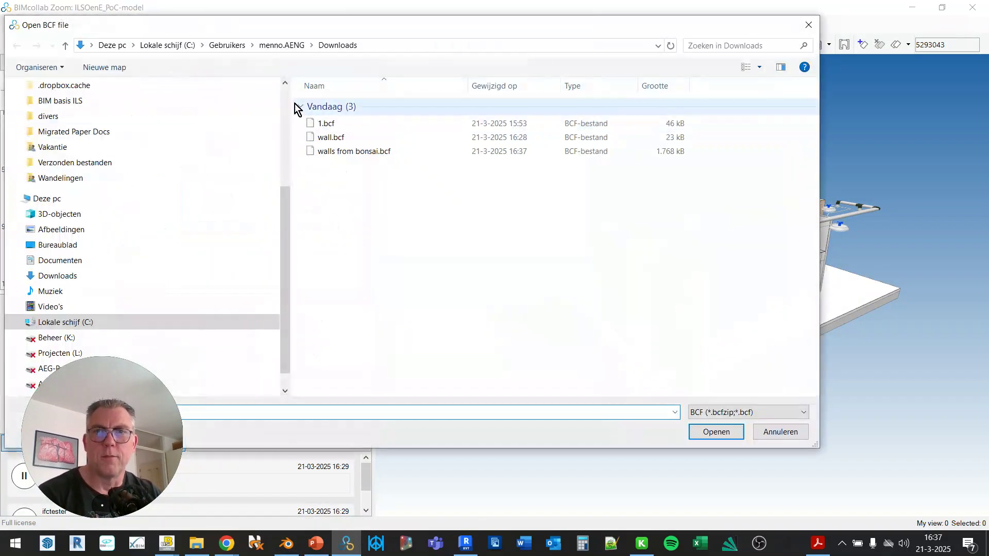
pyautogui.doubleClick(378, 152)
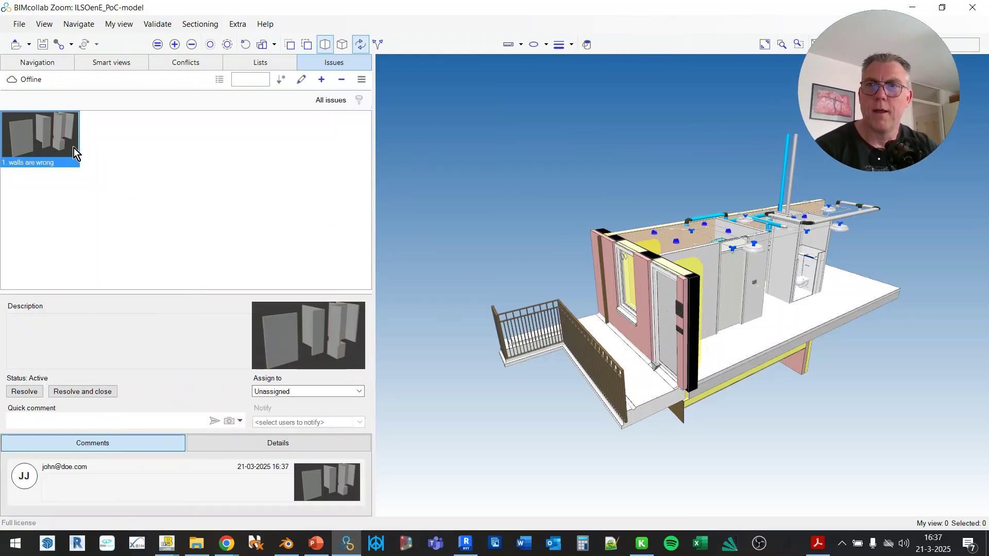
pyautogui.click(39, 132)
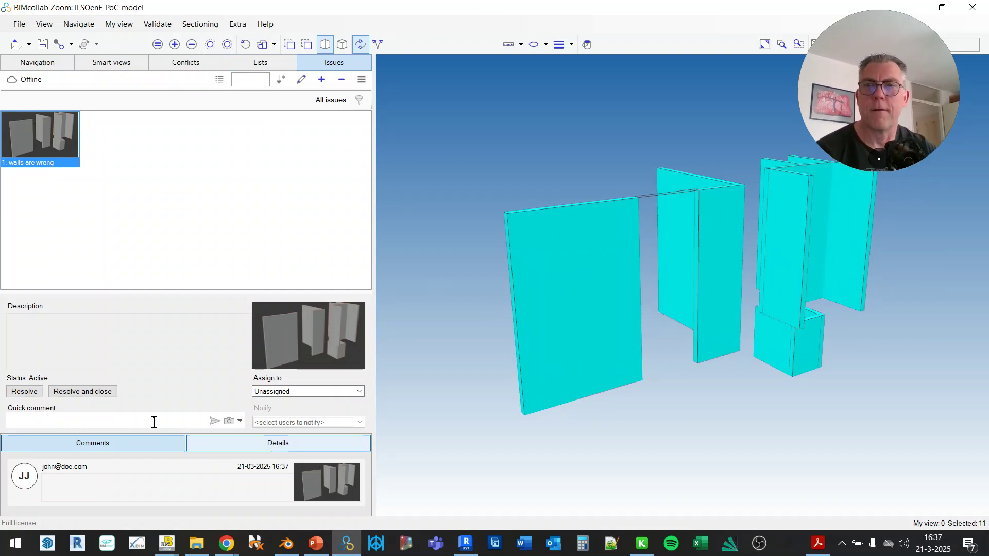
# - Open the imported issue for editing and check its description, assignee, deadline, type and priority fields
pyautogui.click(301, 79)
pyautogui.moveTo(428, 112); pyautogui.dragTo(357, 192)
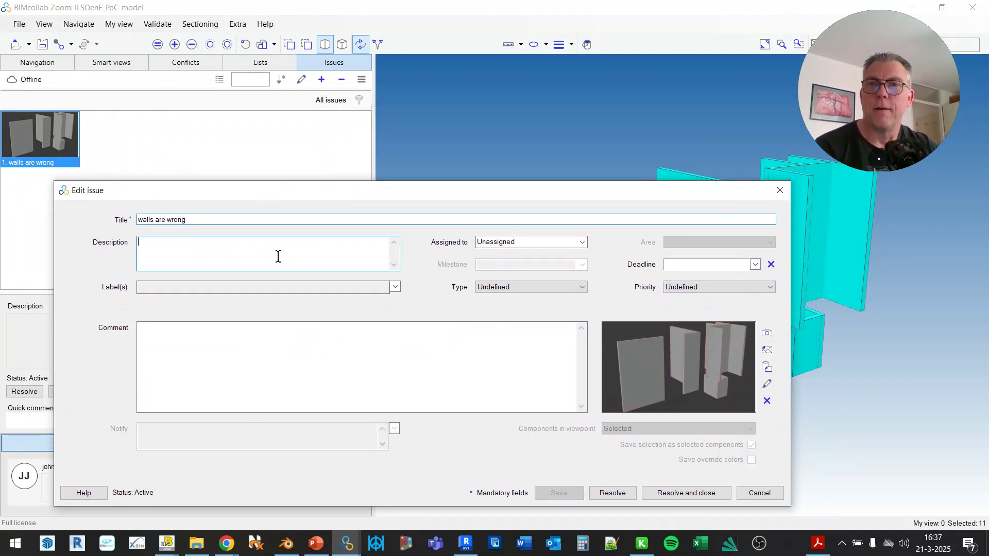
pyautogui.click(278, 256)
pyautogui.moveTo(384, 193); pyautogui.dragTo(260, 22)
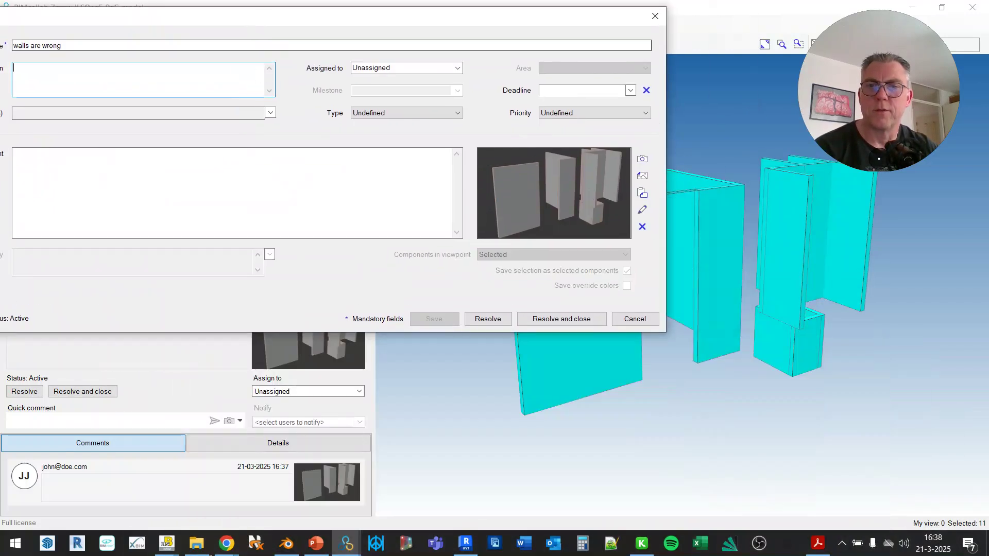
# - Switch back to Blender, apply the edited attributes of the "walls are wrong" topic and save the current BCF project
pyautogui.click(276, 548)
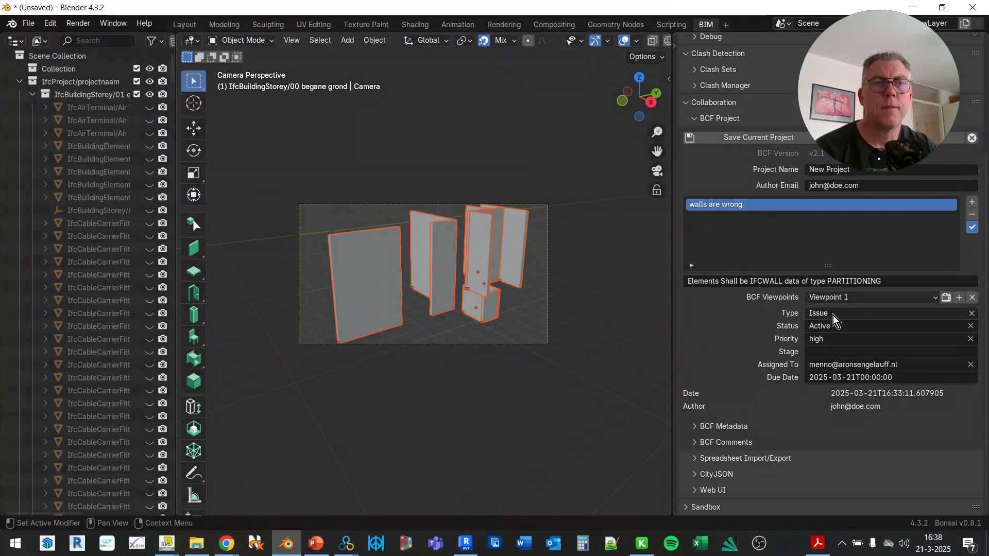
pyautogui.click(901, 281)
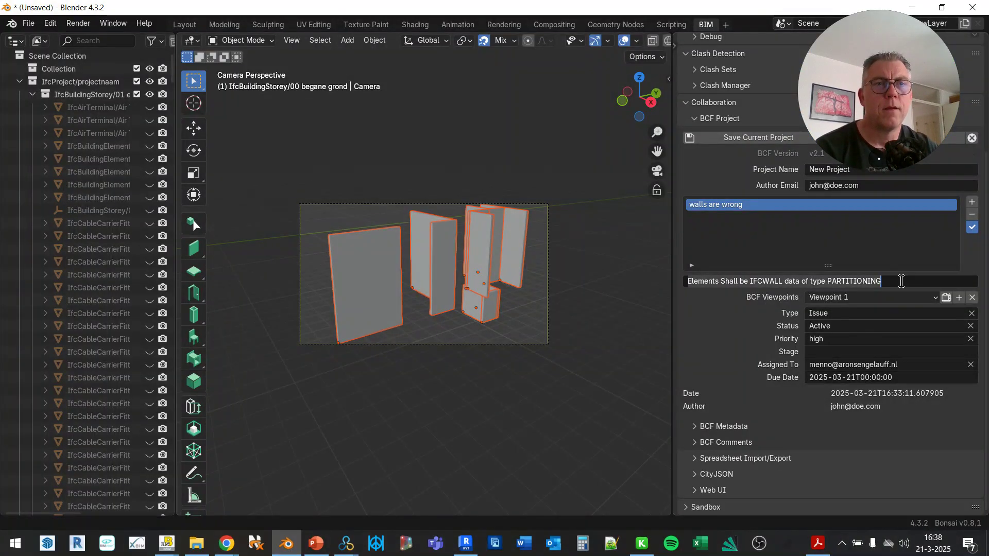
pyautogui.click(973, 228)
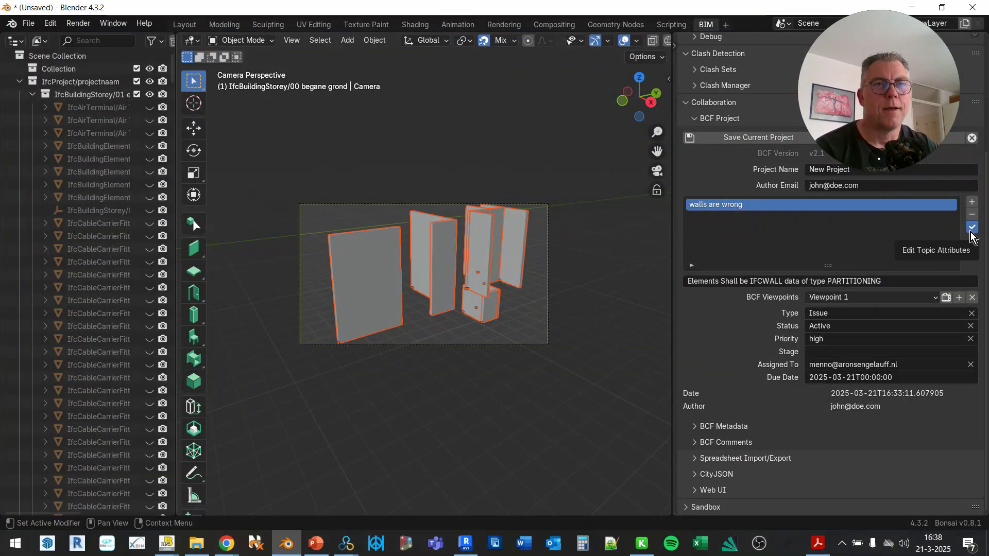
pyautogui.click(973, 232)
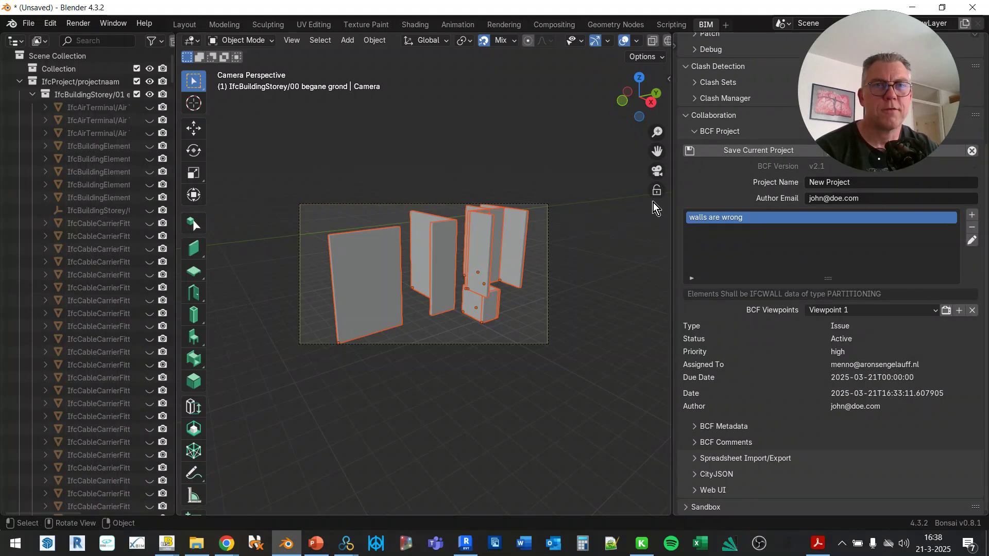
pyautogui.click(746, 151)
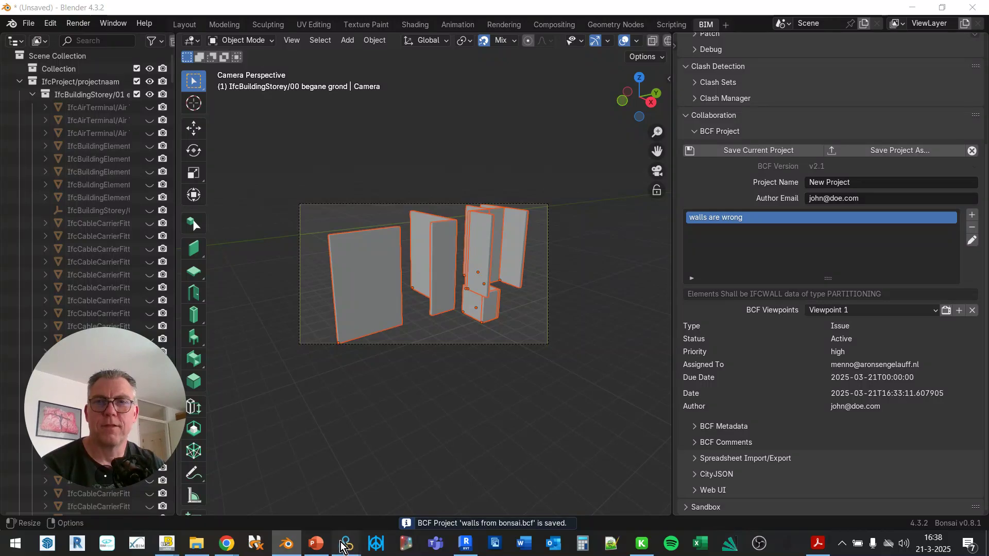
# - Switch to BIMcollab Zoom, close the issue editor without changes and reopen walls from bonsai.bcf offline
pyautogui.moveTo(346, 543)
pyautogui.click(384, 484)
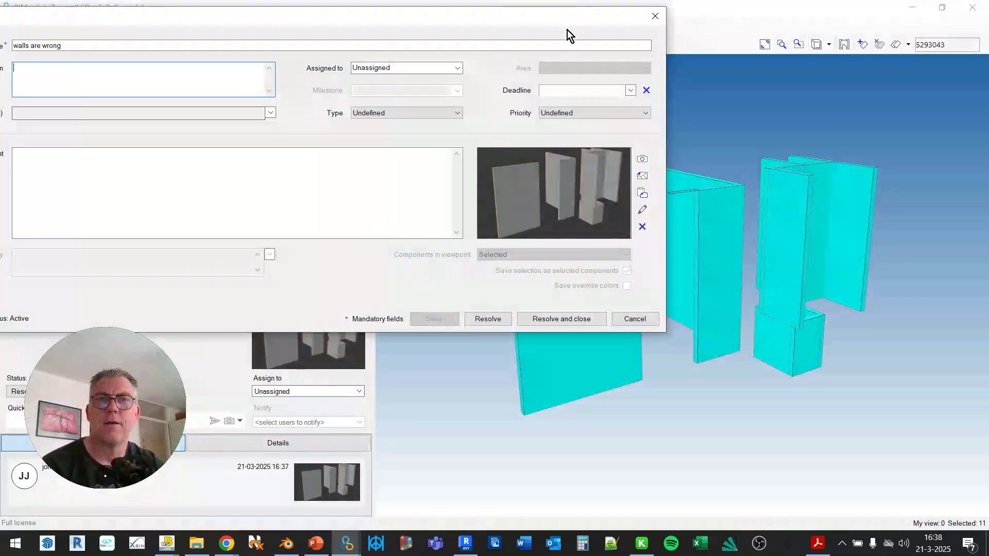
pyautogui.click(655, 16)
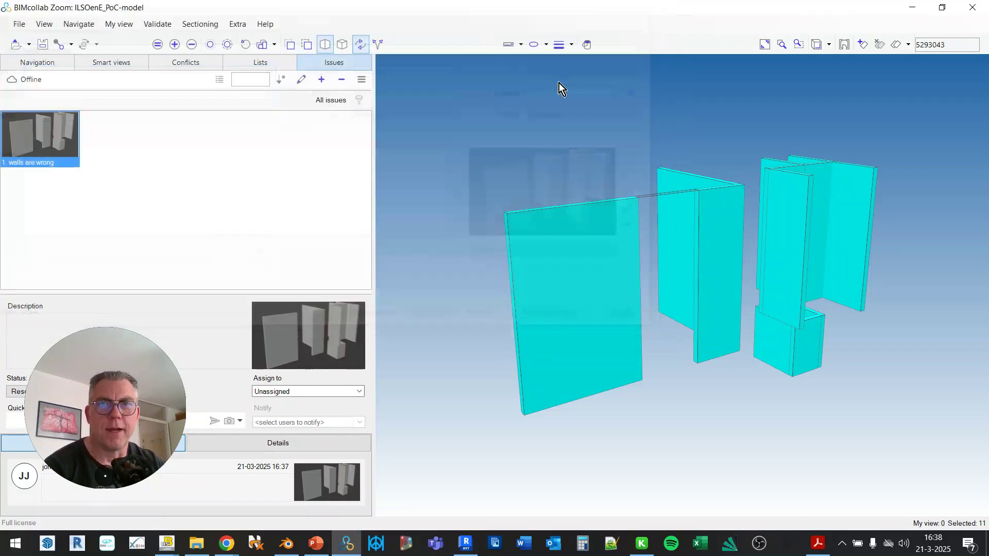
pyautogui.click(361, 80)
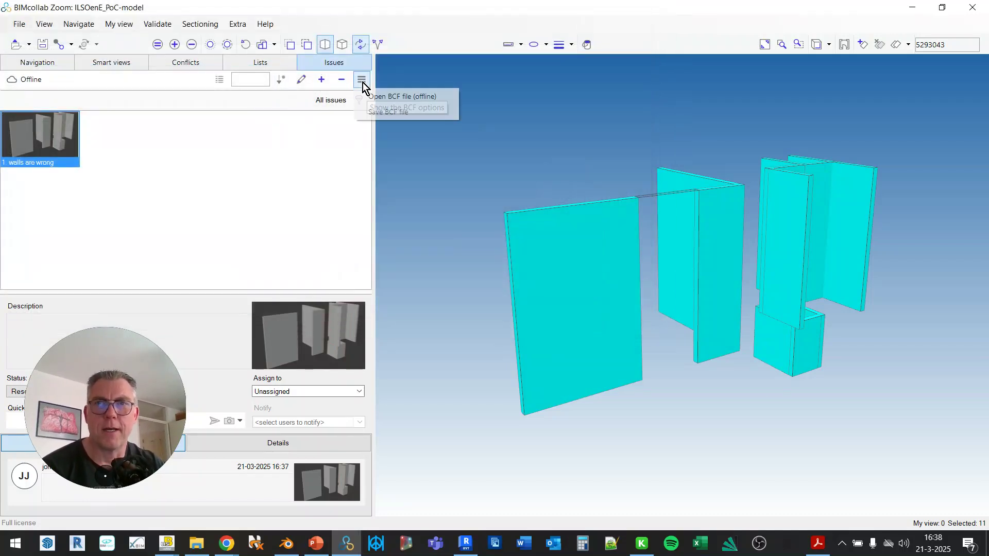
pyautogui.click(406, 97)
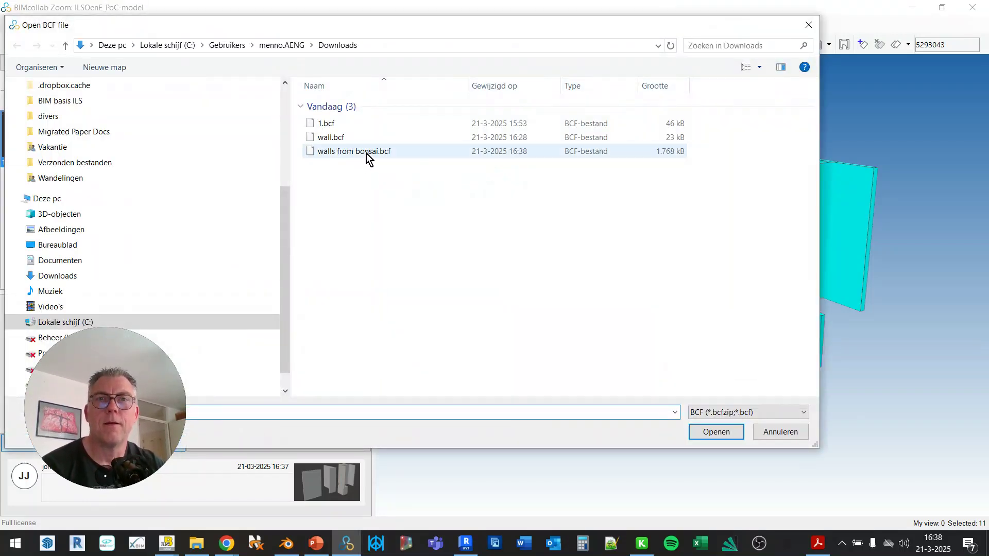
pyautogui.doubleClick(366, 152)
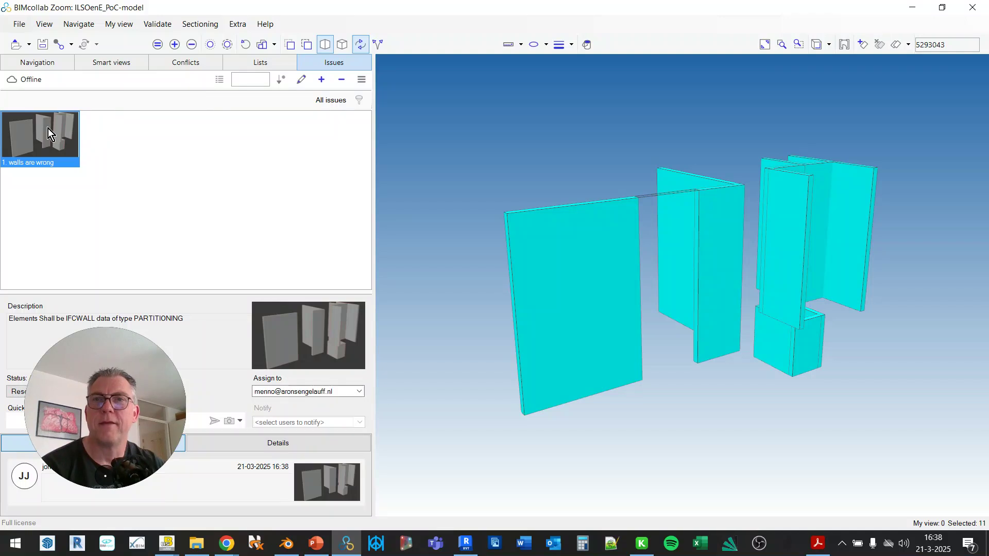
# - Open the "walls are wrong" issue for editing and check its description, assignee, type, deadline and priority fields
pyautogui.click(301, 81)
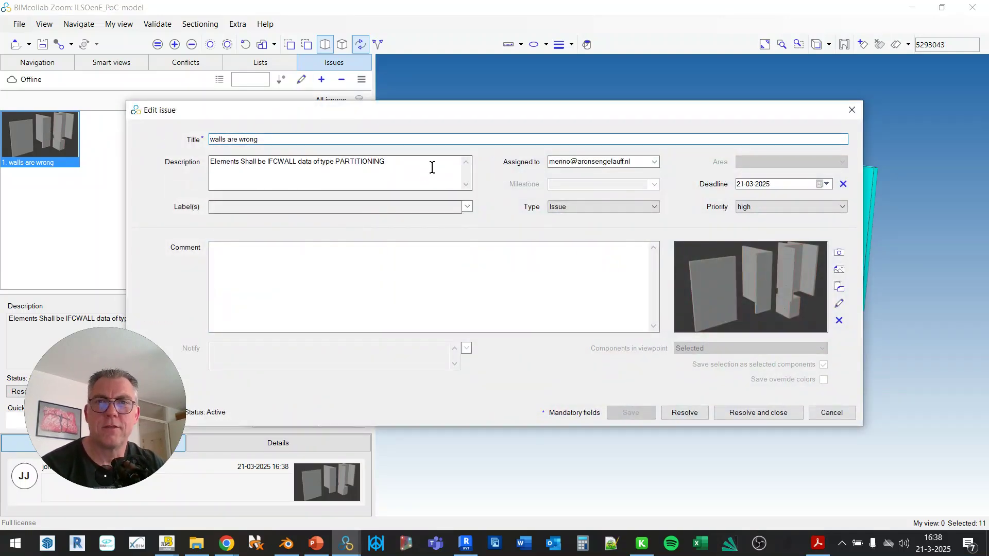
pyautogui.tripleClick(431, 168)
pyautogui.press('Tab')
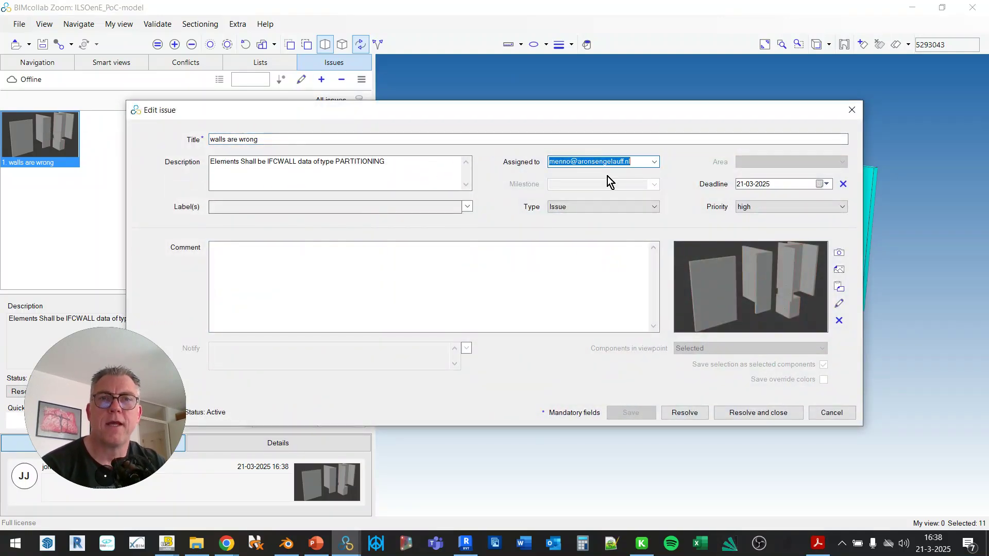
pyautogui.press('Tab')
pyautogui.click(590, 209)
pyautogui.click(590, 209)
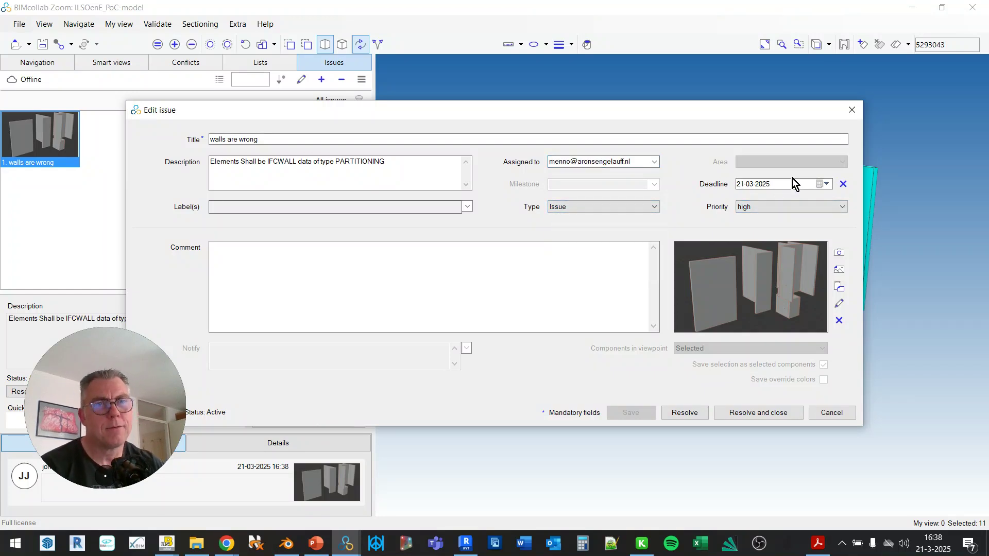
pyautogui.click(787, 208)
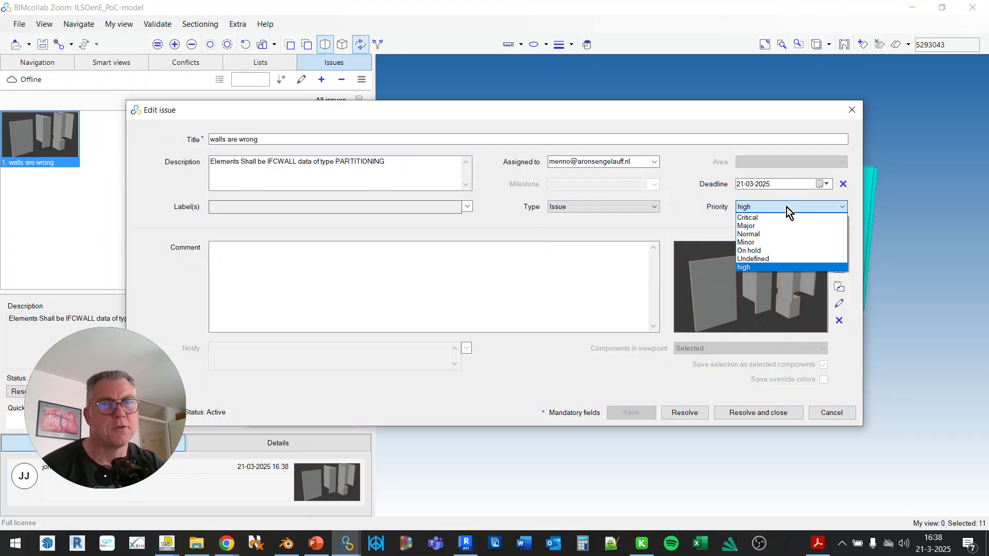
pyautogui.click(787, 207)
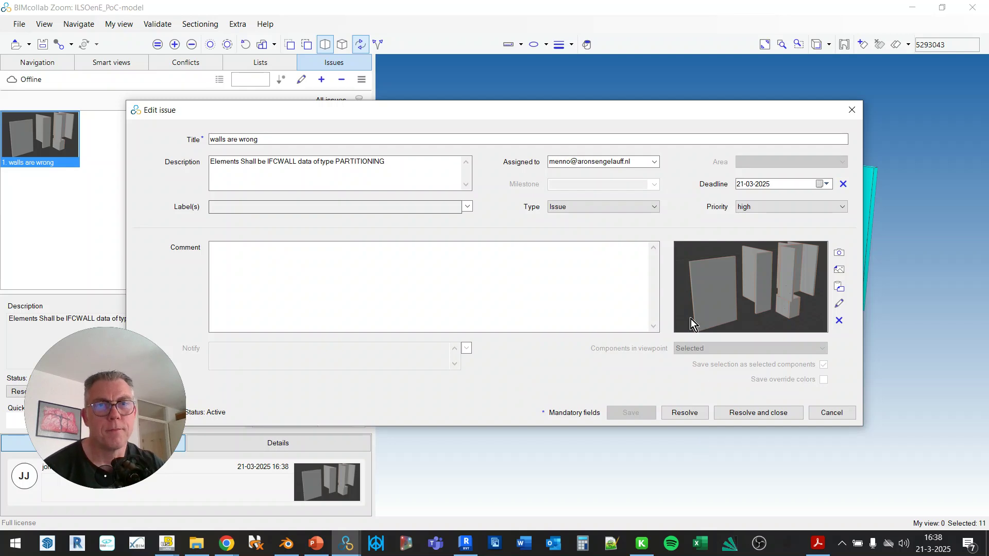
pyautogui.click(855, 109)
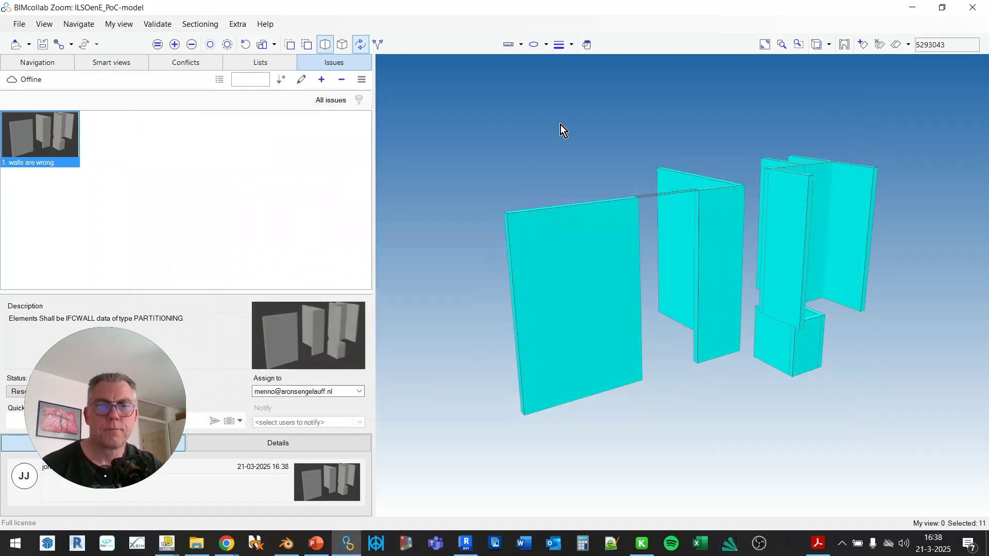
# - Switch back to Blender, leave the camera view and unhide all hidden model elements
pyautogui.click(283, 551)
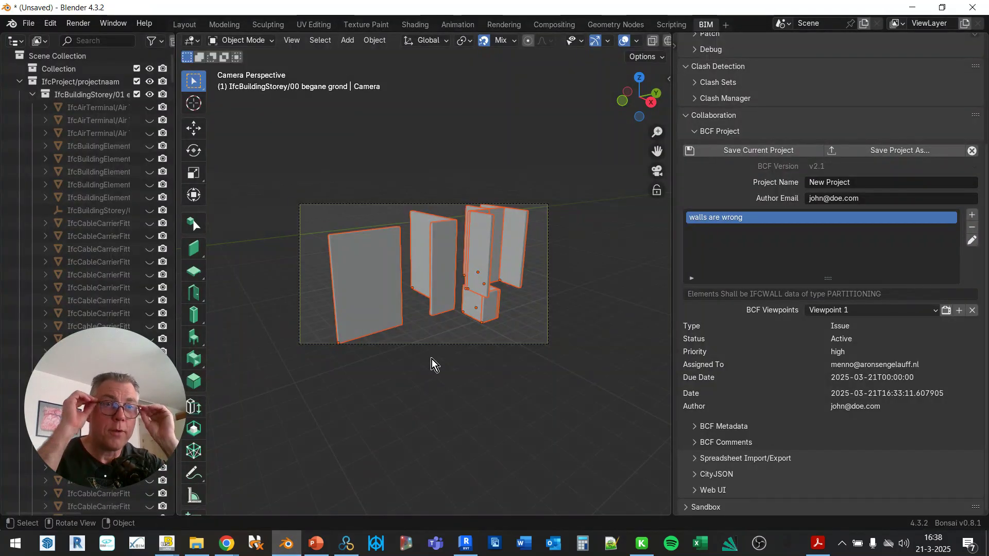
pyautogui.scroll(-3, 495, 206)
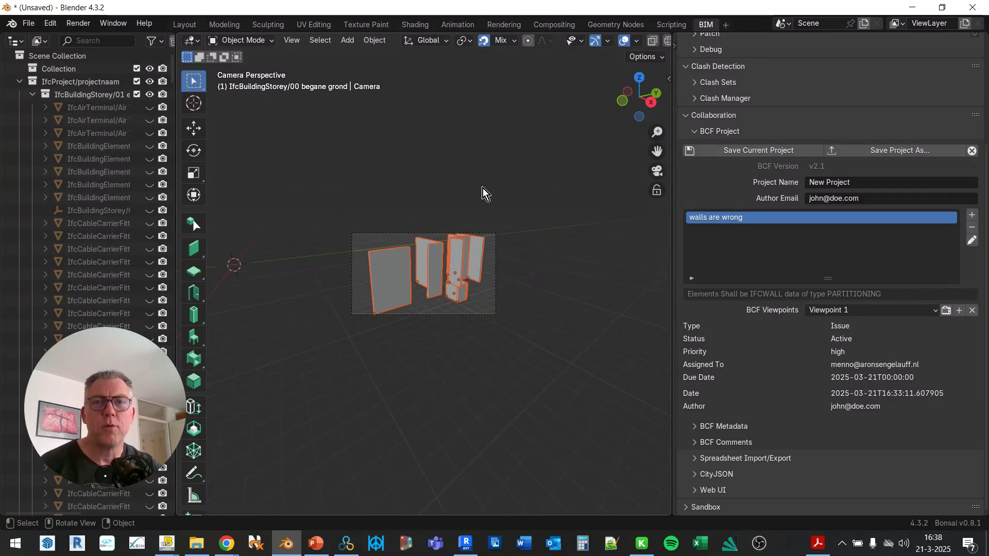
pyautogui.click(487, 175)
pyautogui.scroll(-1, 483, 187)
pyautogui.moveTo(483, 187); pyautogui.dragTo(461, 183, button='middle')
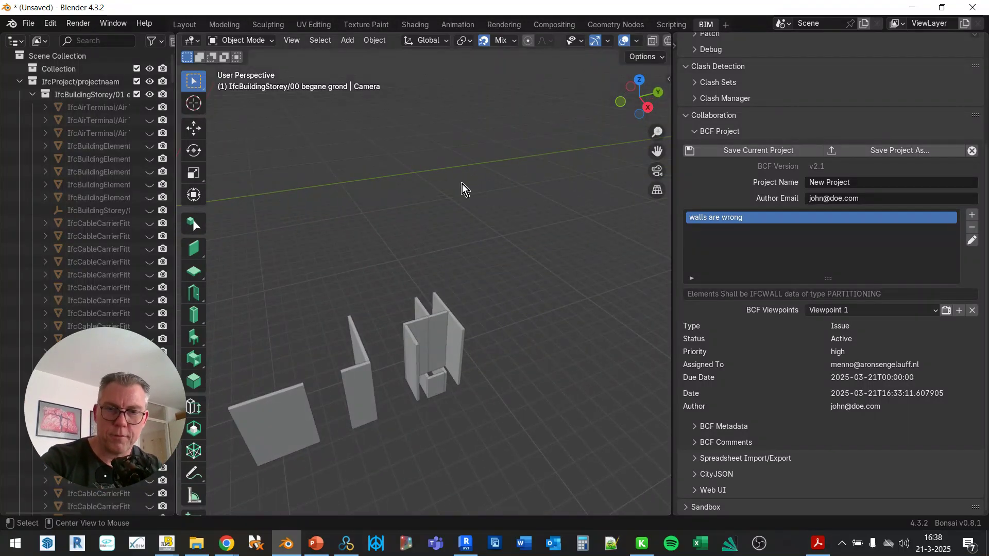
pyautogui.hotkey('alt', 'h')
pyautogui.moveTo(538, 150); pyautogui.dragTo(461, 212, button='middle')
pyautogui.click(447, 203)
pyautogui.scroll(5, 478, 234)
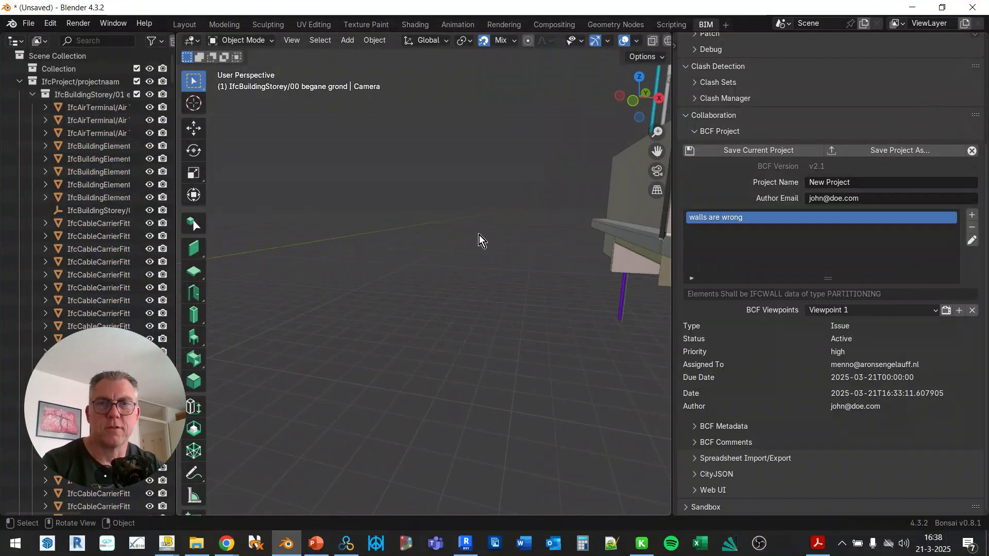
pyautogui.scroll(-3, 441, 233)
pyautogui.scroll(4, 402, 261)
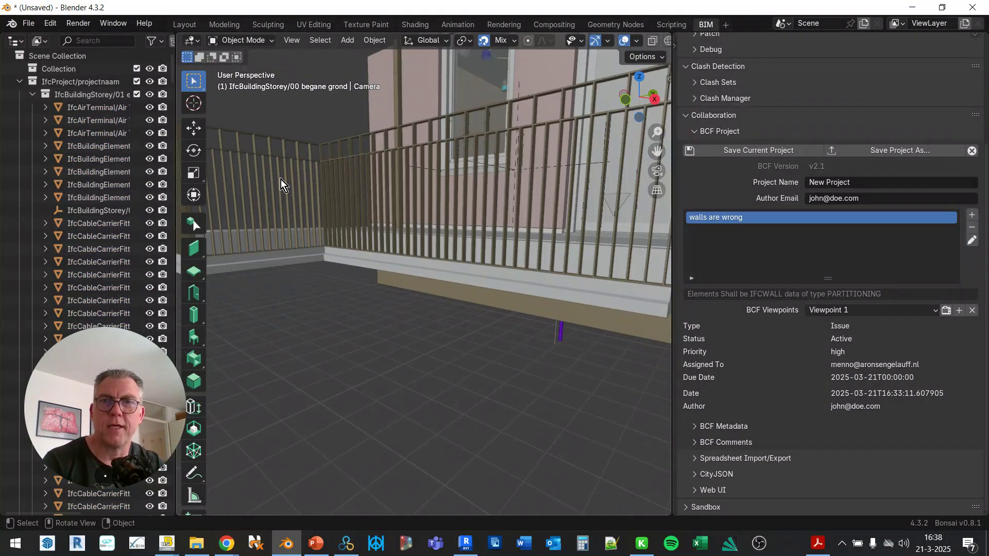
# - Select the end railing of the balcony and isolate it by hiding all other elements
pyautogui.click(280, 180)
pyautogui.scroll(-5, 280, 179)
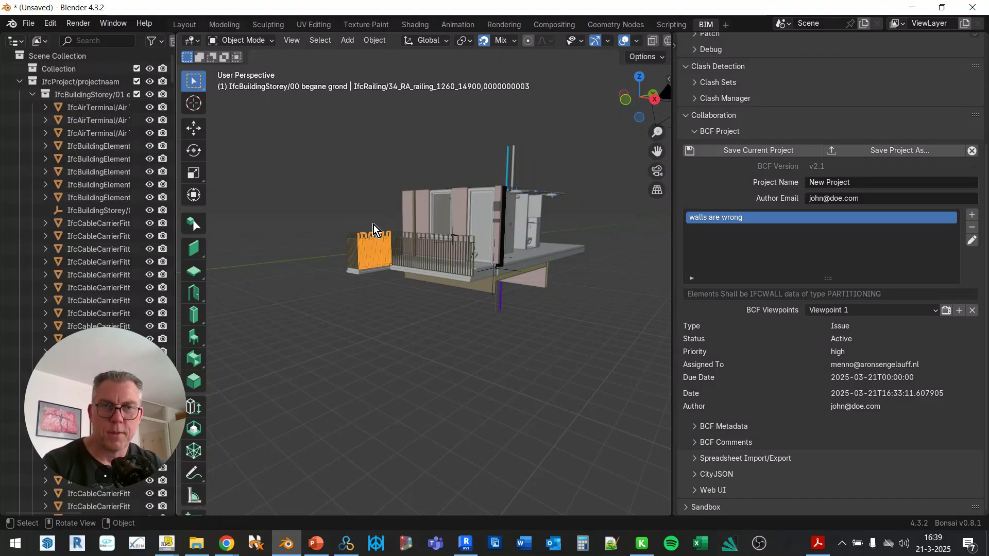
pyautogui.hotkey('shift', 'h')
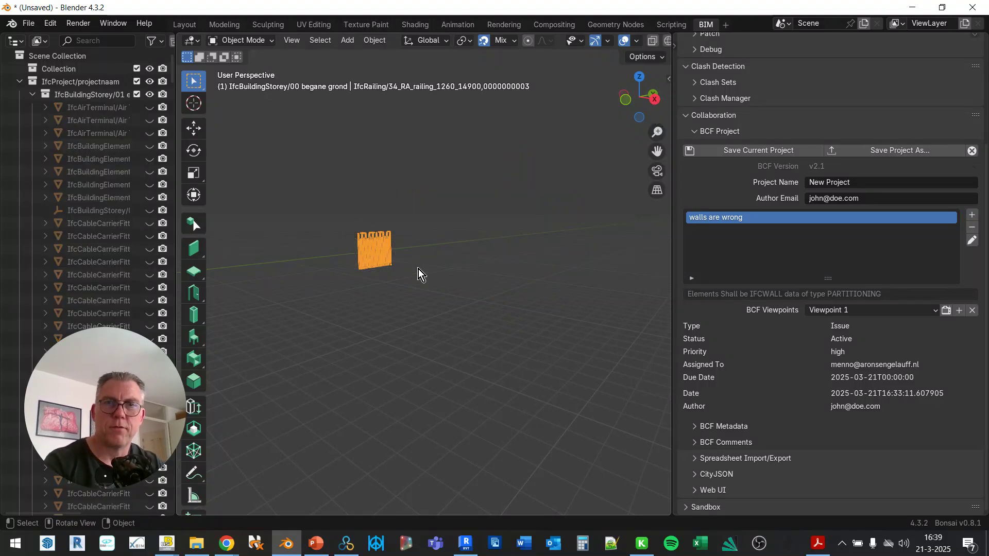
# - Look through the camera and examine the Align View commands, including the options for Align Active Camera to Selected
pyautogui.click(659, 171)
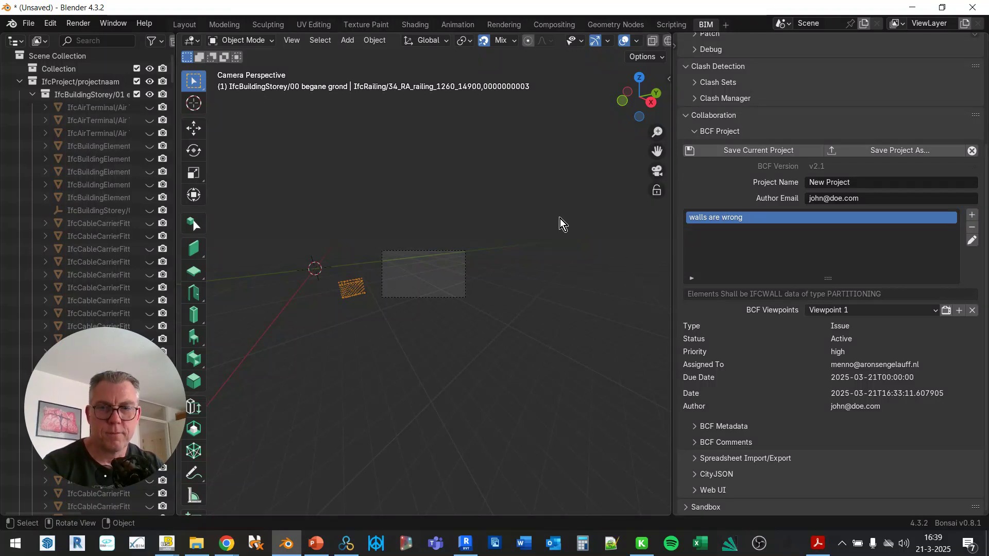
pyautogui.click(293, 40)
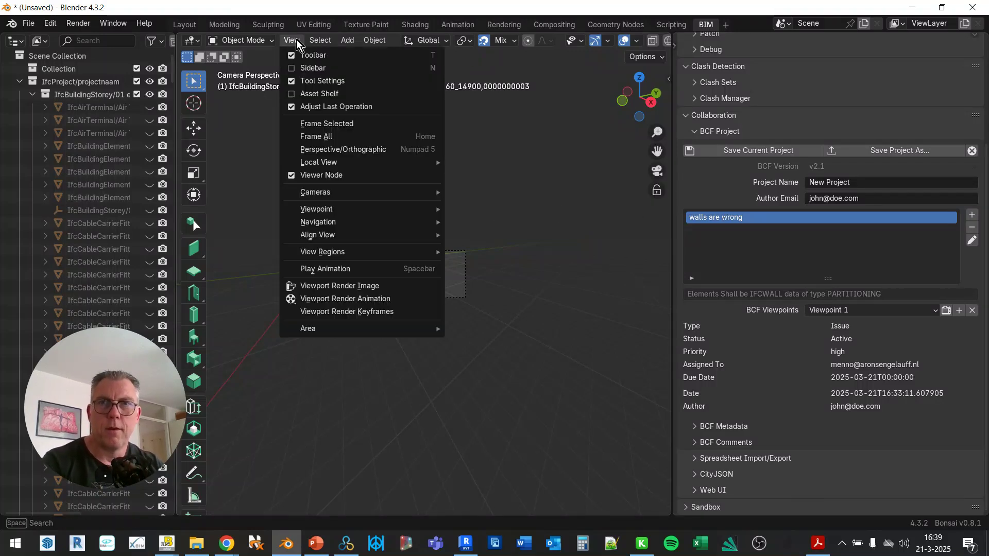
pyautogui.moveTo(384, 216)
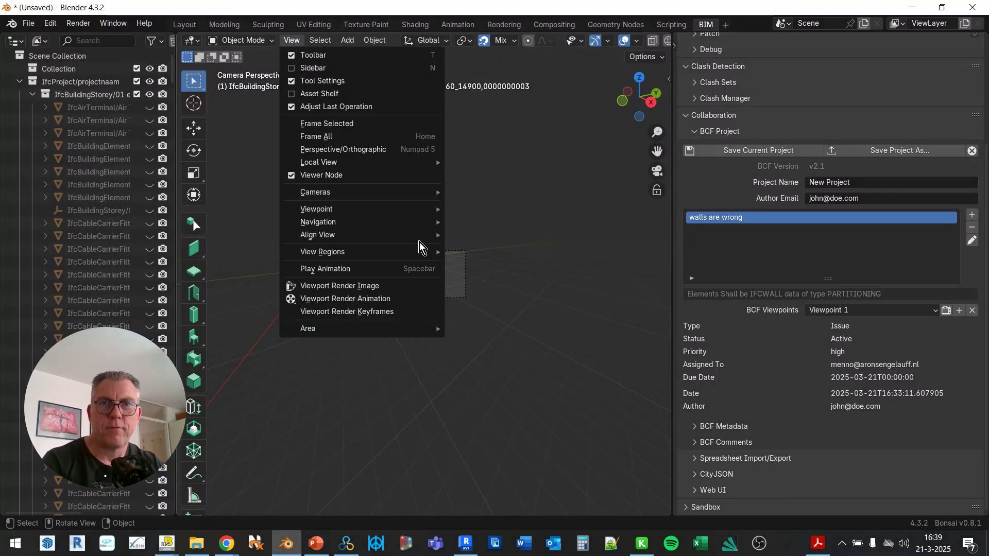
pyautogui.moveTo(435, 238)
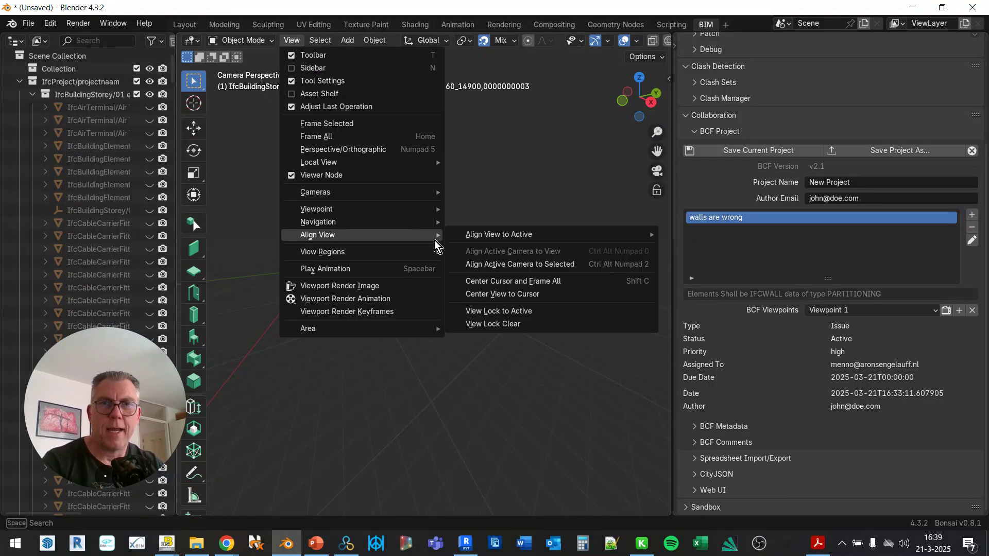
pyautogui.rightClick(610, 267)
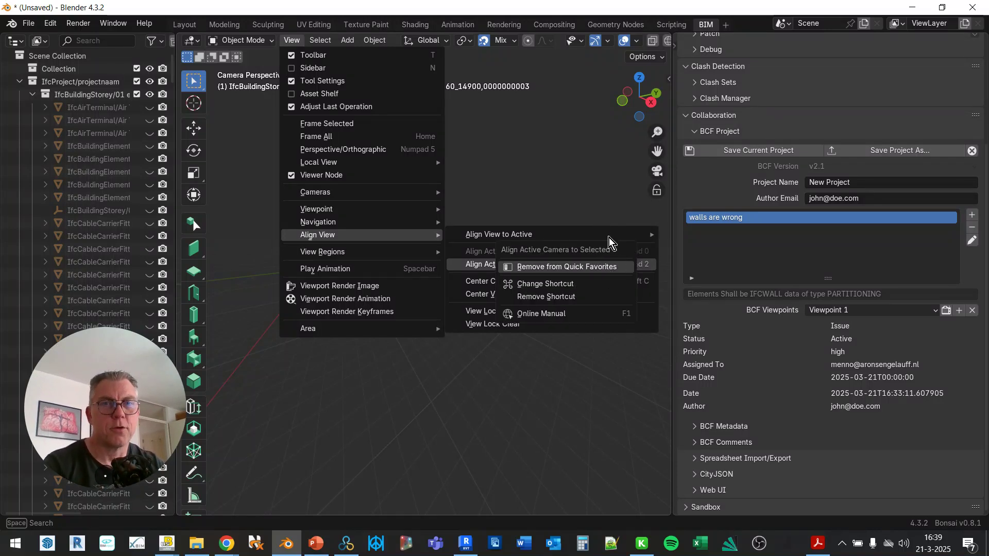
pyautogui.press('Escape')
pyautogui.press('Escape')
pyautogui.press('Escape')
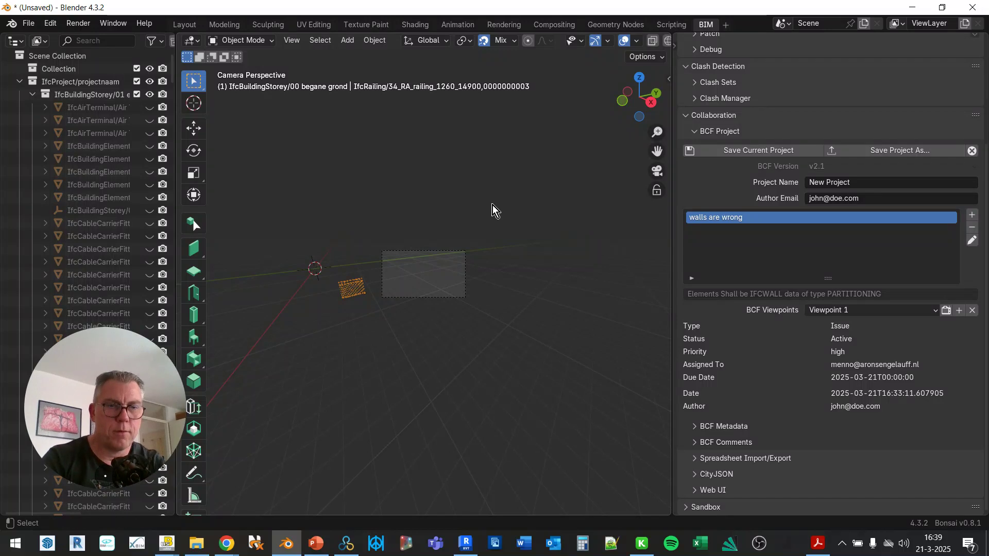
# - Align the active camera to the current view so that it frames the isolated railing
pyautogui.press('ctrl+alt+KP_0')
pyautogui.scroll(6, 471, 299)
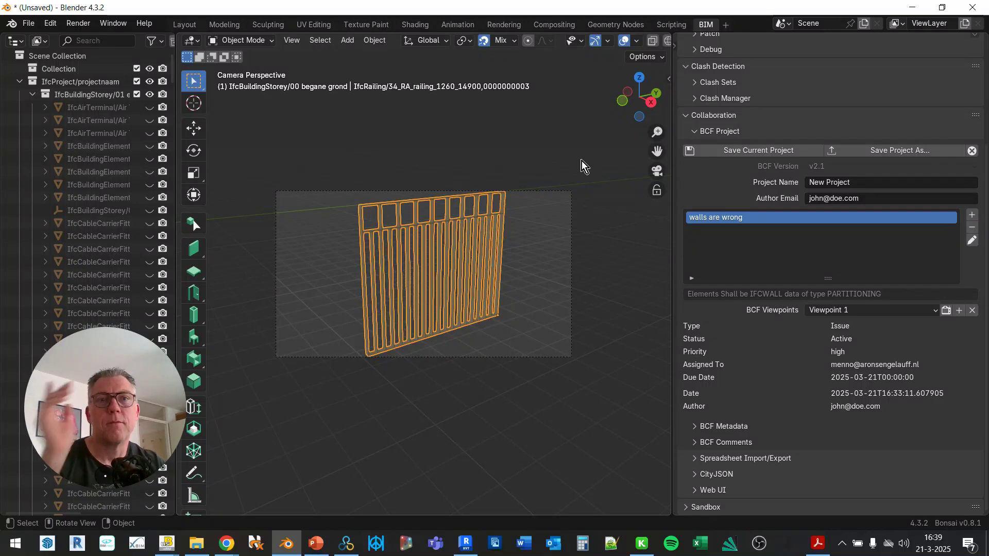
# - Add a second topic to the BCF project and name it railing
pyautogui.click(972, 215)
pyautogui.click(734, 231)
pyautogui.scroll(3, 731, 230)
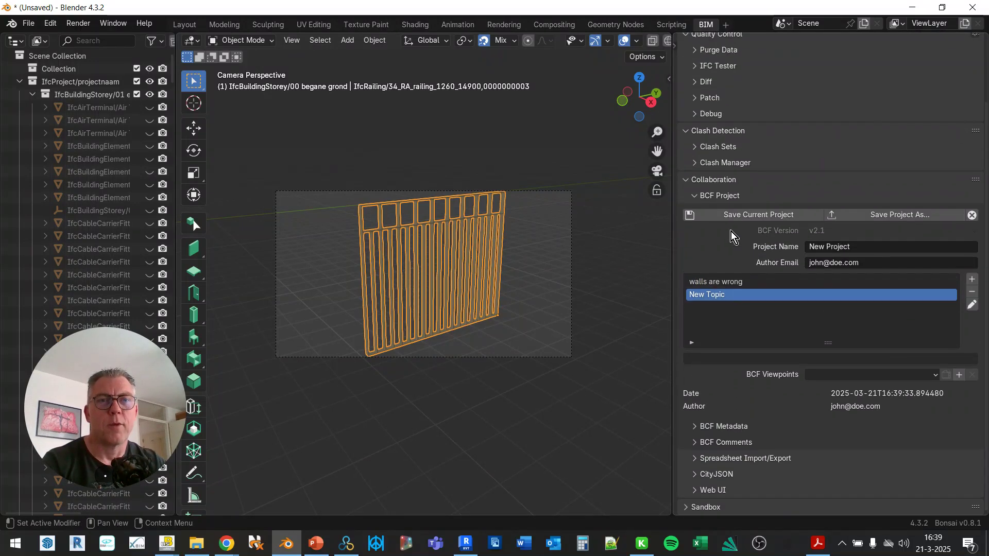
pyautogui.doubleClick(716, 294)
pyautogui.write('ra')
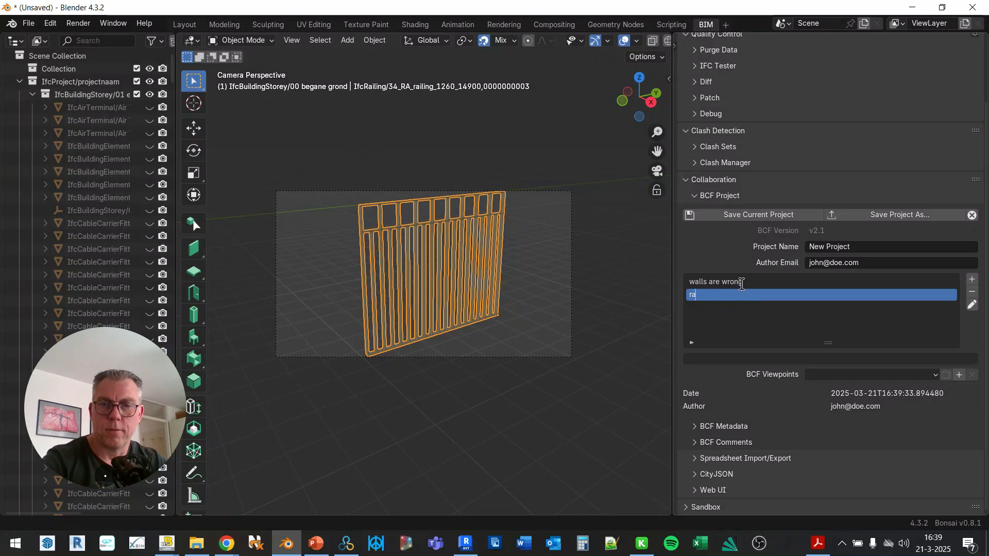
pyautogui.write('iloing')
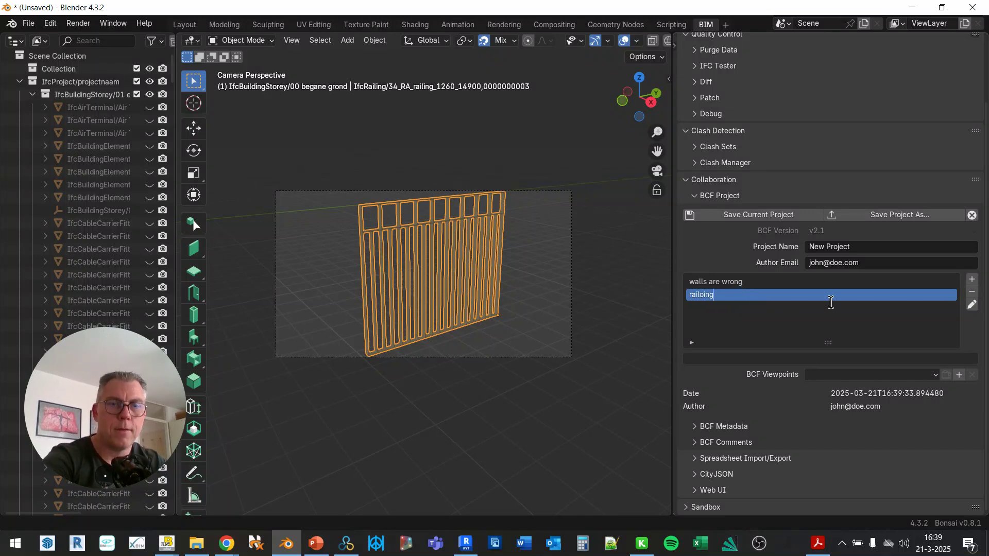
pyautogui.press('BackSpace')
pyautogui.press('BackSpace')
pyautogui.press('BackSpace')
pyautogui.press('BackSpace')
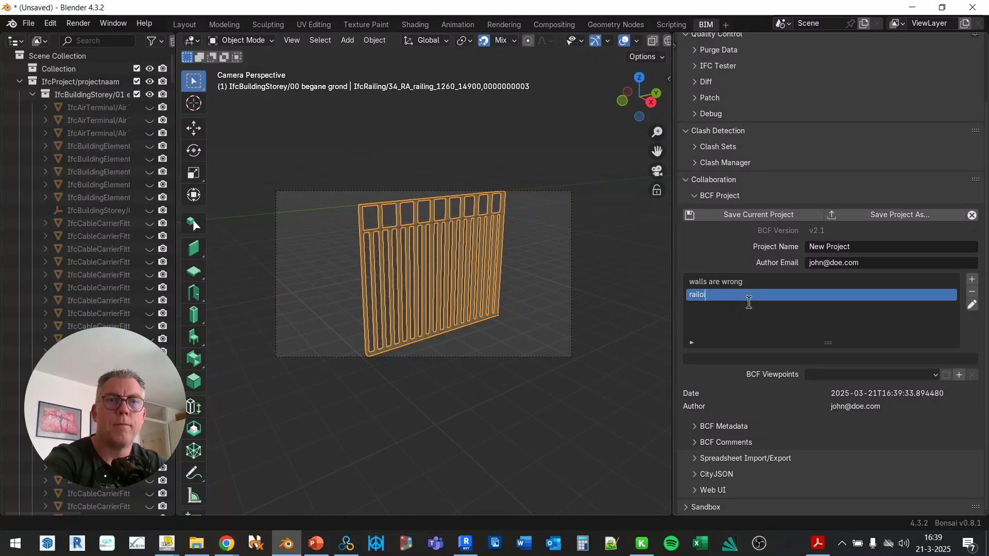
pyautogui.write('ing')
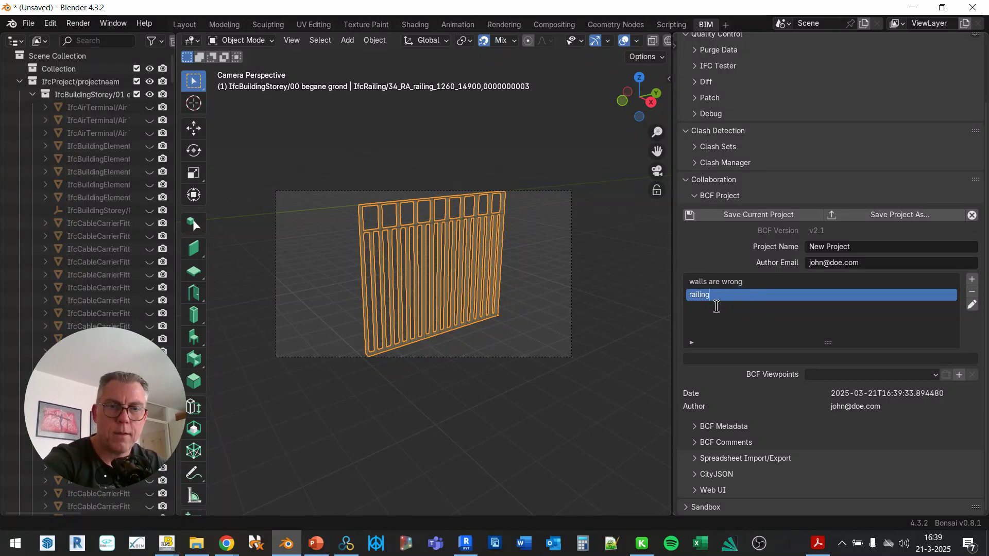
pyautogui.press('Return')
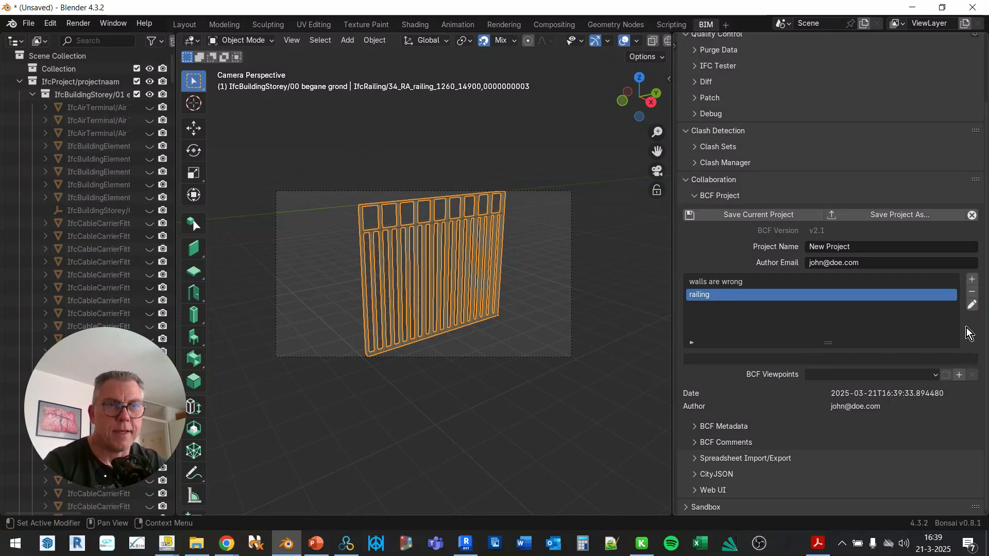
# - Start editing the railing topic and give it the description "Nice Railing!"
pyautogui.click(972, 305)
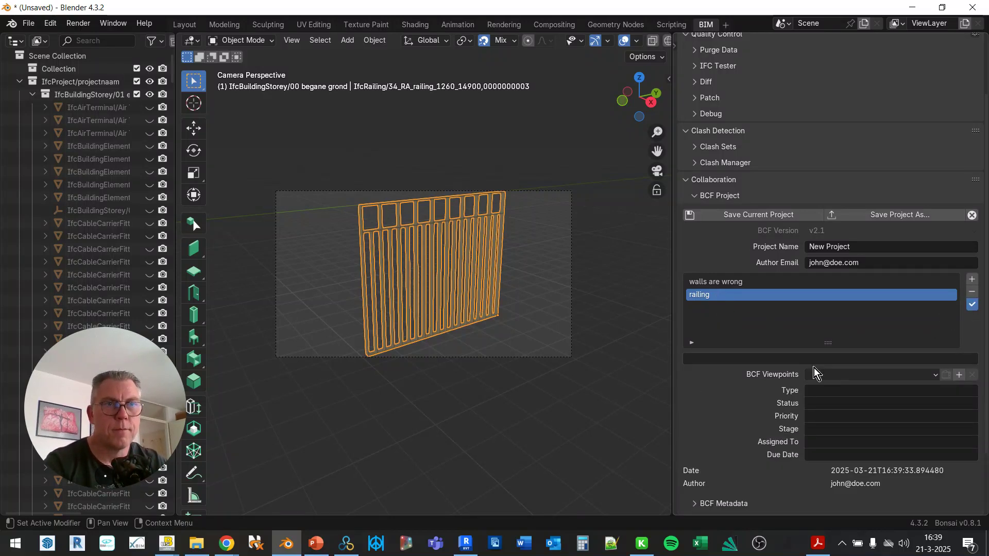
pyautogui.click(756, 358)
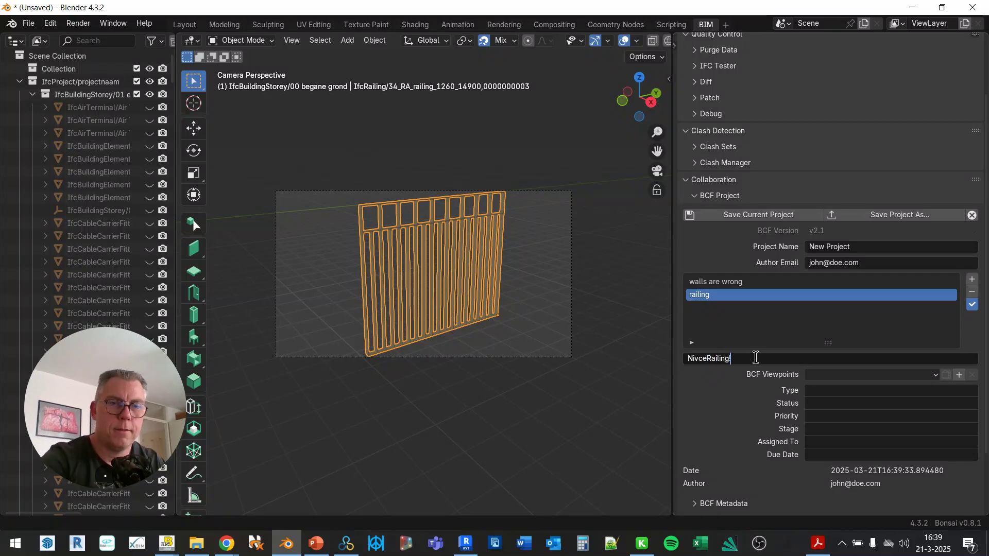
pyautogui.write('NivceRailing!')
pyautogui.press('Return')
pyautogui.click(707, 359)
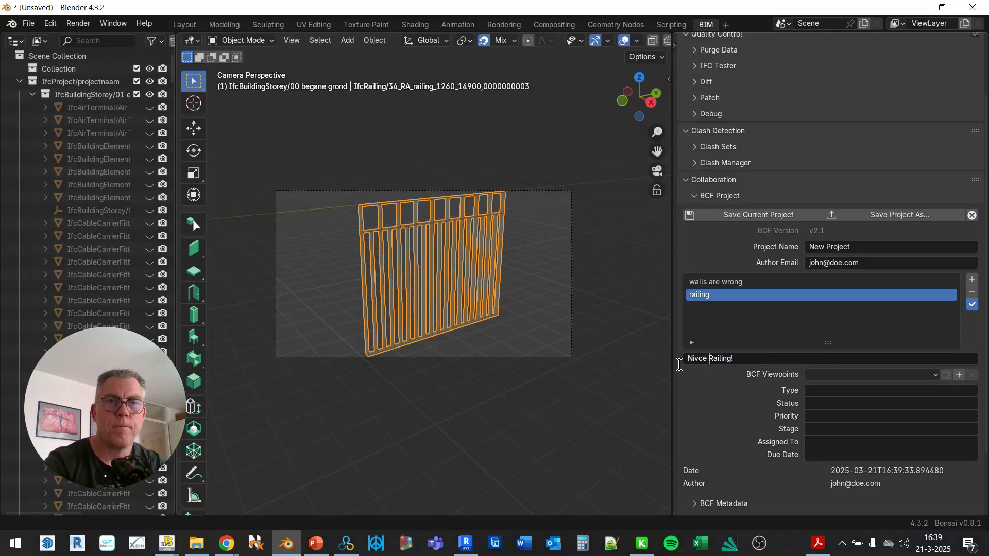
pyautogui.click(702, 357)
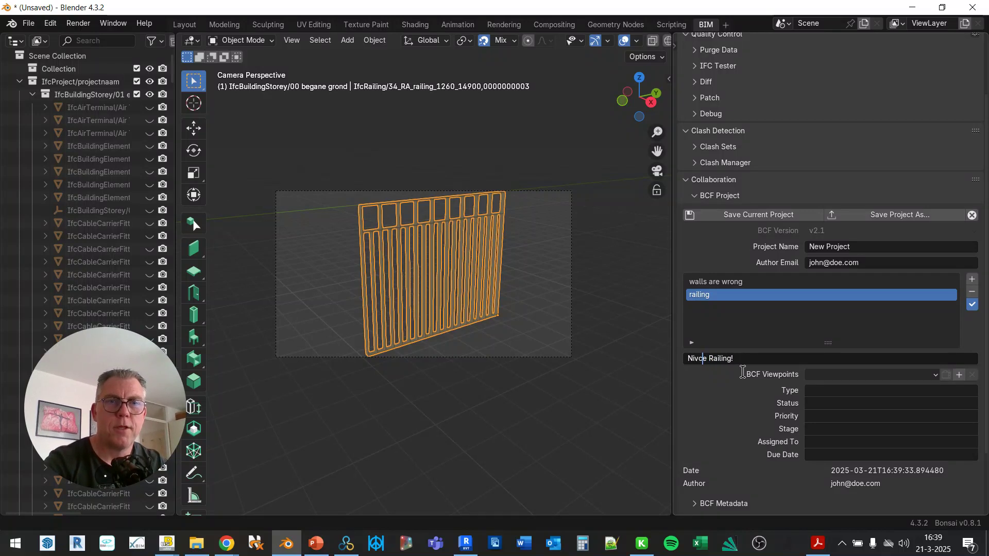
pyautogui.press('BackSpace')
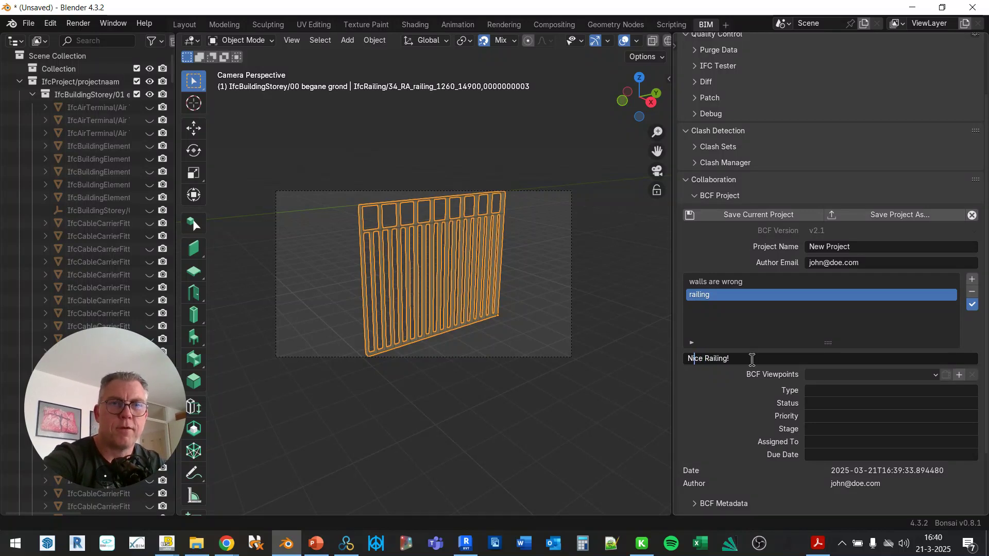
pyautogui.click(750, 359)
pyautogui.press('Return')
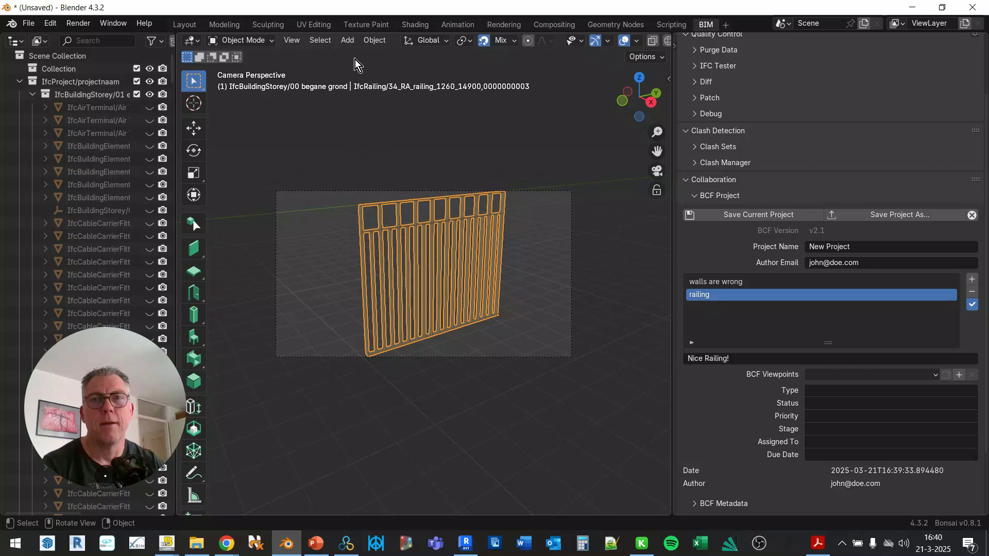
# - Add a viewpoint of the isolated railing to the topic and set the topic's type to Compliment
pyautogui.click(961, 375)
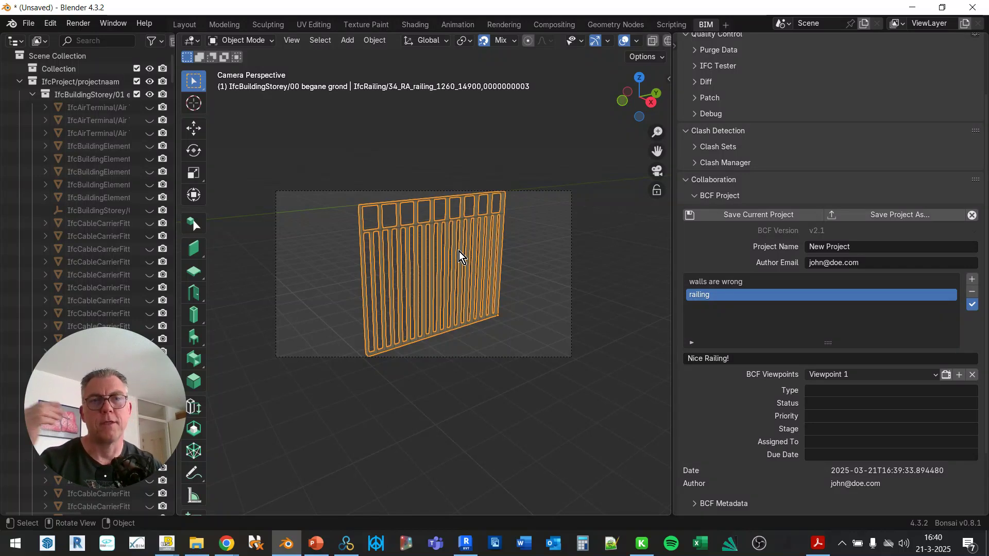
pyautogui.click(868, 389)
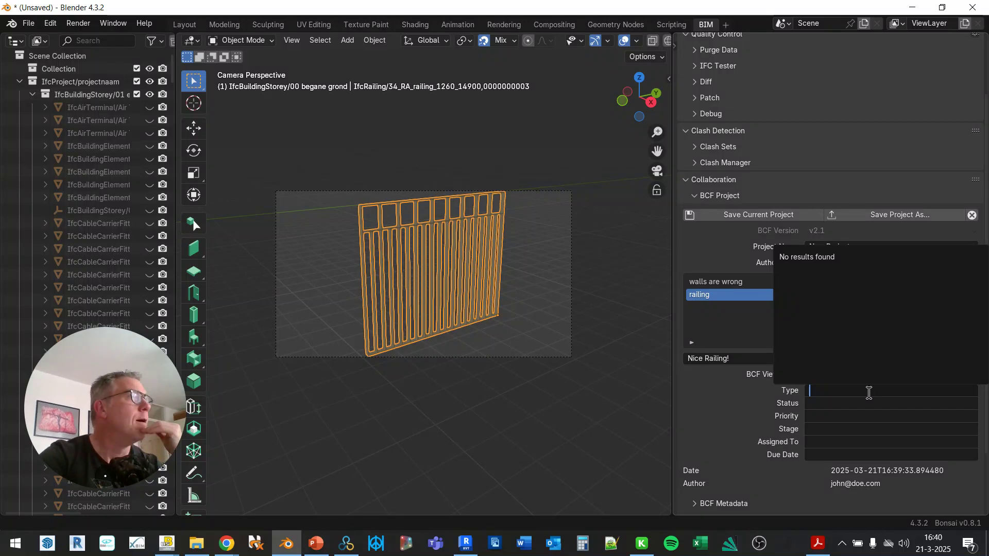
pyautogui.write('Co')
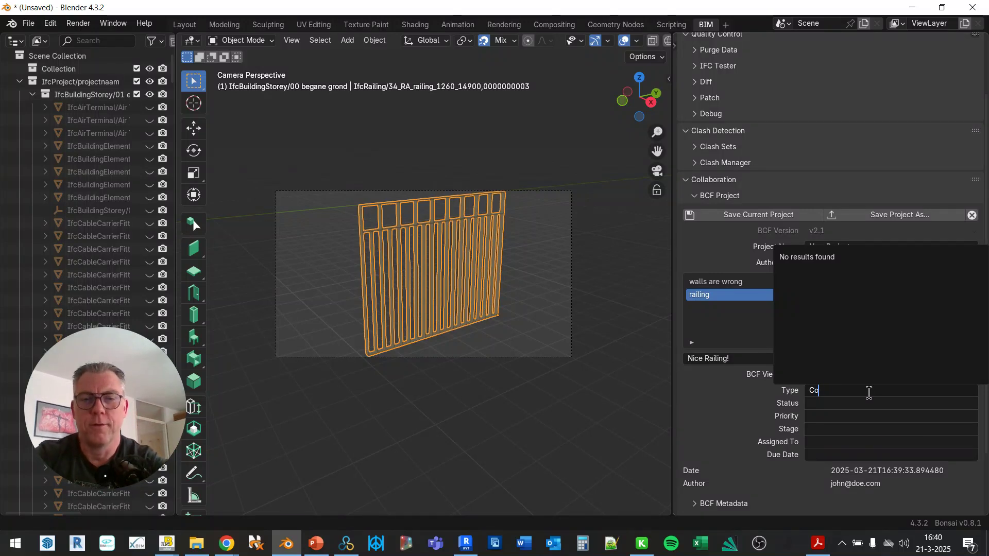
pyautogui.write('mpoliment')
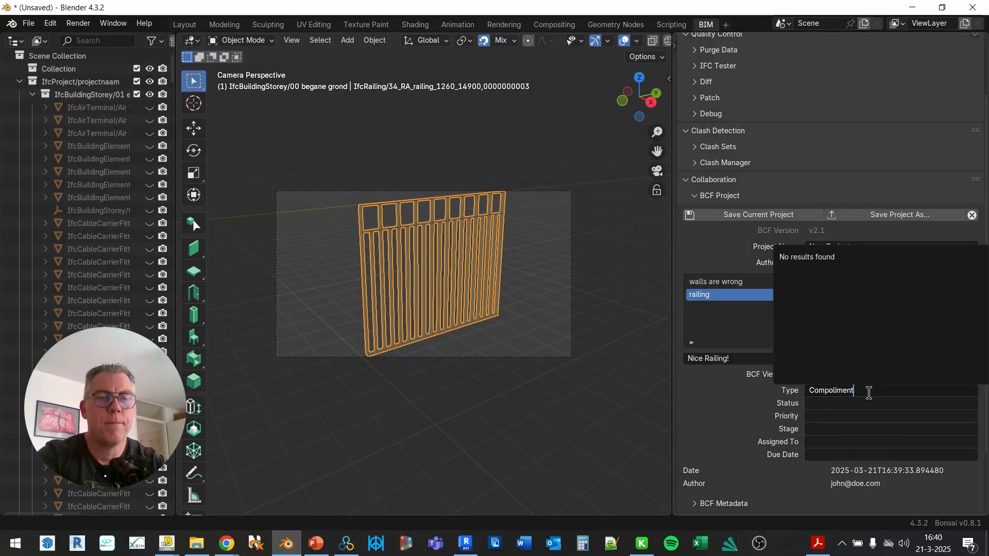
pyautogui.press('BackSpace')
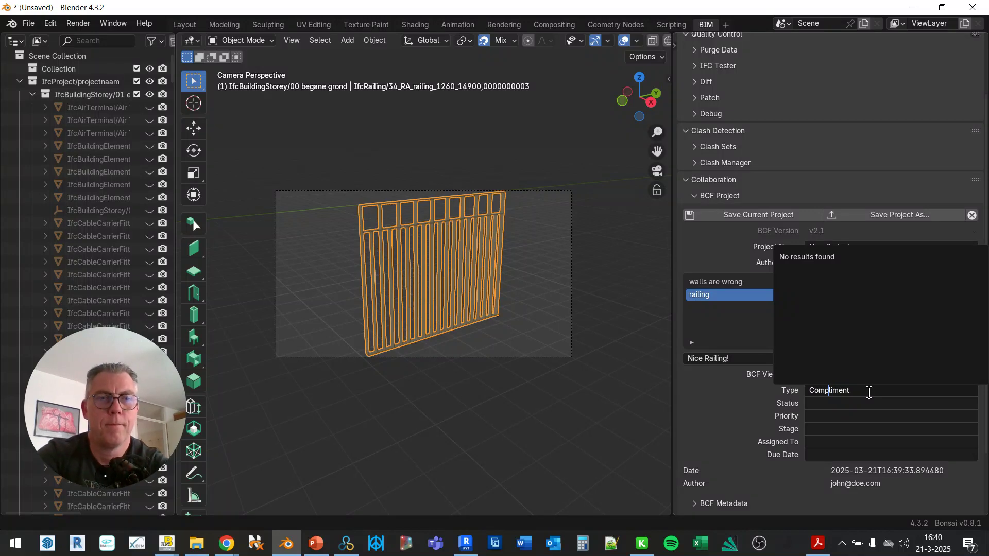
pyautogui.press('Return')
# - Set the railing topic's status to active and its priority to low
pyautogui.click(870, 403)
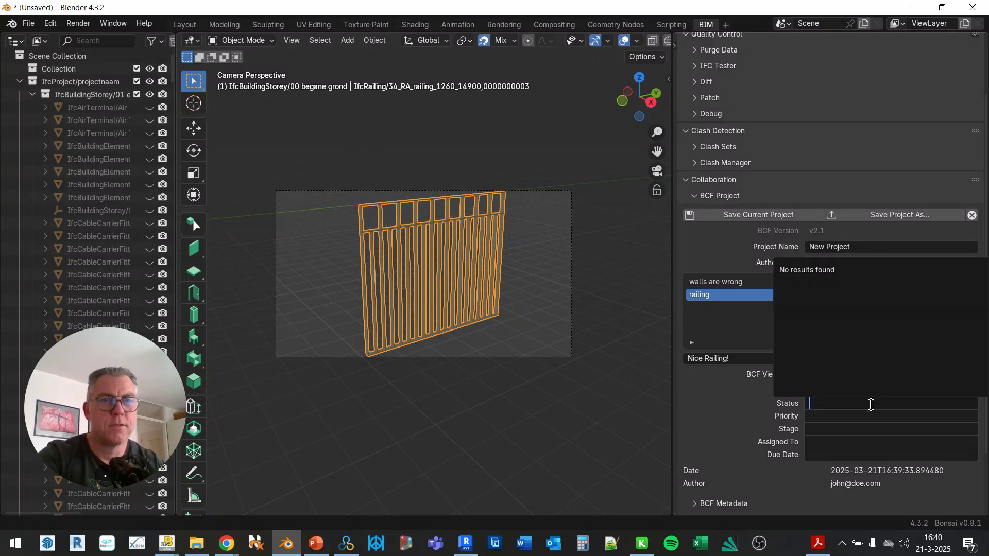
pyautogui.write('active')
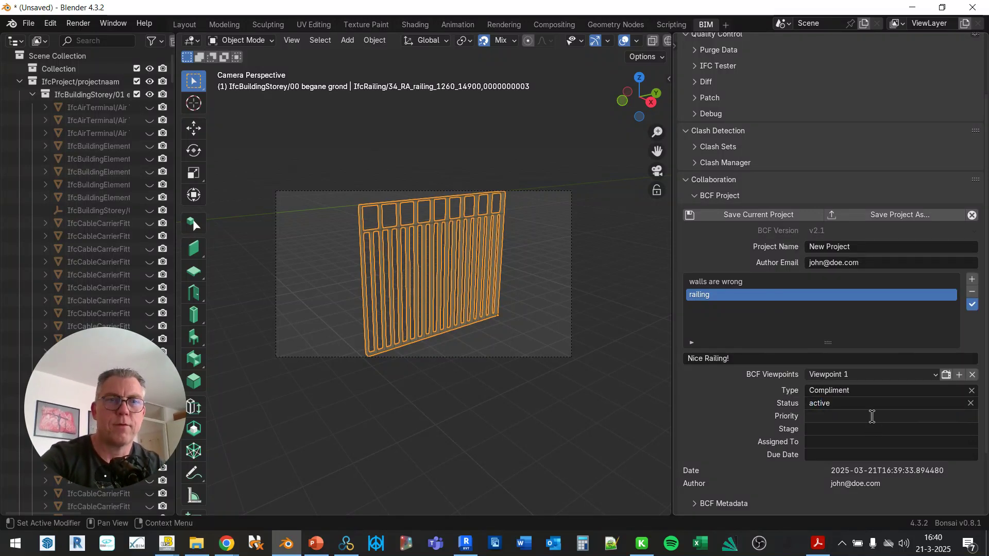
pyautogui.click(872, 416)
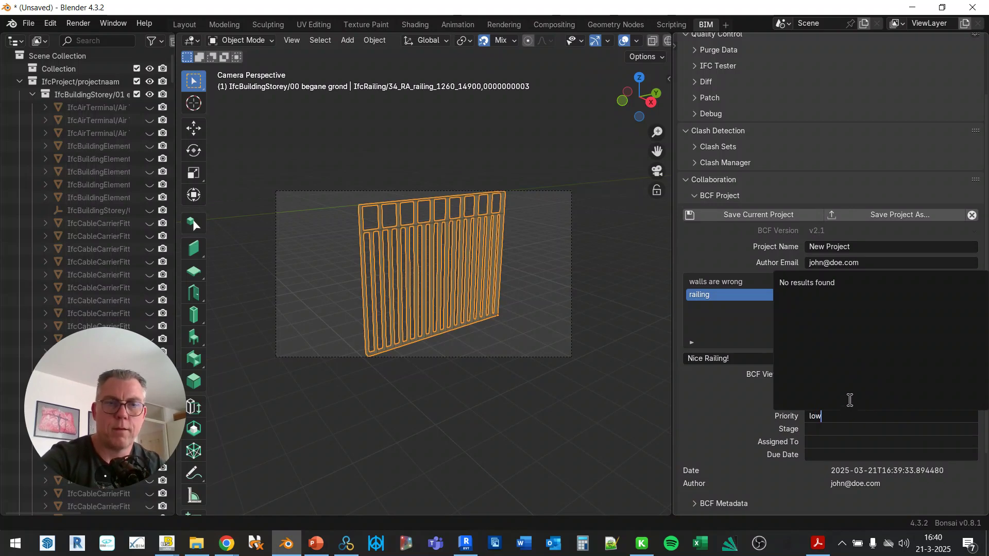
pyautogui.press('Return')
pyautogui.click(865, 421)
pyautogui.press('Return')
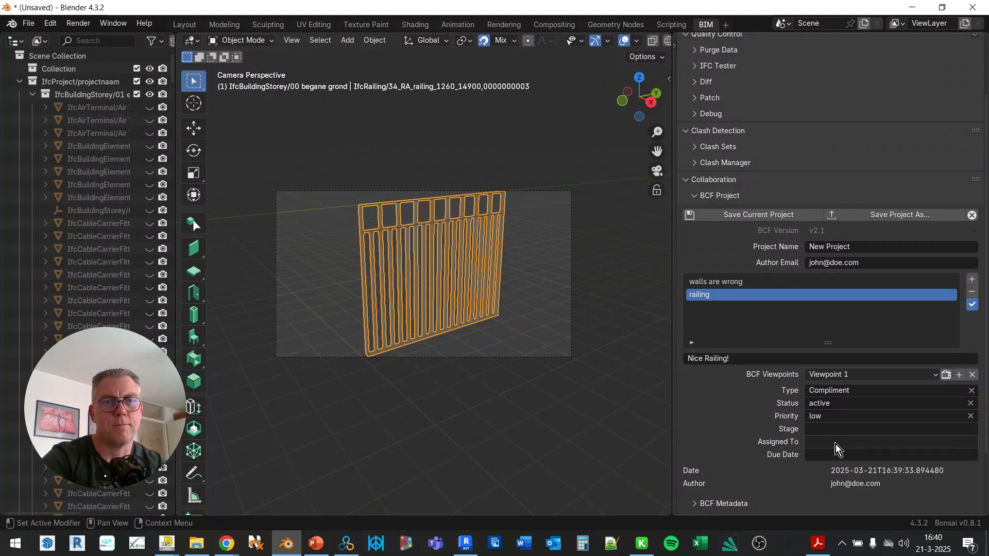
# - Assign the railing topic by pasting the assignee's e-mail address
pyautogui.click(836, 444)
pyautogui.hotkey('ctrl', 'v')
pyautogui.press('Return')
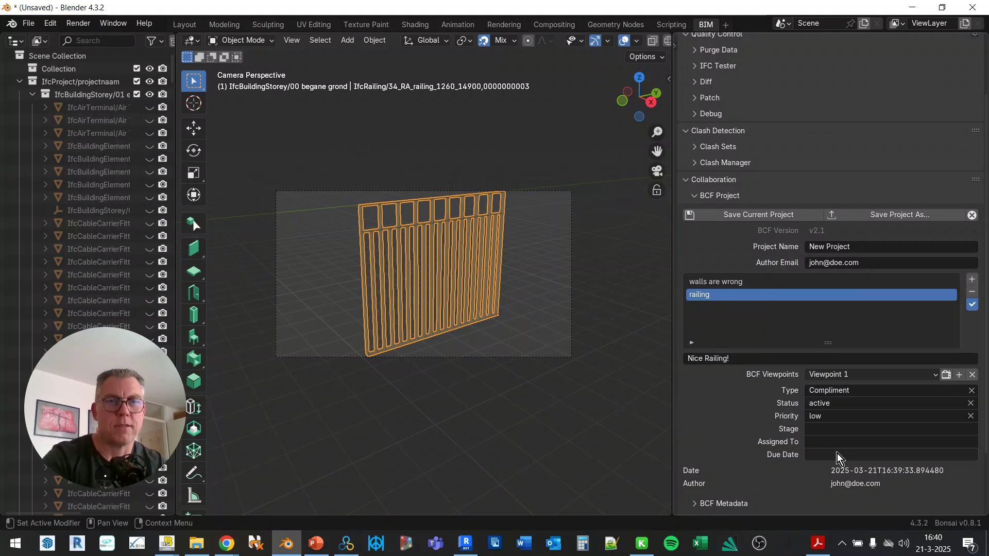
pyautogui.click(835, 443)
pyautogui.hotkey('ctrl', 'v')
pyautogui.press('Return')
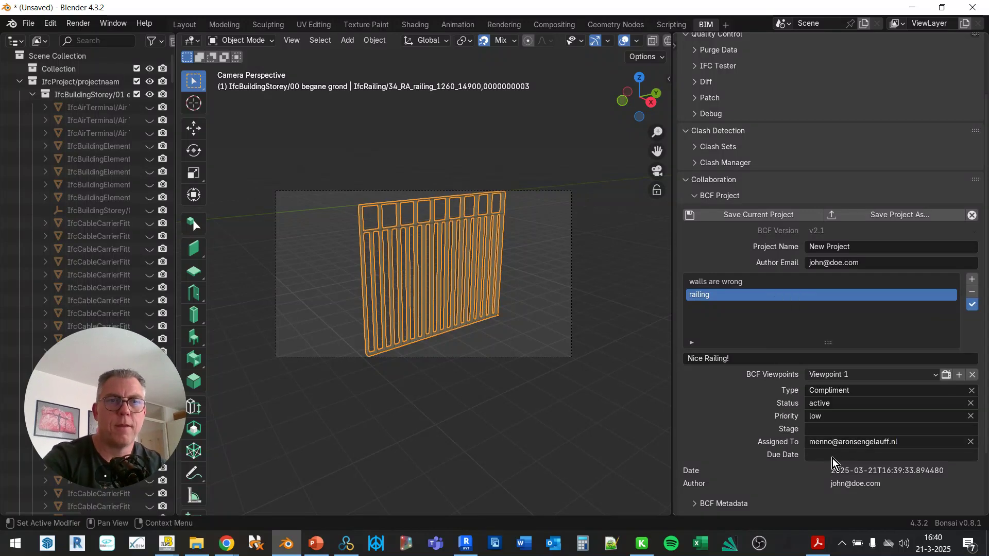
# - Finish editing the railing topic, deselect the railing and save the current BCF project
pyautogui.scroll(-2, 775, 479)
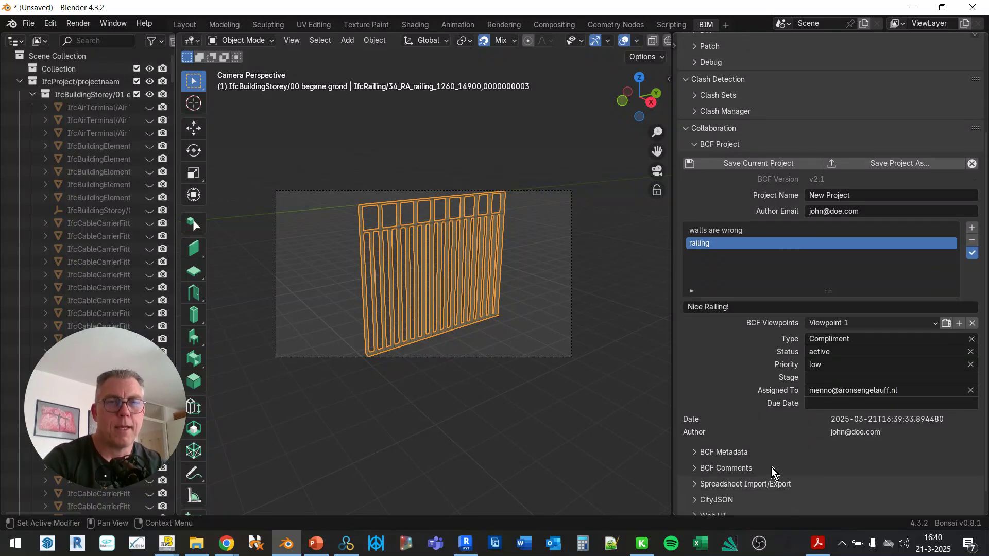
pyautogui.click(972, 254)
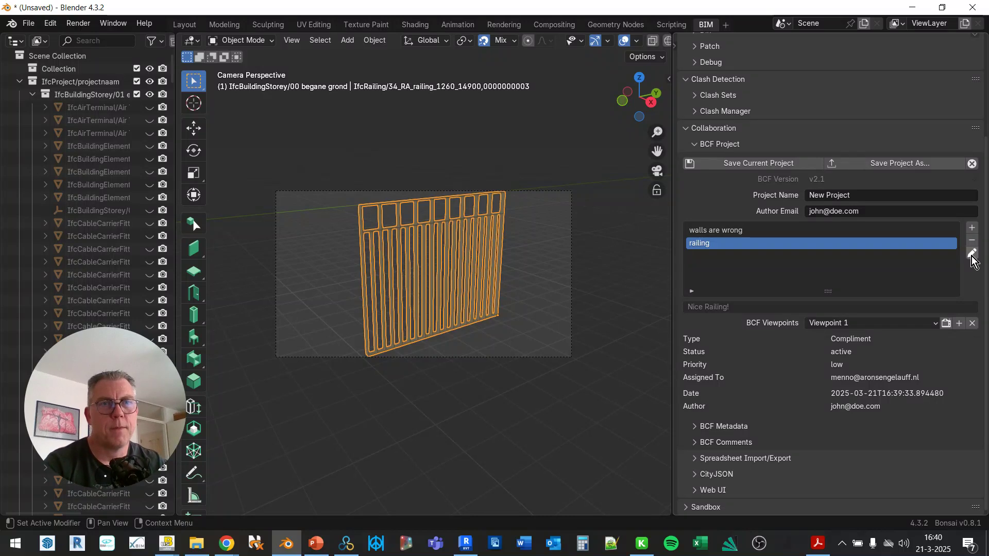
pyautogui.click(608, 164)
pyautogui.click(738, 164)
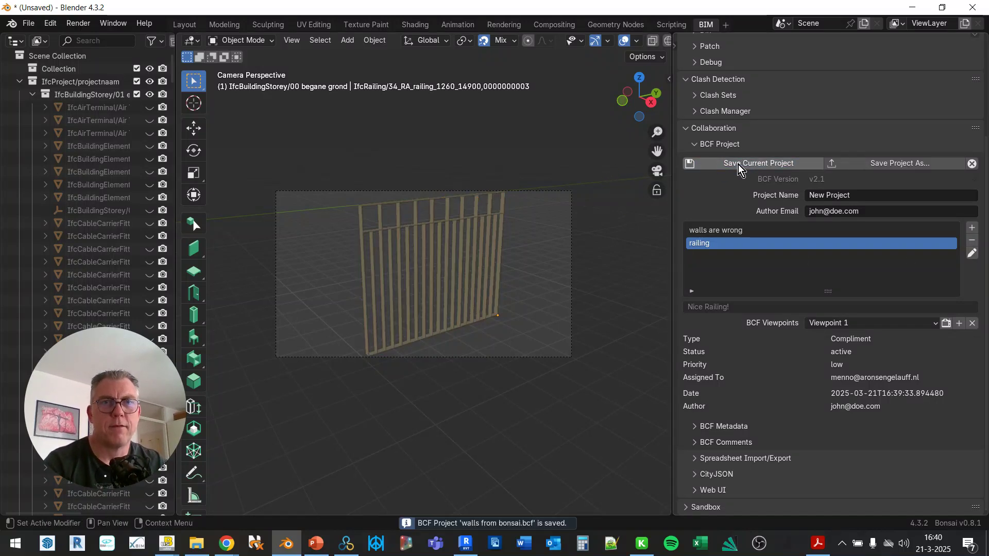
# - Switch to BIMcollab Zoom and open the BCF file walls from bonsai.bcf from the Downloads folder
pyautogui.click(347, 543)
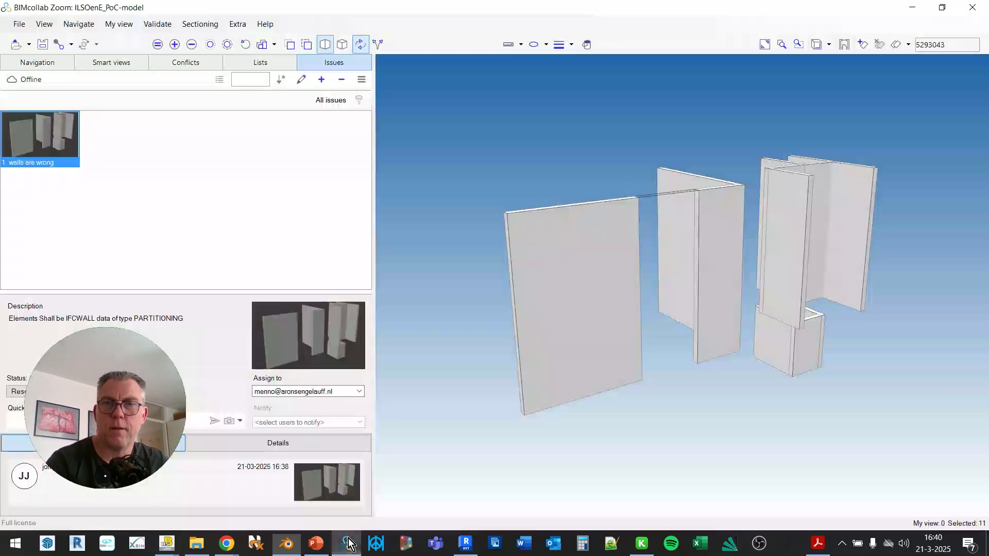
pyautogui.click(361, 80)
pyautogui.click(389, 96)
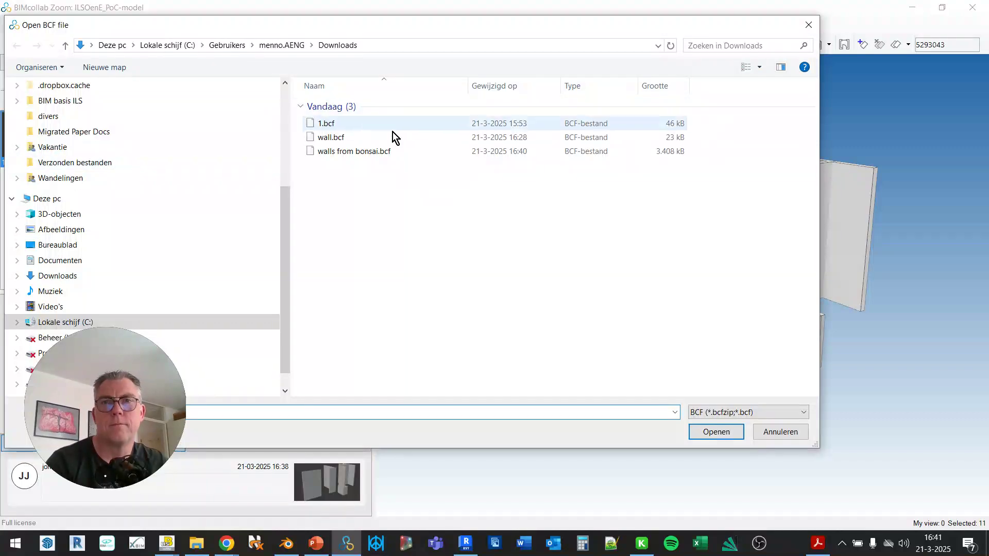
pyautogui.doubleClick(354, 152)
# - Open the railing issue and check its viewpoint, description, status and assignee
pyautogui.click(117, 134)
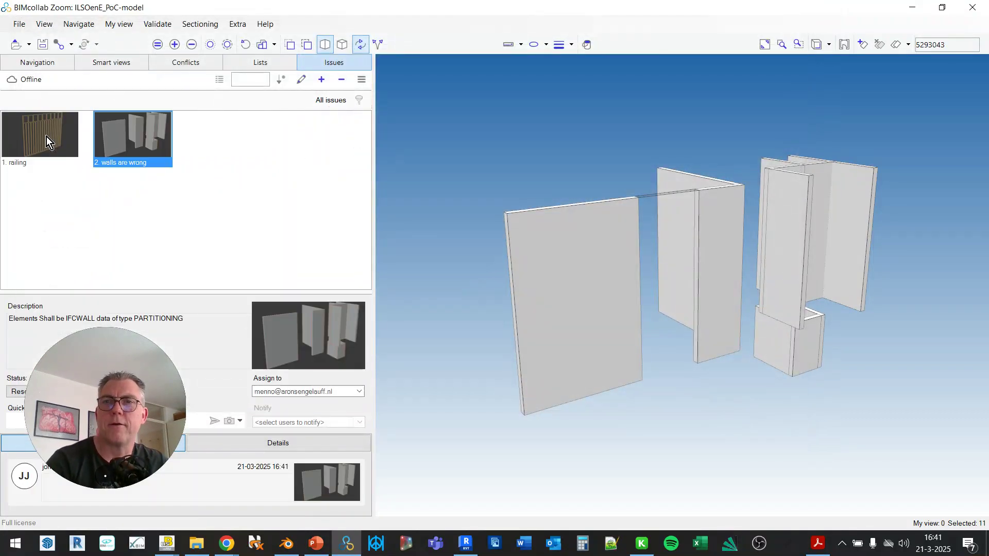
pyautogui.click(46, 137)
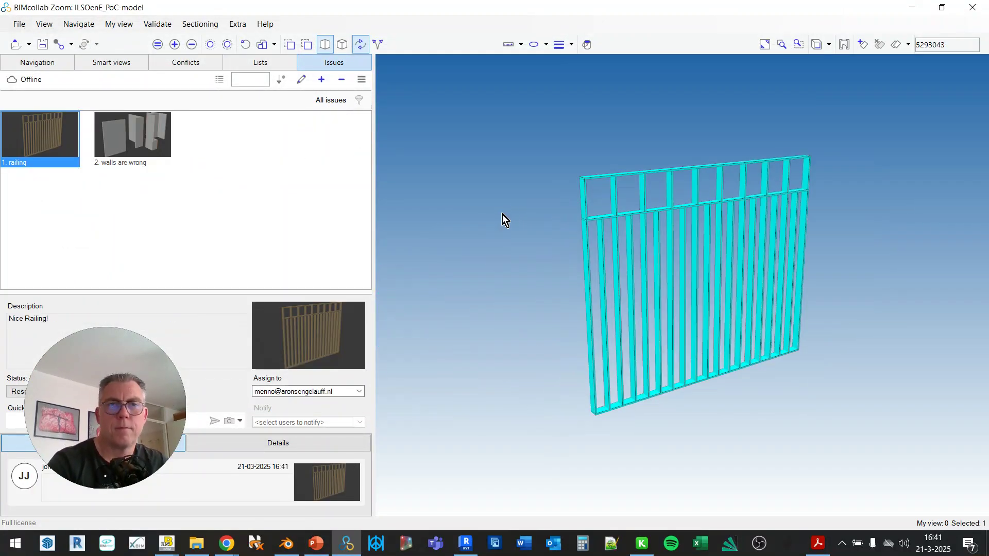
pyautogui.moveTo(101, 376); pyautogui.dragTo(213, 119)
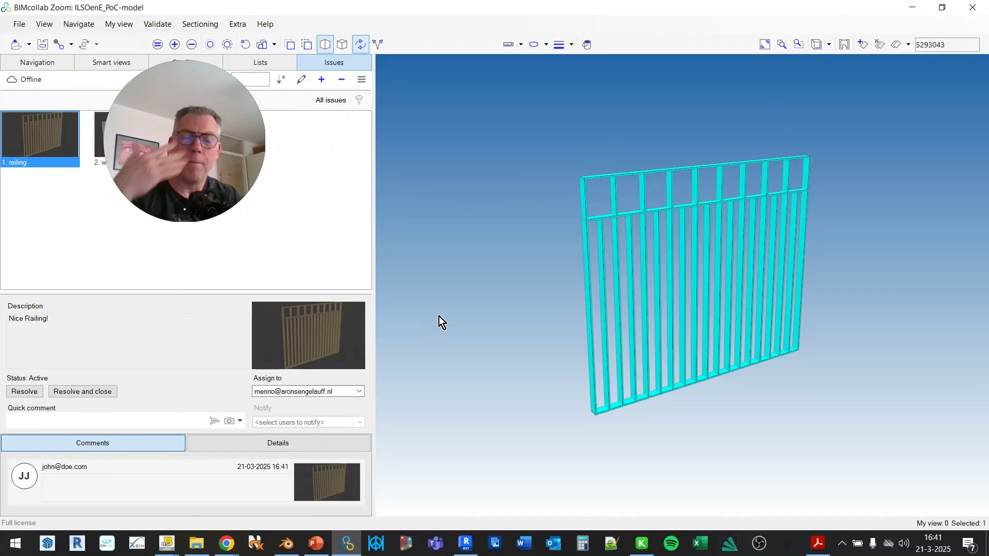
# - Switch to Revit and open walls from bonsai.bcf from the Downloads folder in the BIMcollab BCF Manager
pyautogui.click(466, 544)
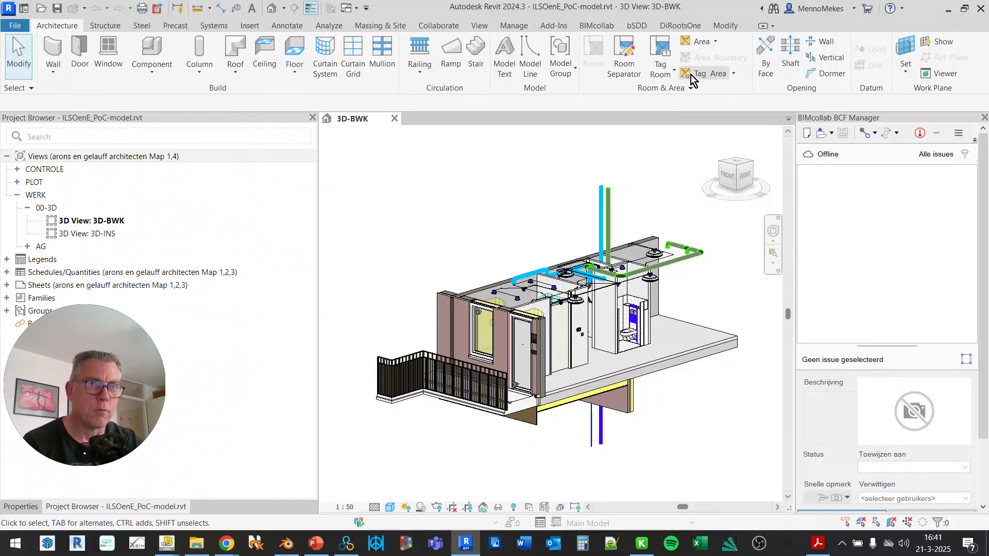
pyautogui.click(819, 135)
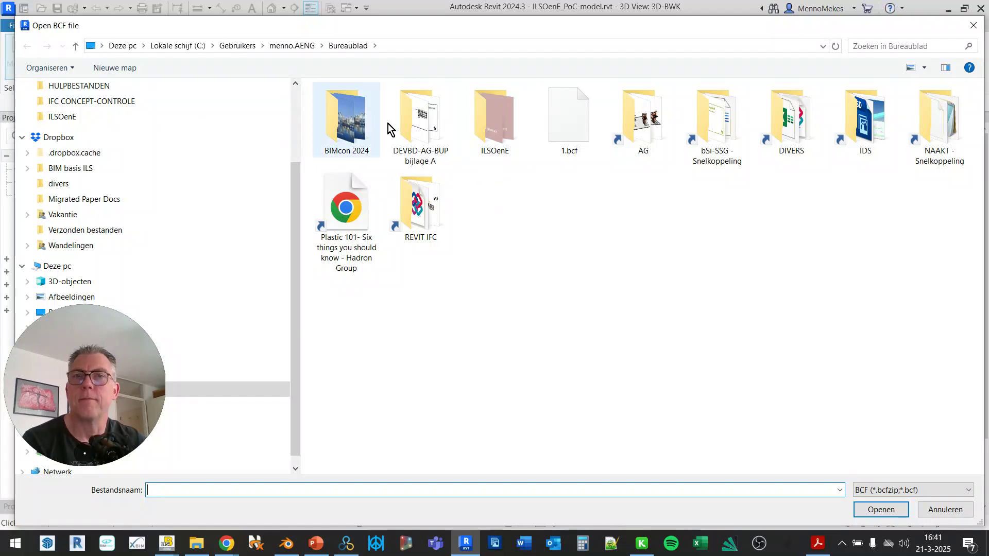
pyautogui.scroll(-1, 69, 164)
pyautogui.scroll(3, 70, 165)
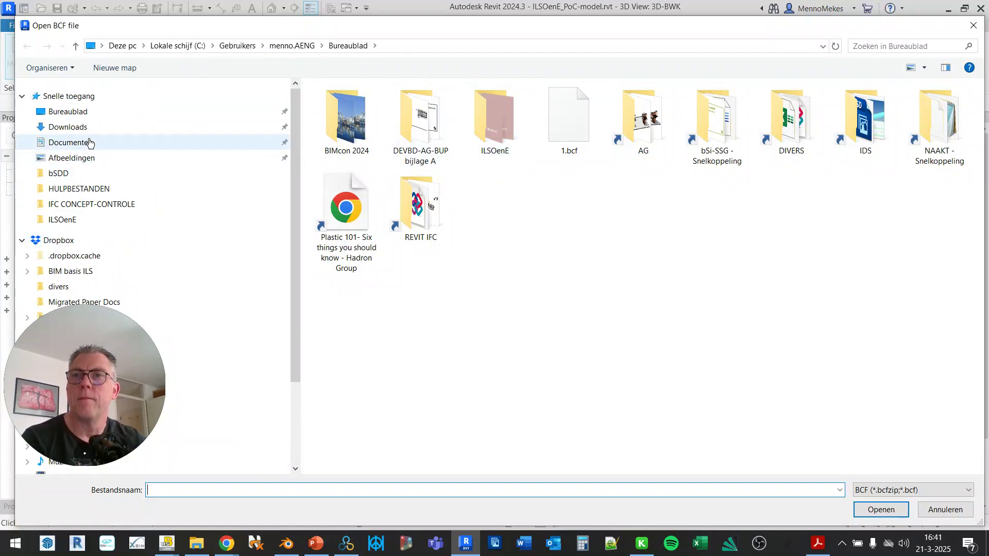
pyautogui.click(92, 129)
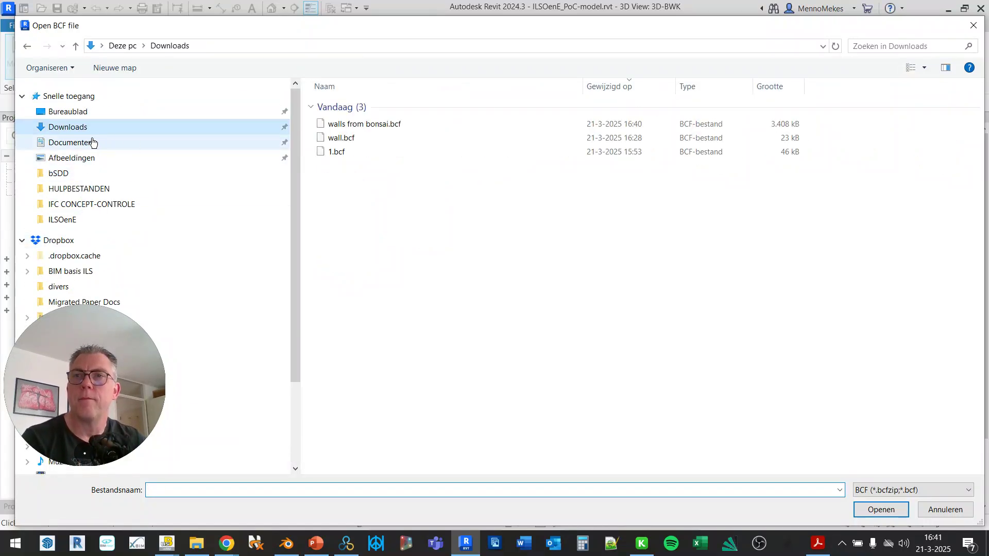
pyautogui.doubleClick(386, 125)
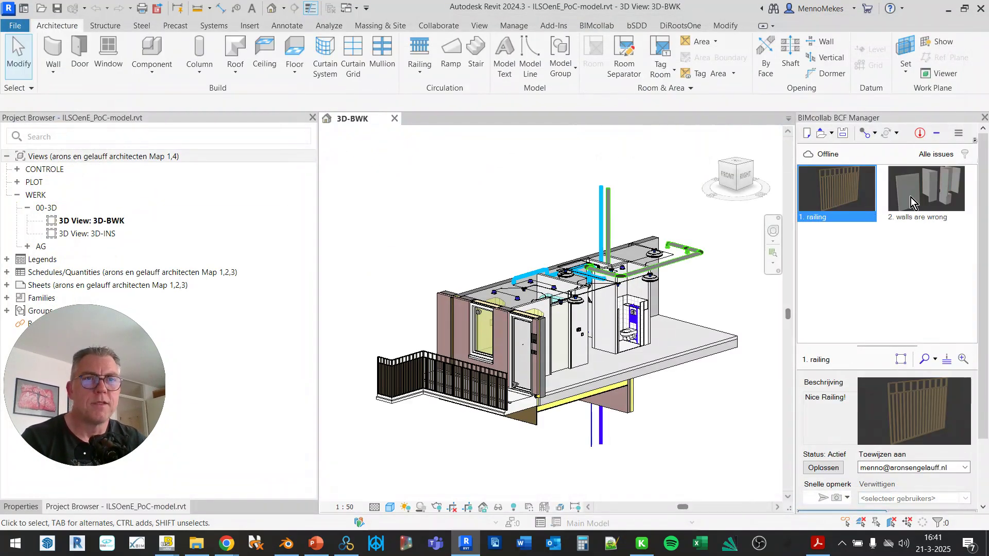
# - Open the viewpoint info of the "walls are wrong" issue and select all its listed walls in the 3D model
pyautogui.click(914, 198)
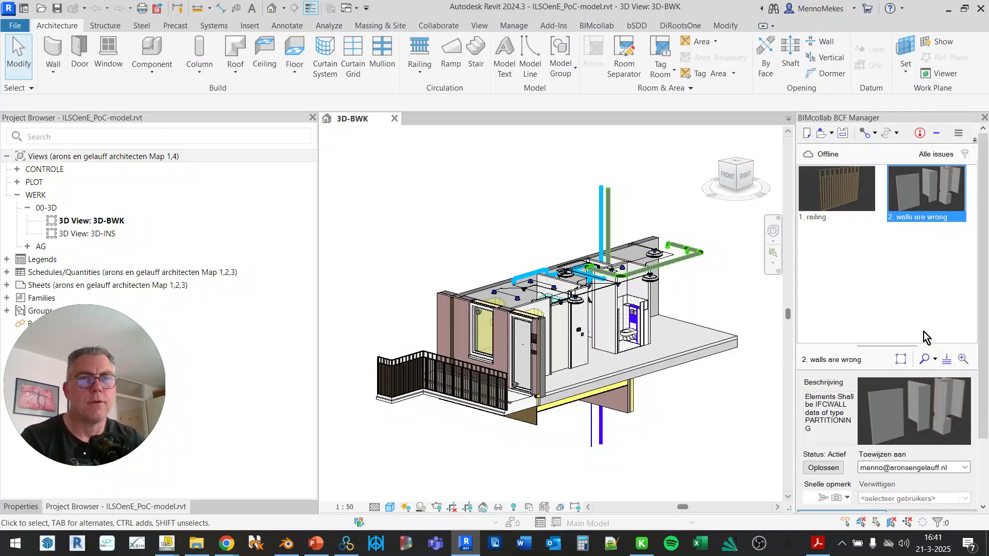
pyautogui.click(946, 361)
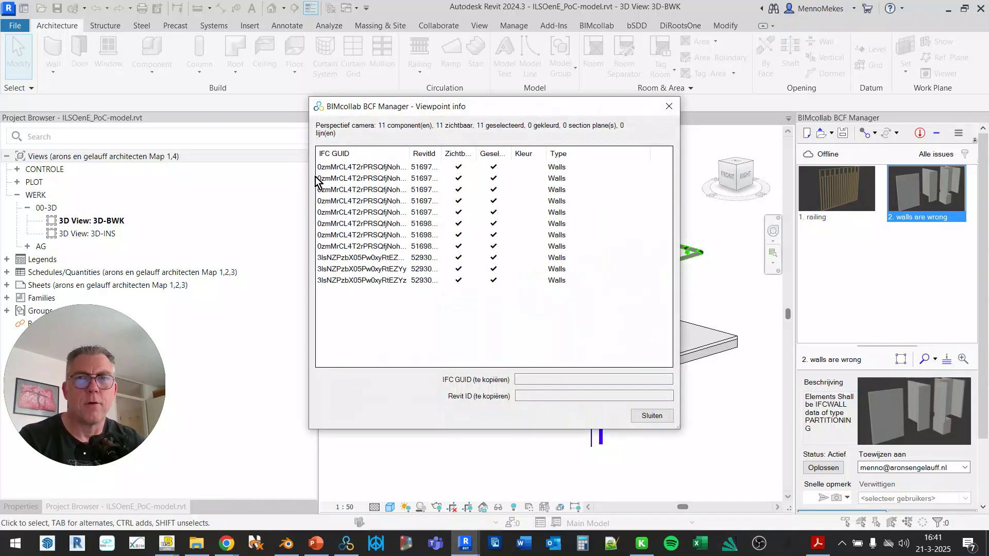
pyautogui.moveTo(336, 172); pyautogui.dragTo(379, 326)
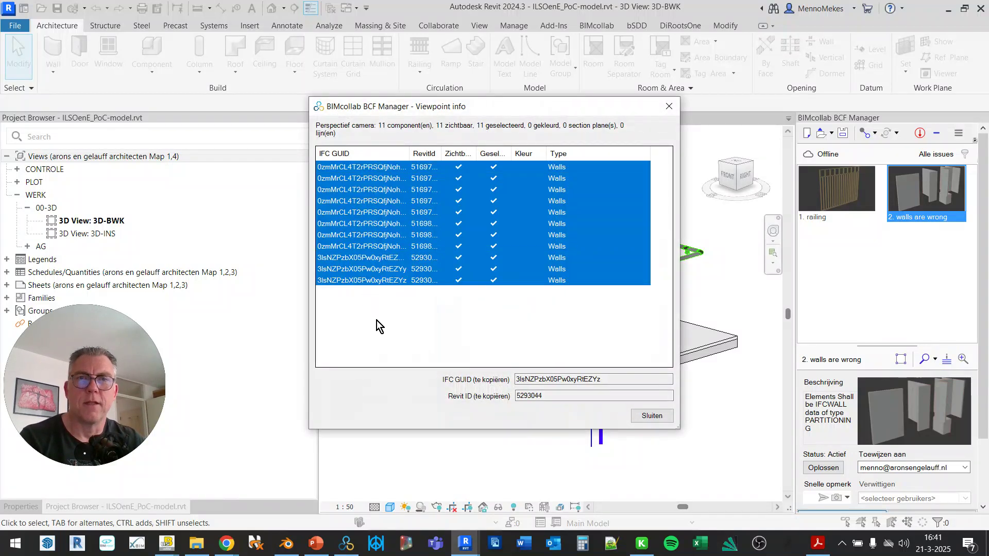
pyautogui.click(652, 416)
pyautogui.scroll(-2, 526, 227)
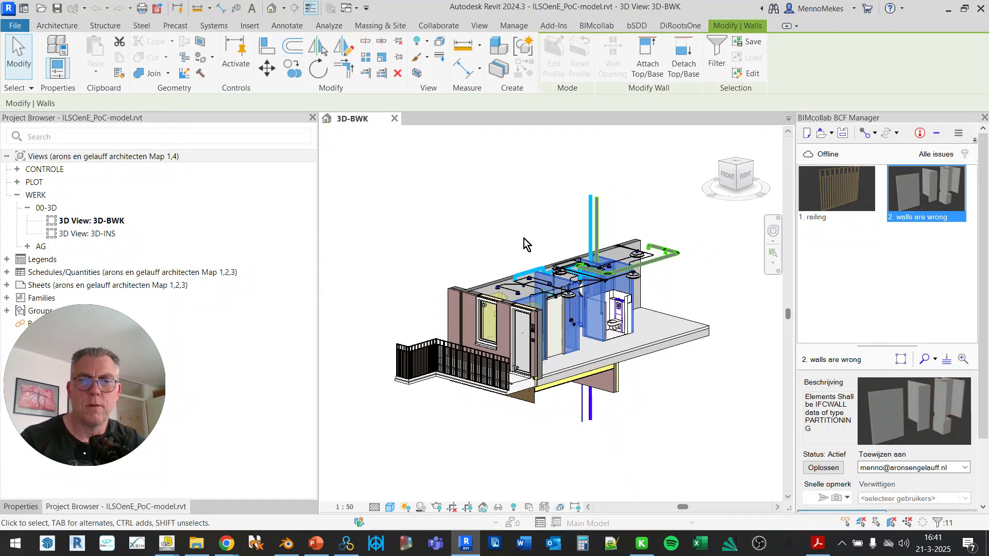
pyautogui.scroll(-1, 544, 224)
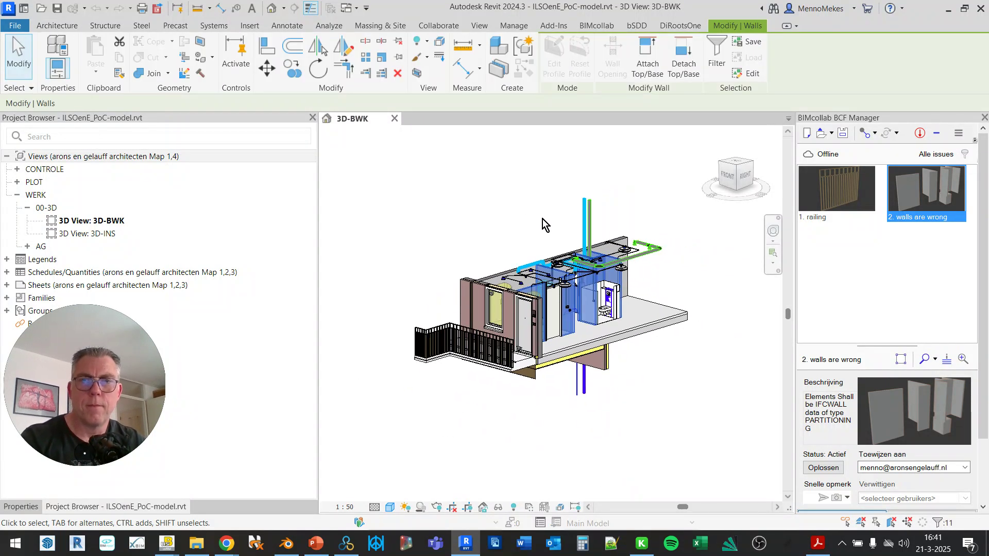
# - Temporarily isolate the selected walls of the "walls are wrong" issue in the 3D view, keeping all of them selected
pyautogui.scroll(-2, 535, 232)
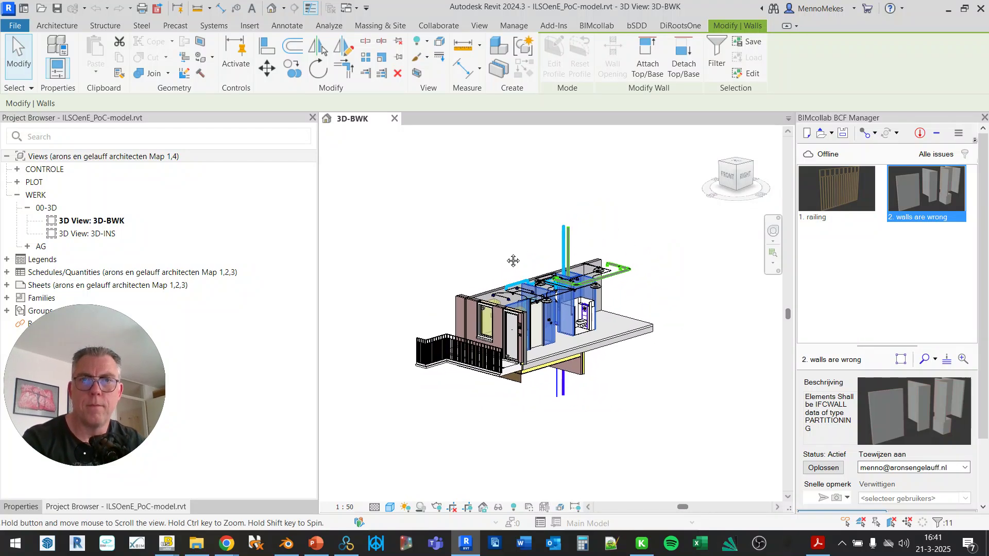
pyautogui.press('h')
pyautogui.press('i')
pyautogui.scroll(1, 515, 276)
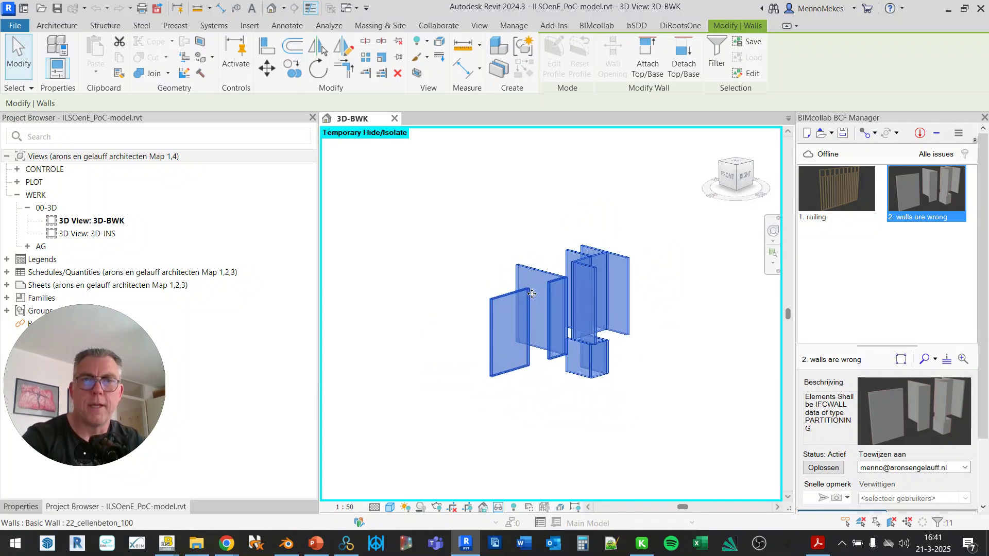
pyautogui.moveTo(640, 215); pyautogui.dragTo(457, 455)
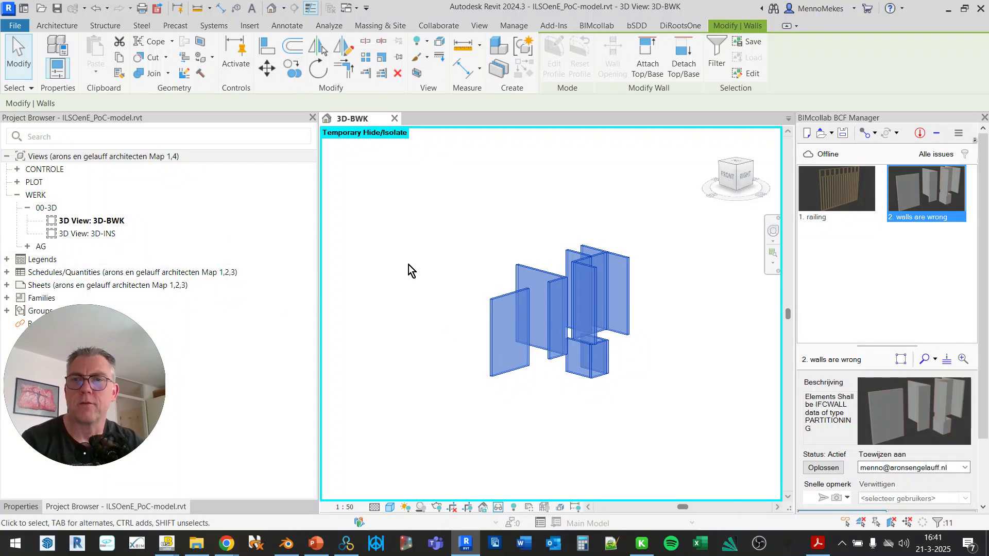
# - Show the element properties, select the frontmost isolated wall and open its type properties at the IFC parameters
pyautogui.click(26, 507)
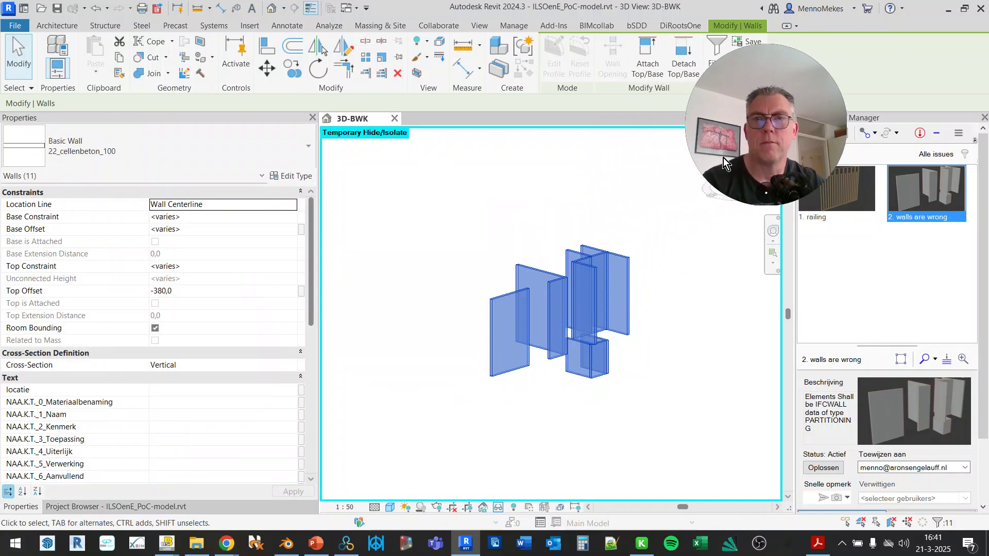
pyautogui.press('Escape')
pyautogui.click(505, 330)
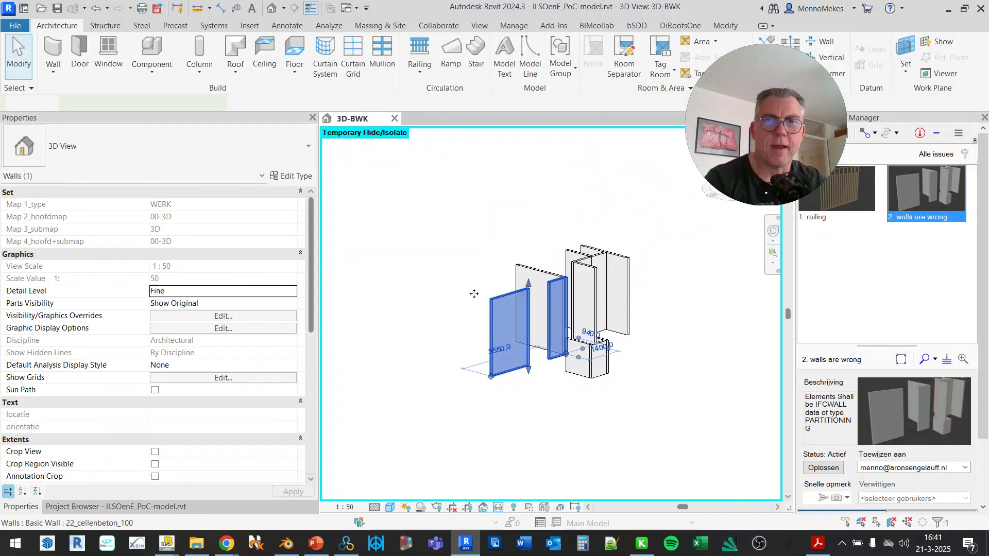
pyautogui.click(291, 175)
pyautogui.scroll(-10, 635, 290)
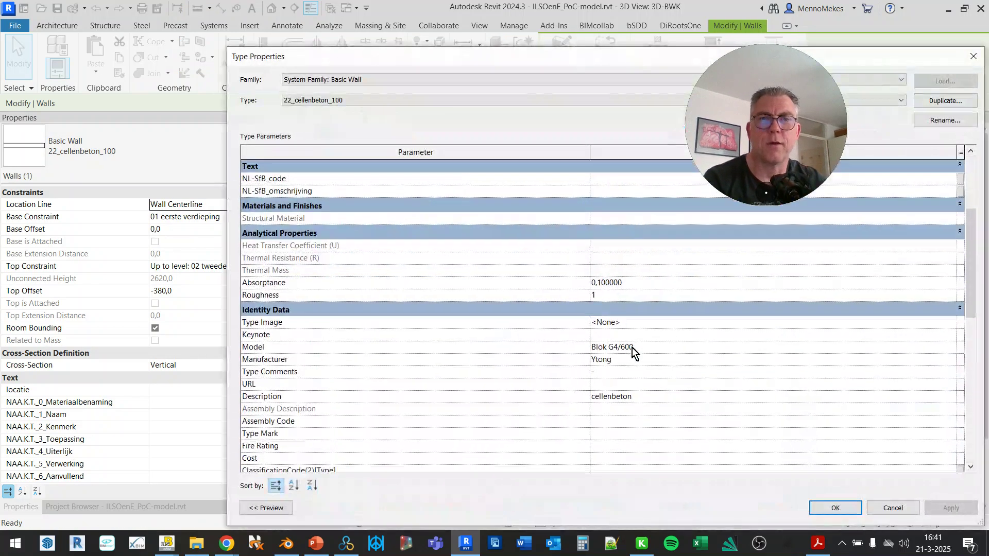
pyautogui.scroll(-5, 567, 364)
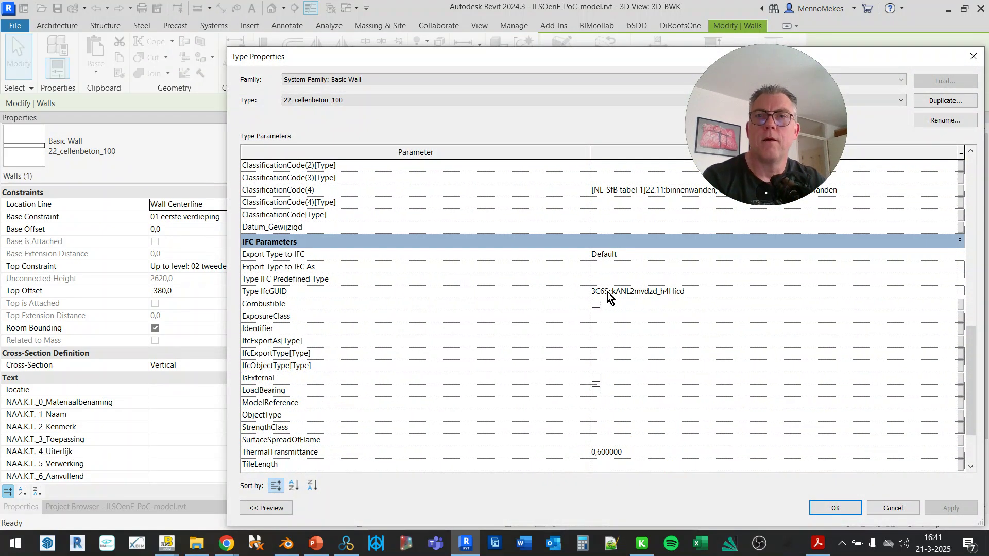
# - Pick IfcWallType from the IFC4X3 schema for the wall type's Export Type to IFC As parameter and accept the type properties
pyautogui.click(745, 266)
pyautogui.click(951, 267)
pyautogui.click(514, 95)
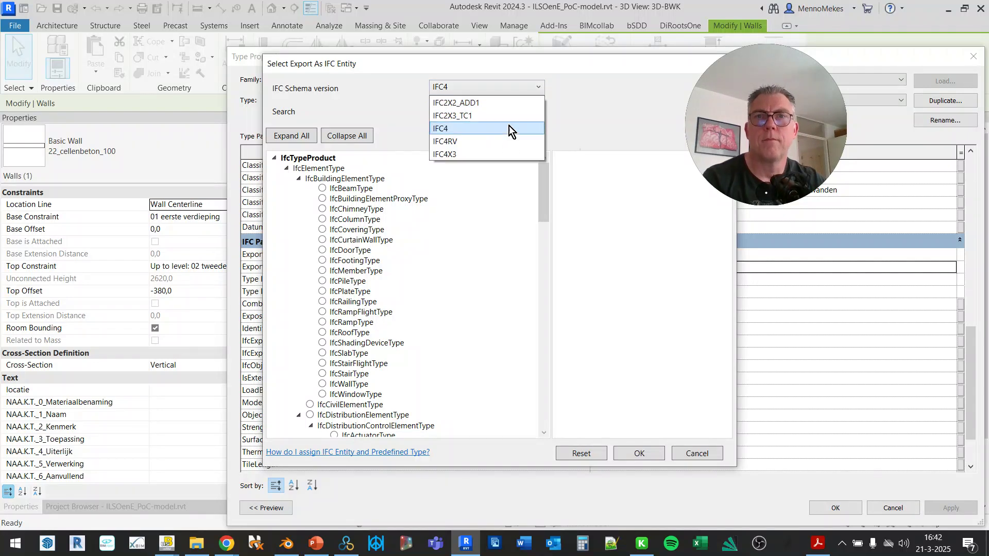
pyautogui.click(496, 150)
pyautogui.click(507, 113)
pyautogui.write('wall')
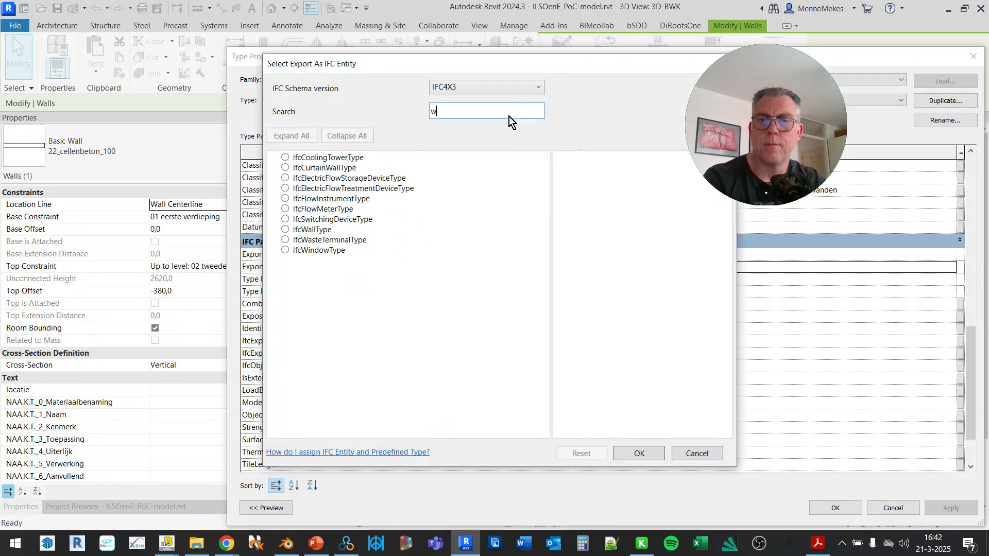
pyautogui.click(311, 169)
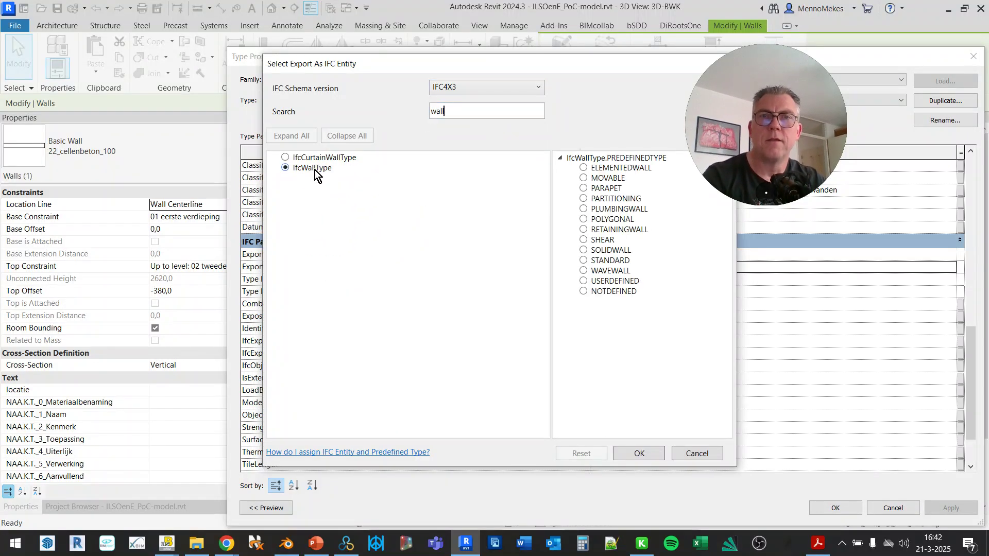
pyautogui.click(647, 456)
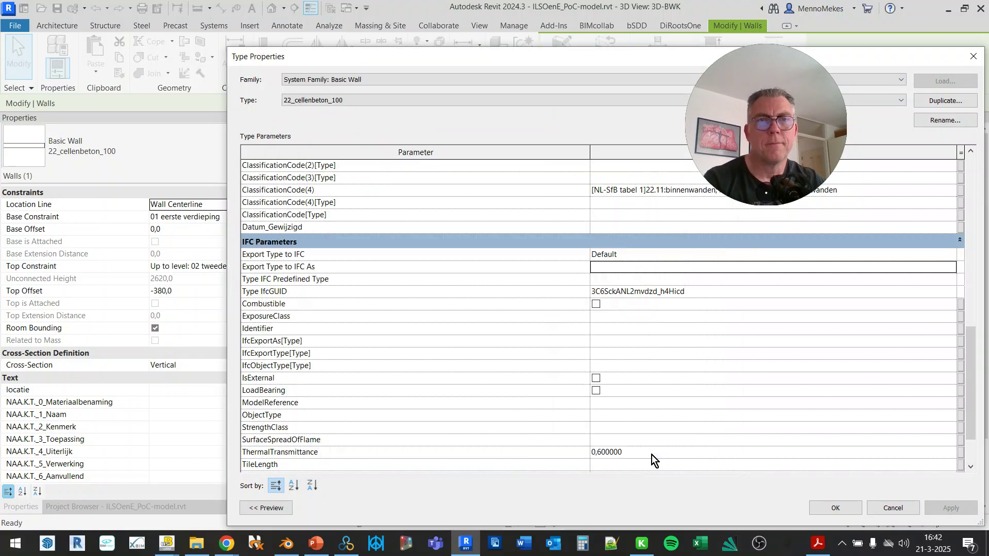
pyautogui.click(837, 508)
pyautogui.click(657, 309)
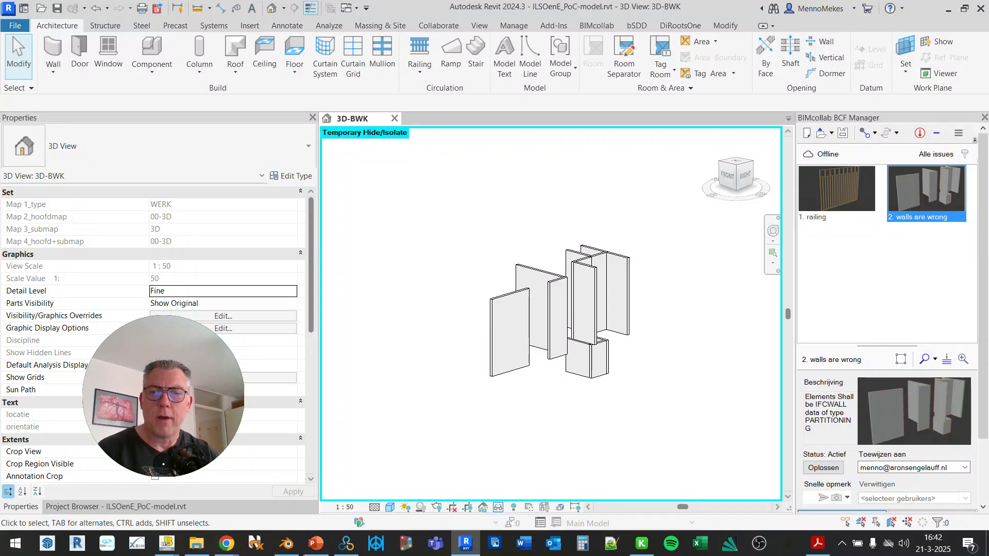
# - Switch to Blender, open the railing issue for editing and inspect its stage, status and priority fields
pyautogui.click(286, 544)
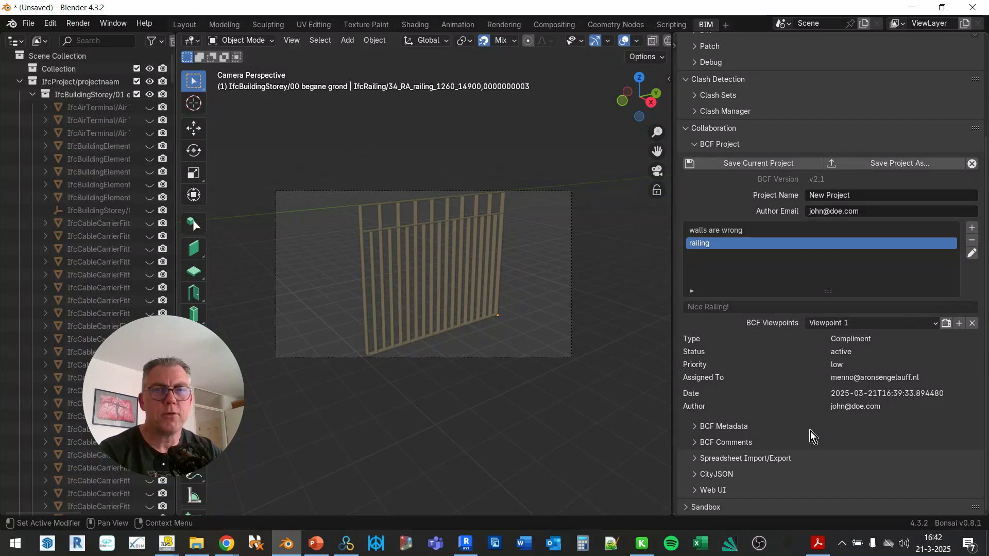
pyautogui.click(971, 254)
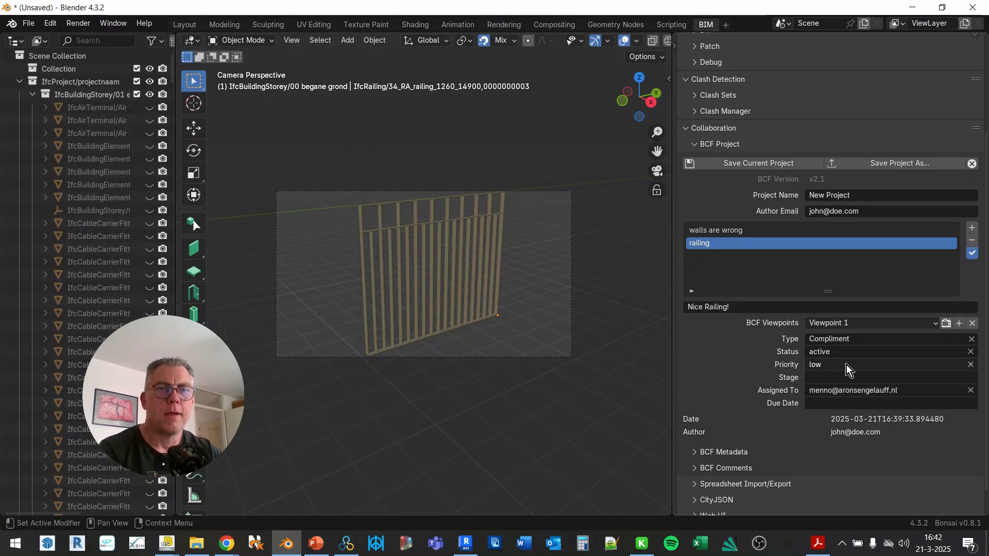
pyautogui.click(835, 377)
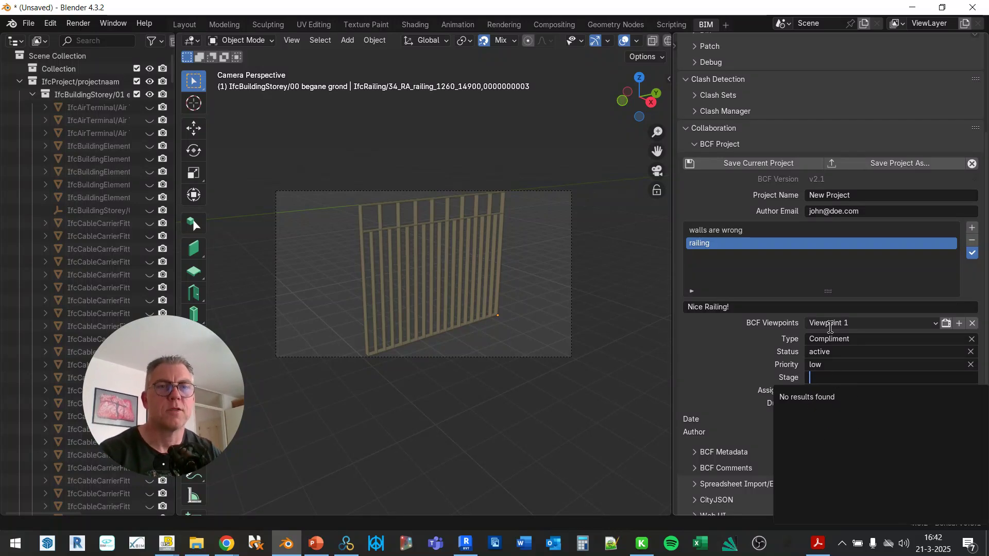
pyautogui.click(880, 352)
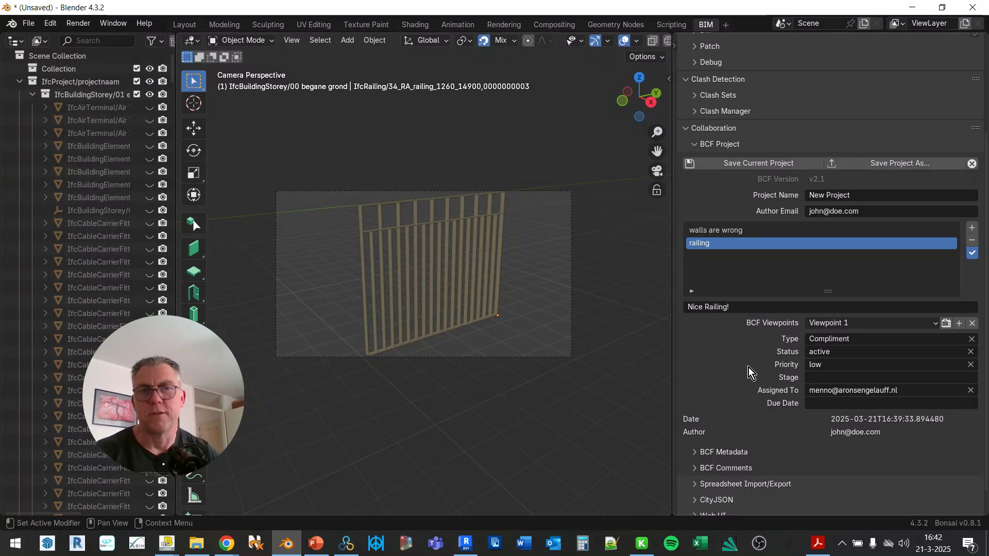
pyautogui.click(856, 364)
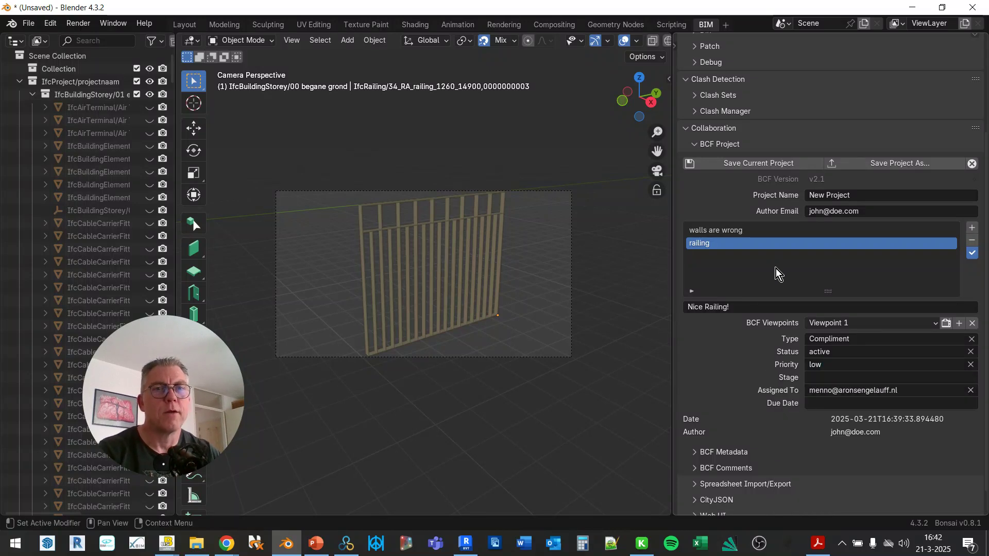
# - Open the "walls are wrong" issue for editing, check the options offered for its status, and close the editing mode
pyautogui.click(768, 231)
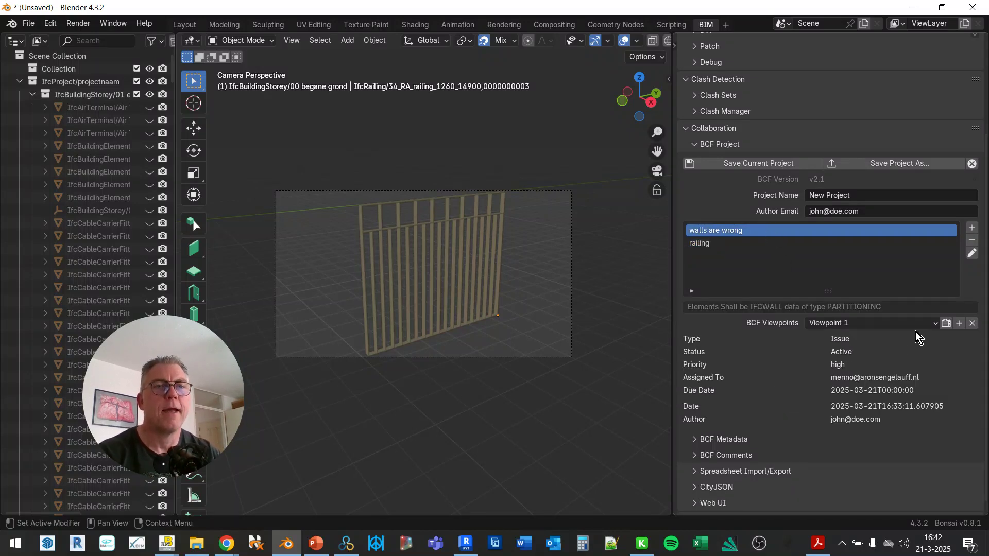
pyautogui.click(971, 254)
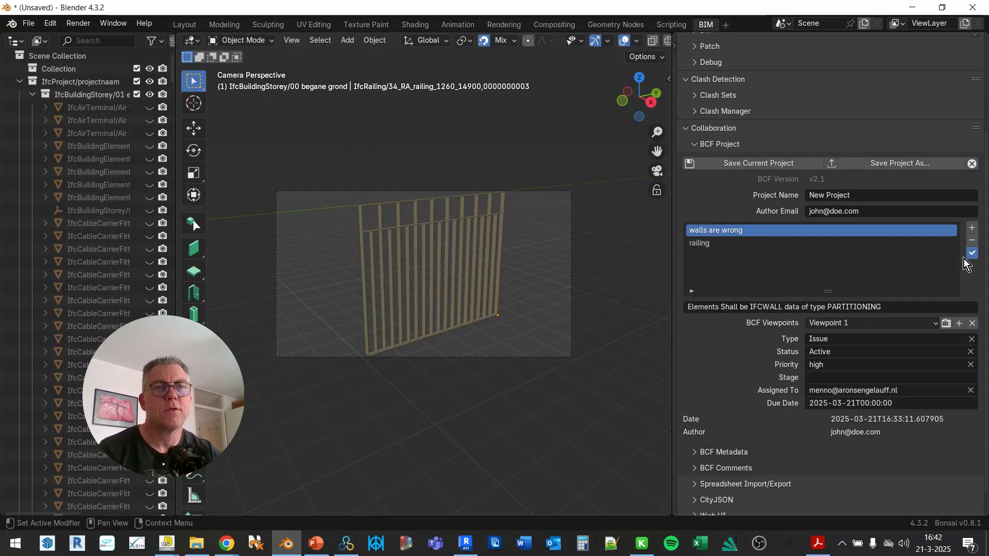
pyautogui.click(883, 351)
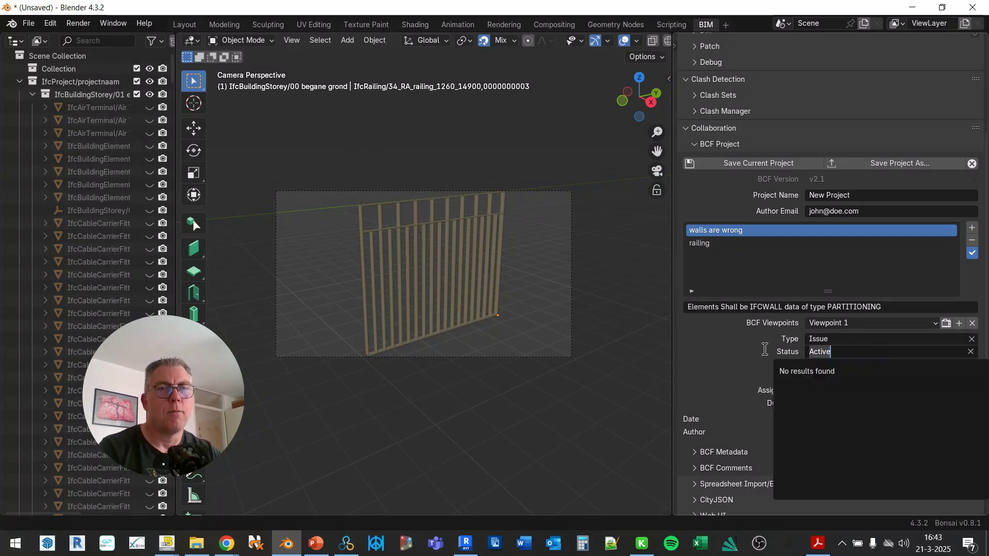
pyautogui.click(735, 339)
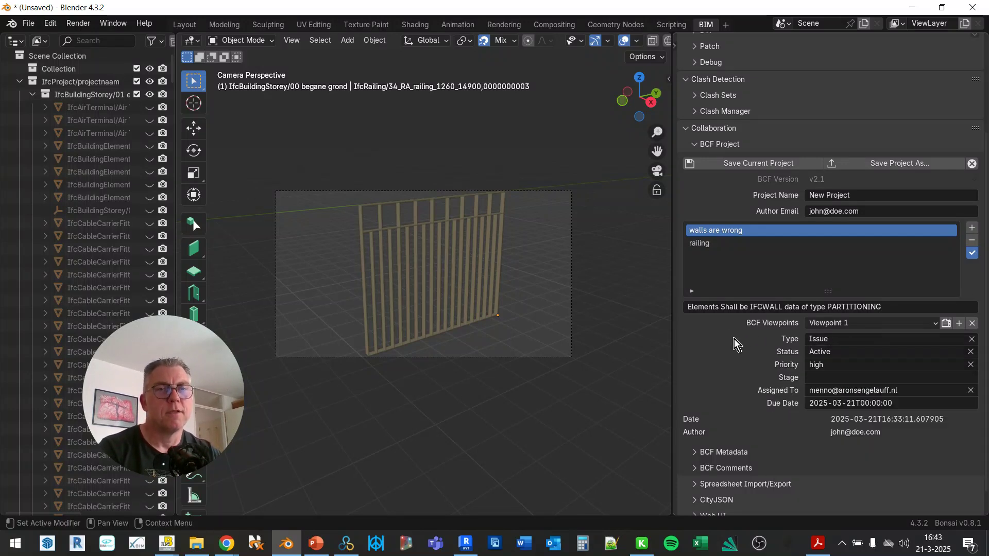
pyautogui.click(972, 253)
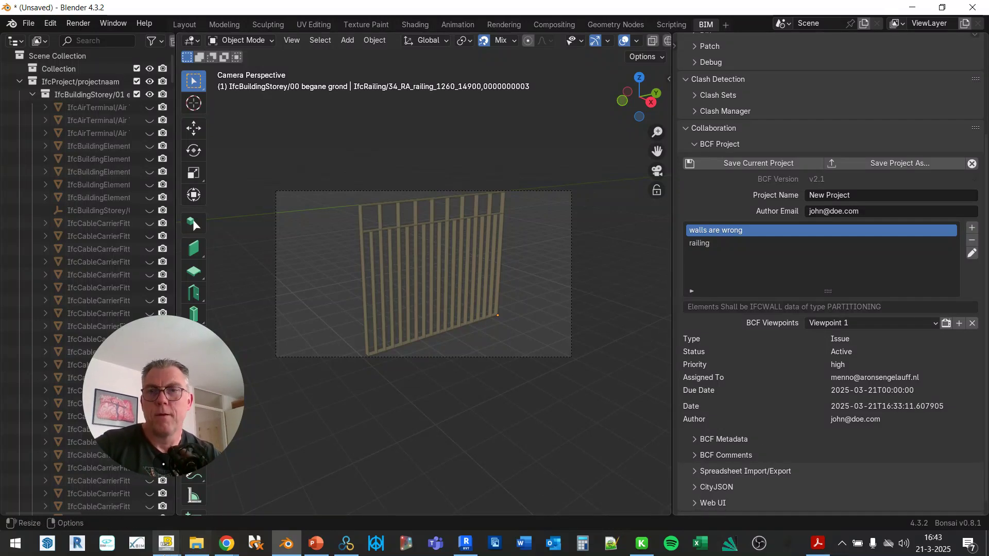
pyautogui.click(640, 551)
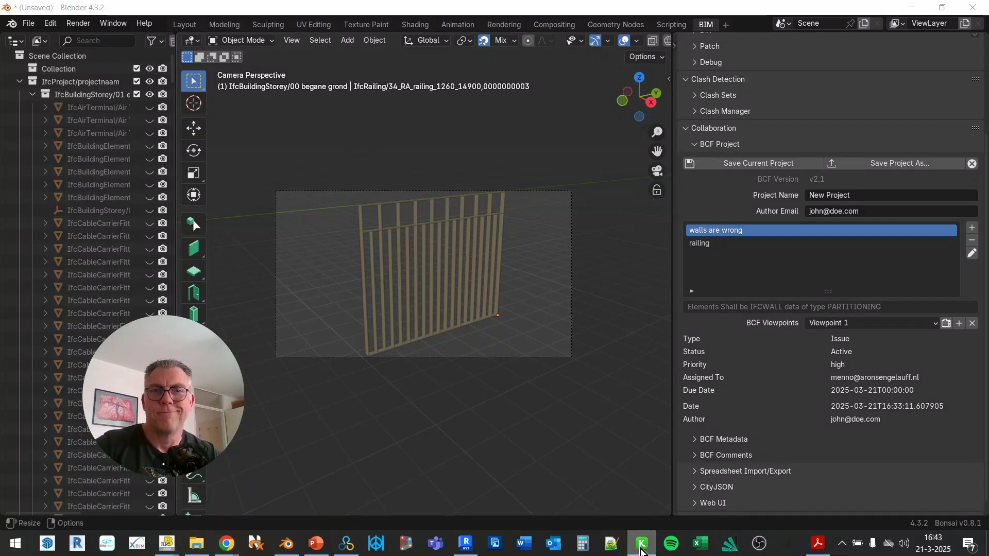